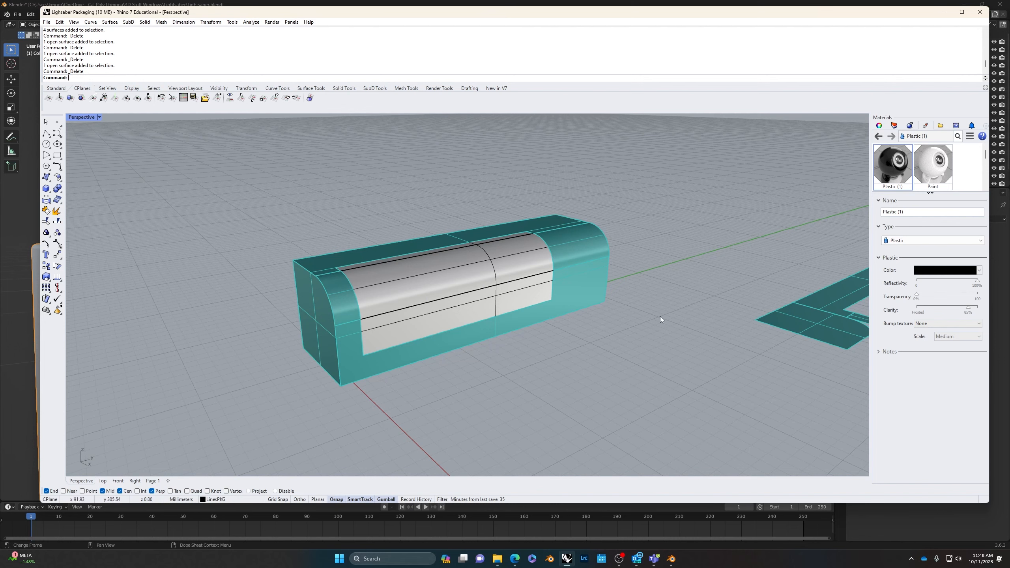
Step: Examine the curved packaging box, its window panel and the flat patterns beside it from several angles
scroll(735, 335, down, 12)
shift+right_drag(790, 343, 588, 339)
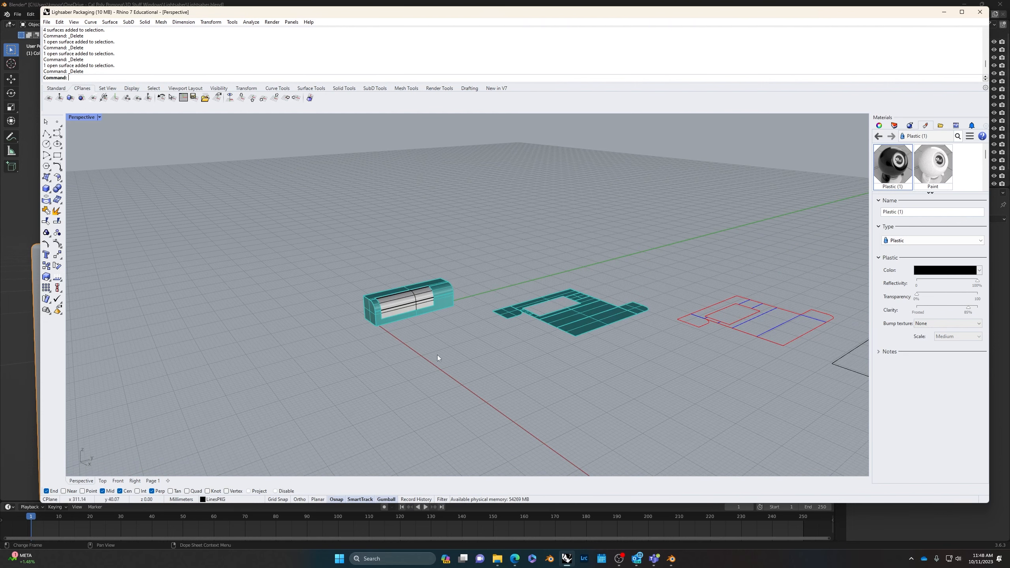
scroll(447, 321, up, 5)
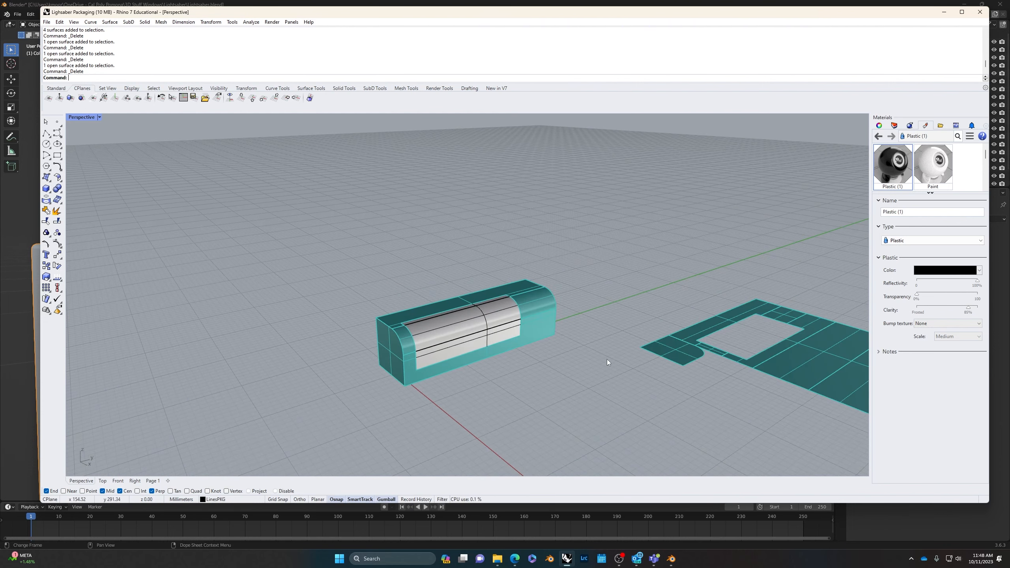
right_drag(433, 349, 390, 333)
scroll(334, 336, up, 8)
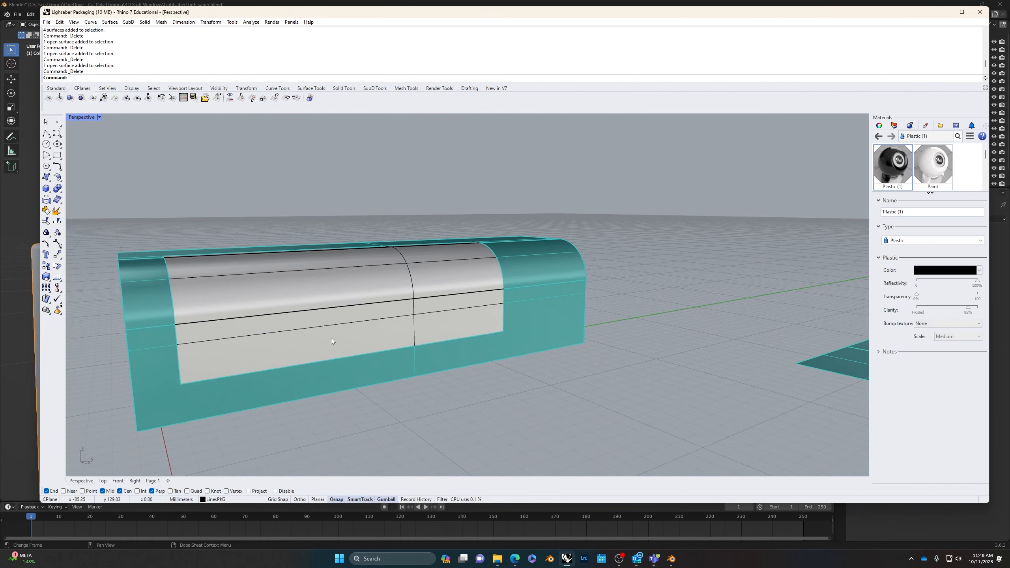
scroll(341, 316, down, 6)
click(228, 330)
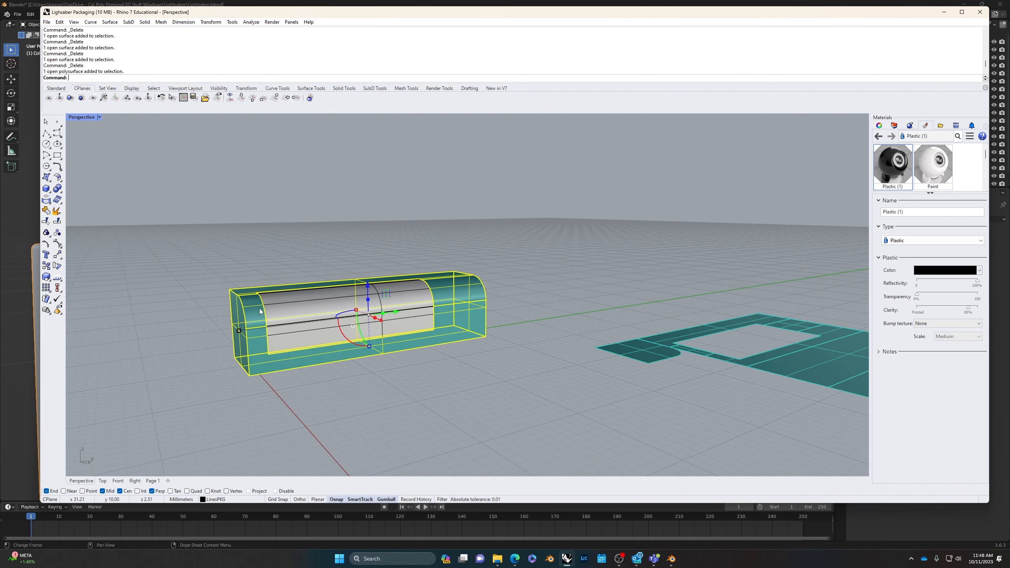
click(318, 382)
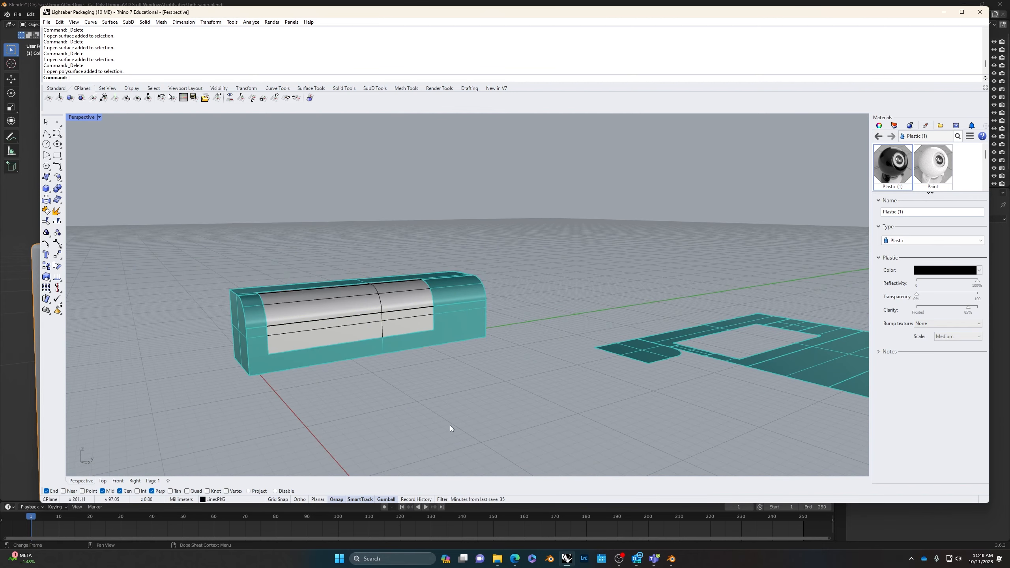
right_drag(504, 346, 509, 375)
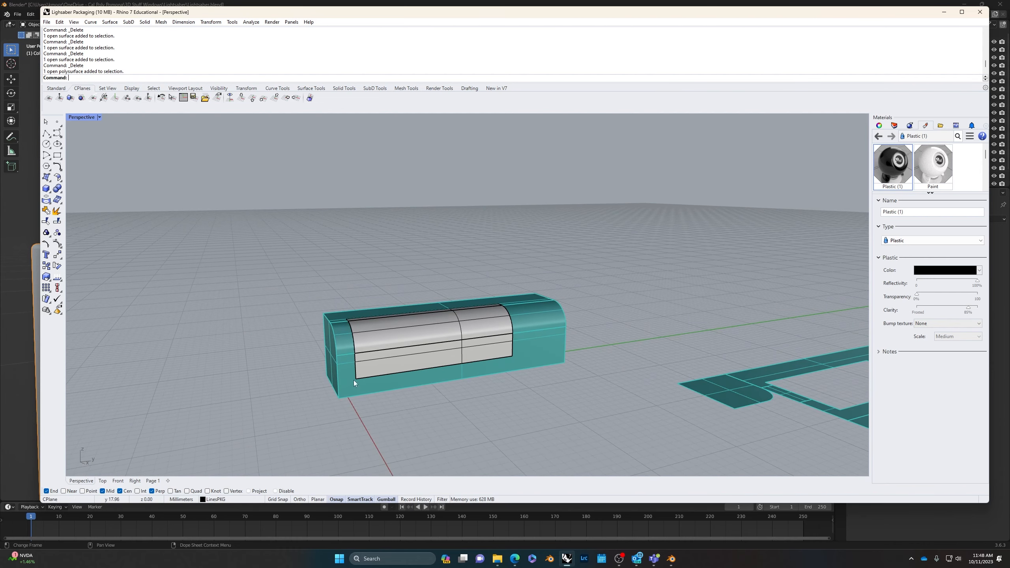
right_drag(540, 385, 550, 386)
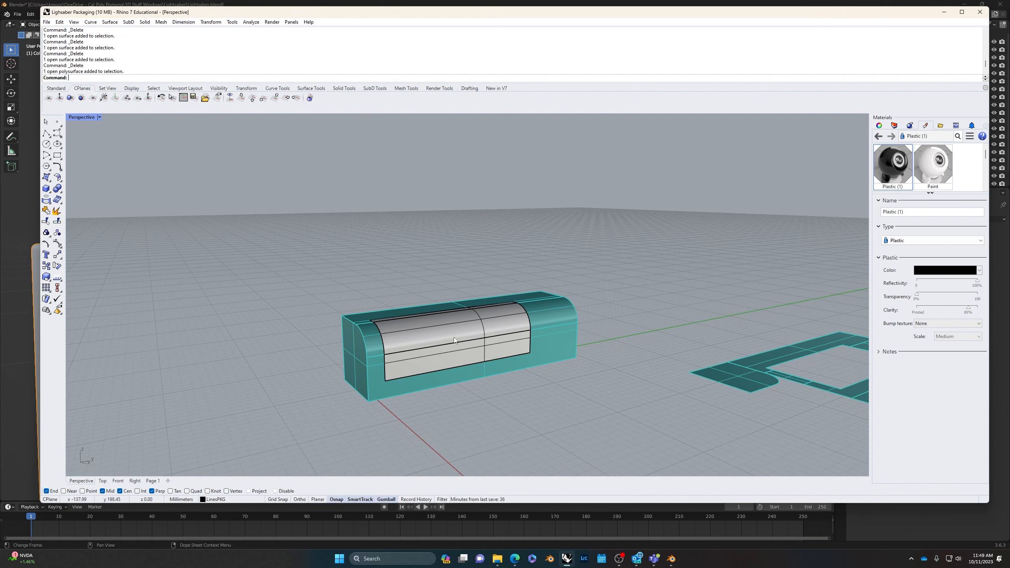
Step: Duplicate the box shell and its window panel together, placing the copy behind the original along the green axis
click(441, 343)
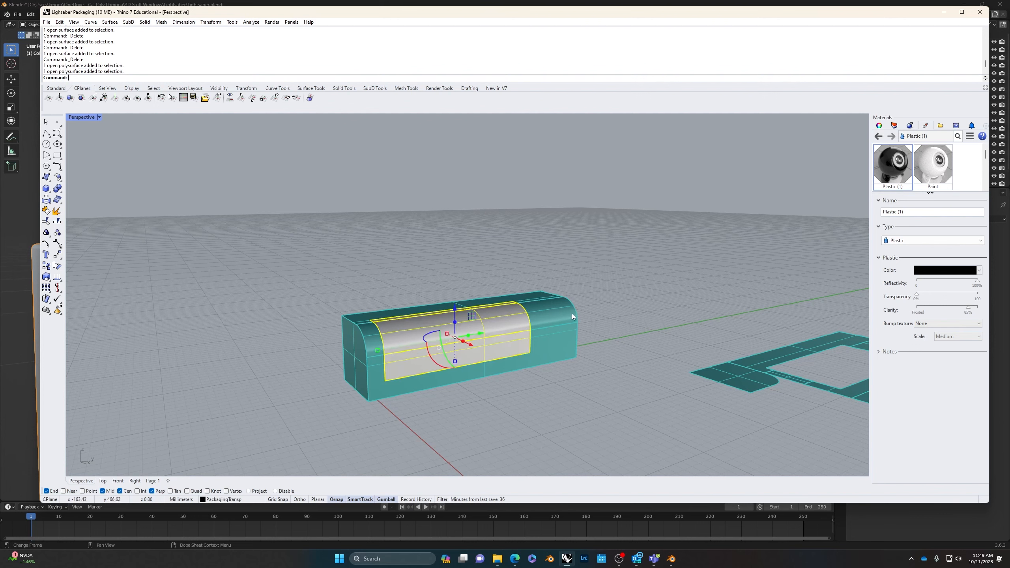
shift+click(571, 314)
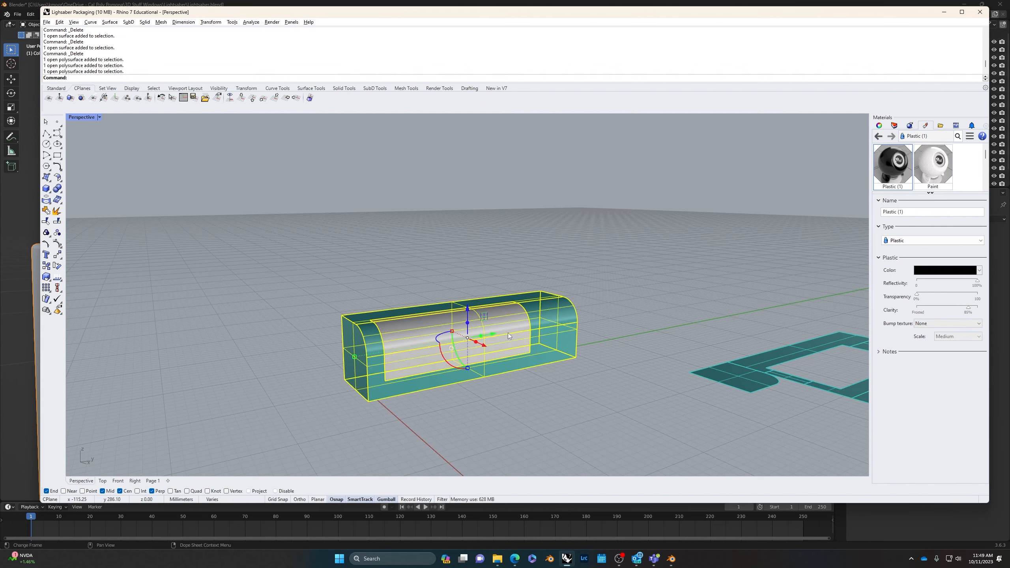
key(alt)
drag(494, 334, 742, 293)
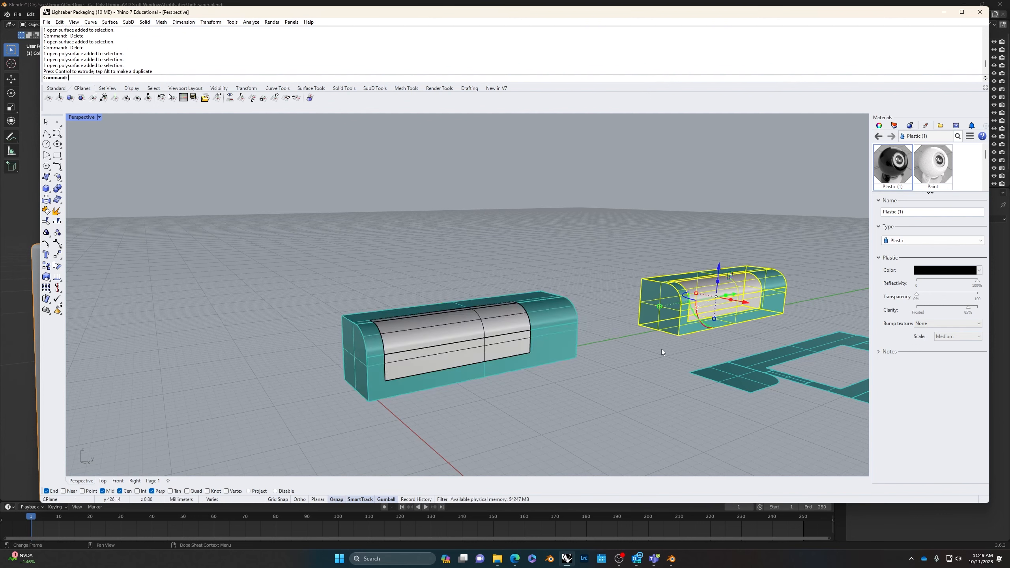
click(658, 351)
Step: Hide the window panel of the duplicated box
right_drag(658, 351, 537, 378)
scroll(692, 371, up, 5)
shift+right_drag(692, 371, 522, 331)
right_drag(700, 346, 542, 330)
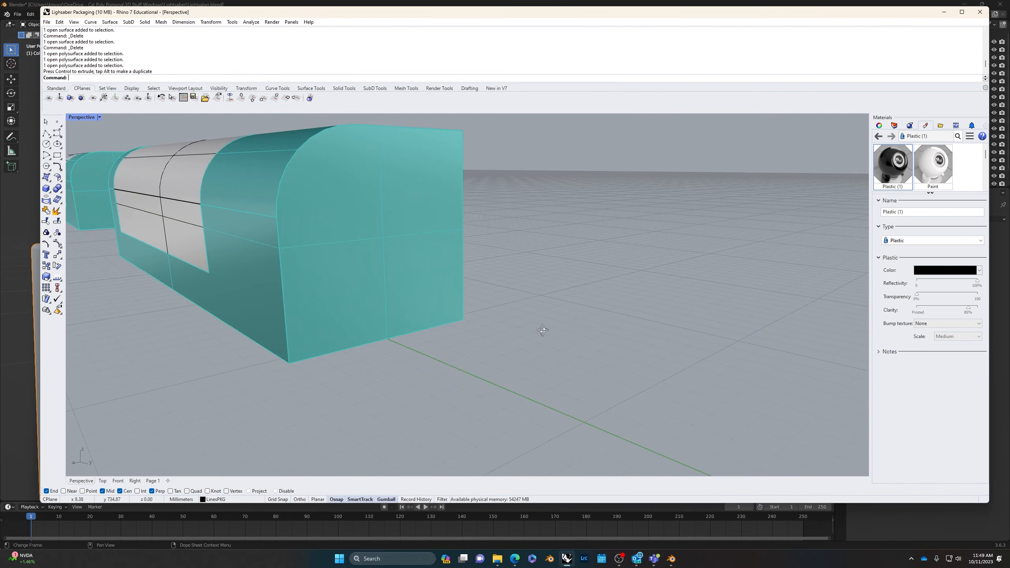
scroll(350, 335, down, 8)
right_drag(351, 336, 375, 347)
click(335, 325)
right_drag(251, 349, 285, 368)
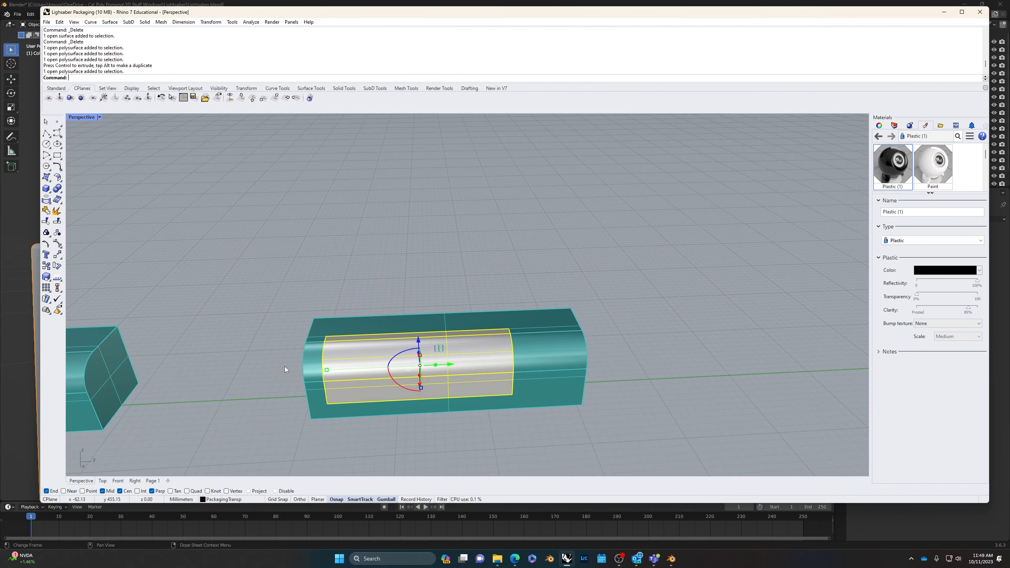
scroll(440, 354, up, 3)
text(hi)
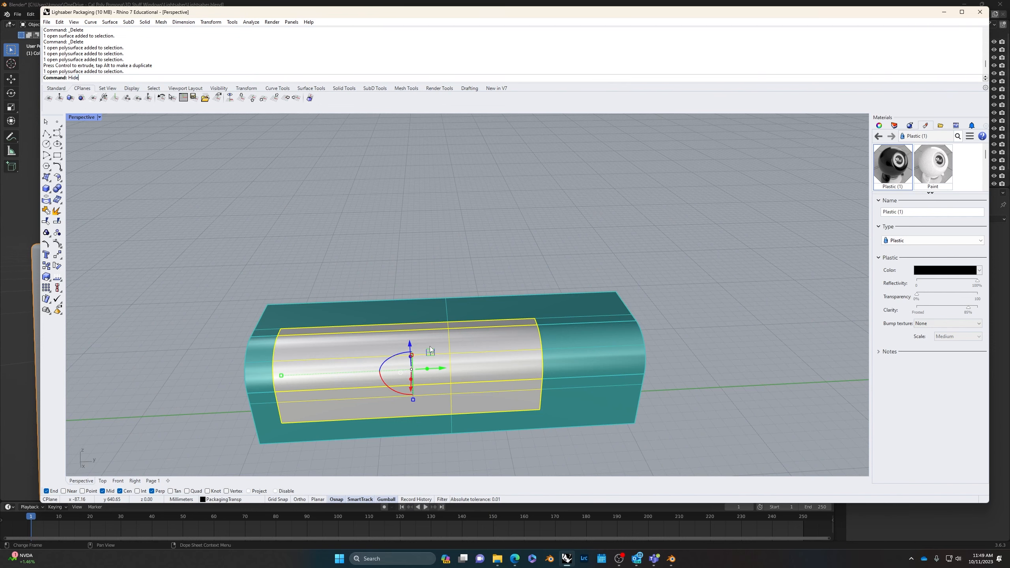
key(Return)
Step: Start OffsetSrf on the duplicated box shell and check the offset direction arrows around it
right_drag(434, 372, 545, 351)
click(617, 295)
key(Escape)
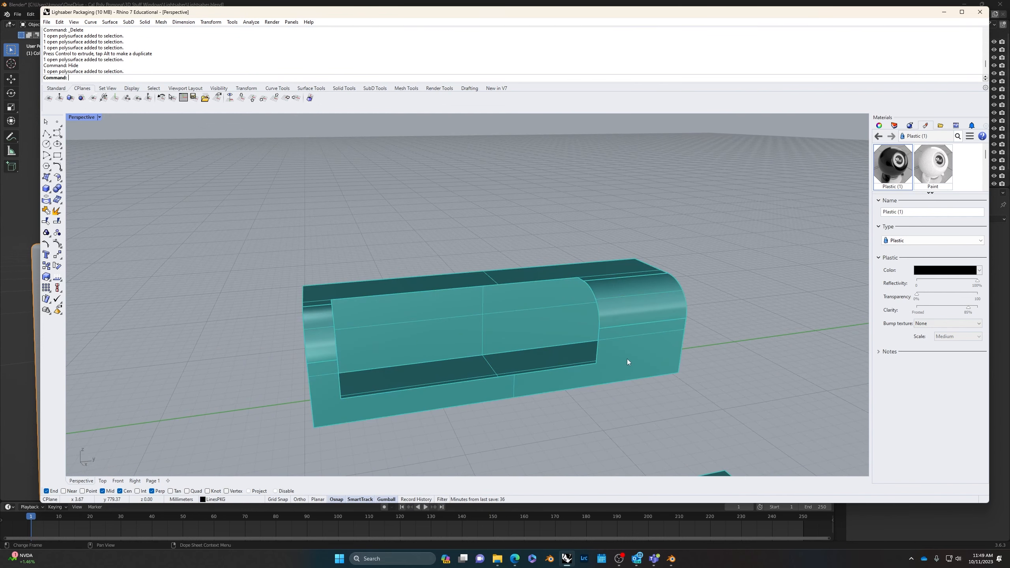
text(offsetsrf)
key(Return)
click(626, 358)
key(Return)
right_drag(627, 358, 502, 341)
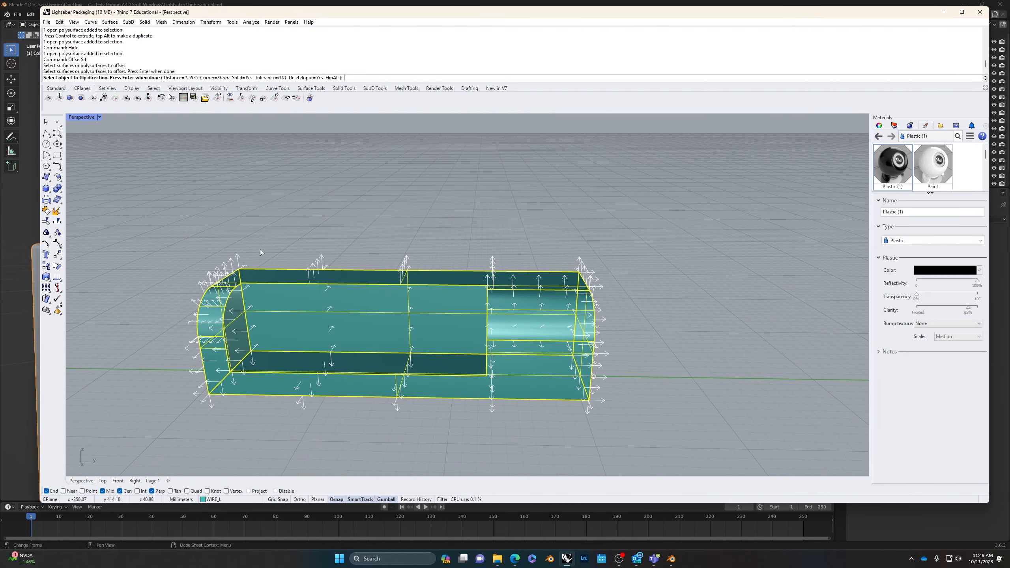
right_drag(260, 203, 328, 228)
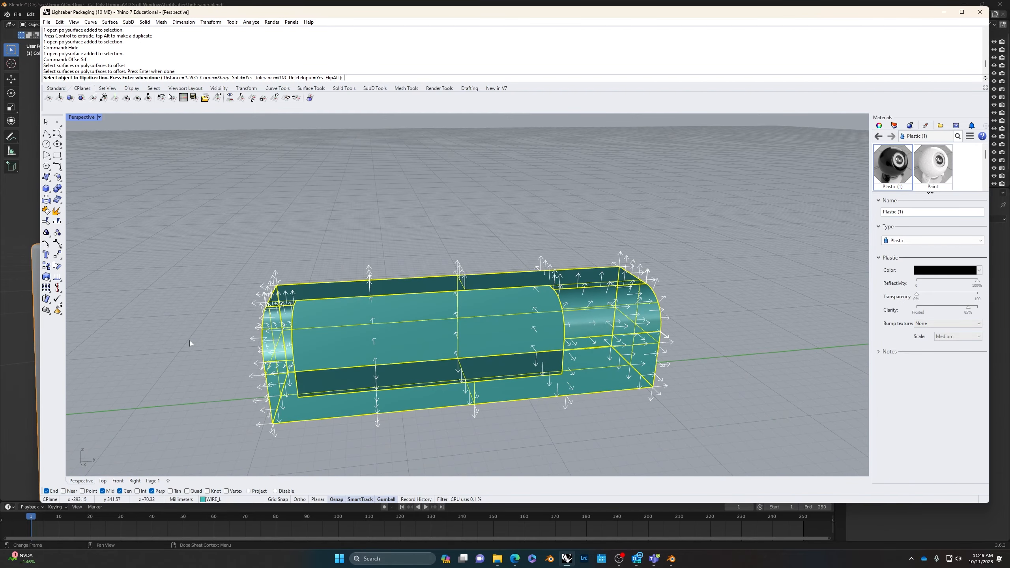
Step: Try the Round corner option and FlipAll for the shell offset, ending back on Sharp corners with the arrows pointing outward
click(211, 78)
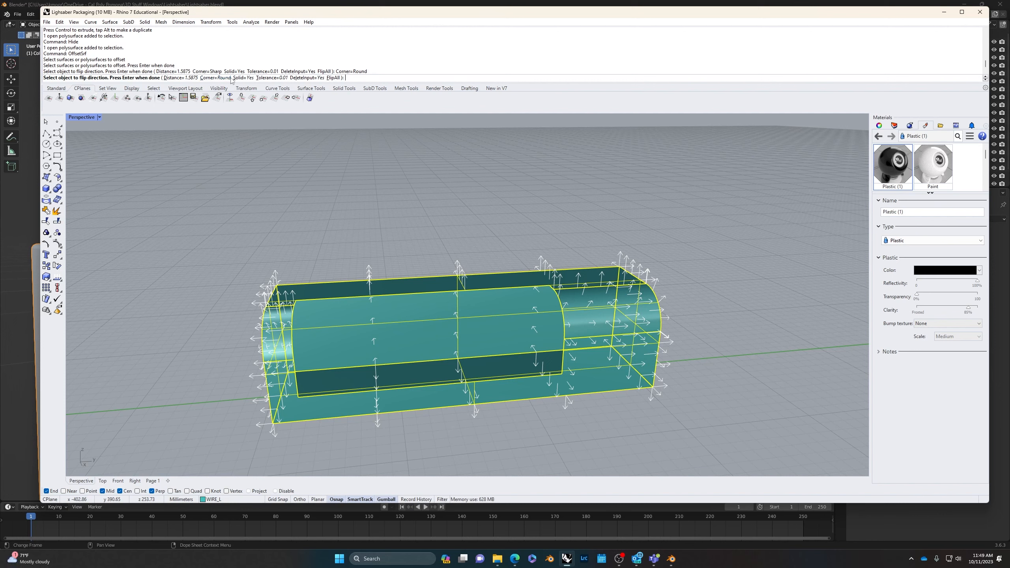
click(211, 78)
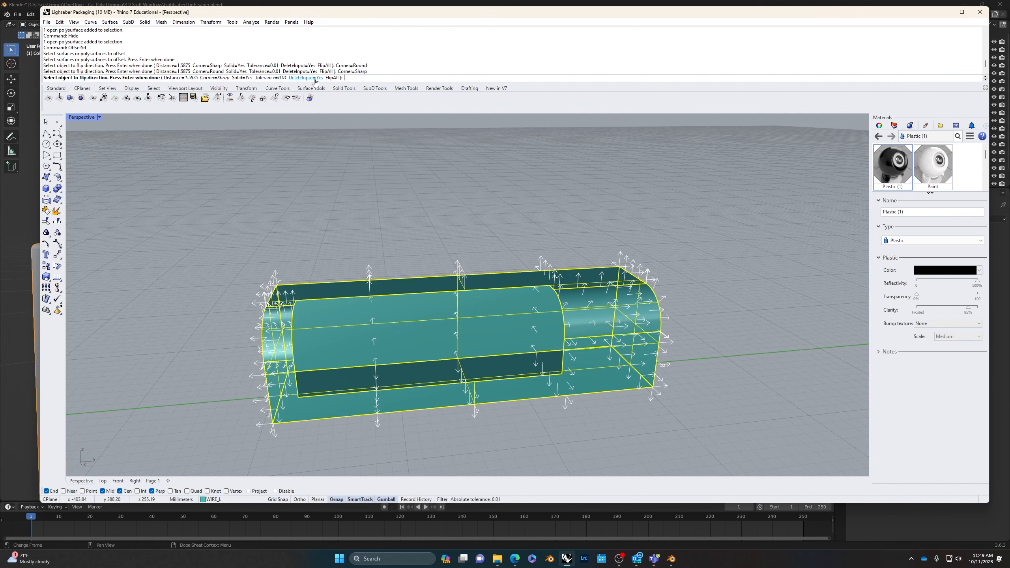
click(331, 77)
click(331, 78)
click(332, 77)
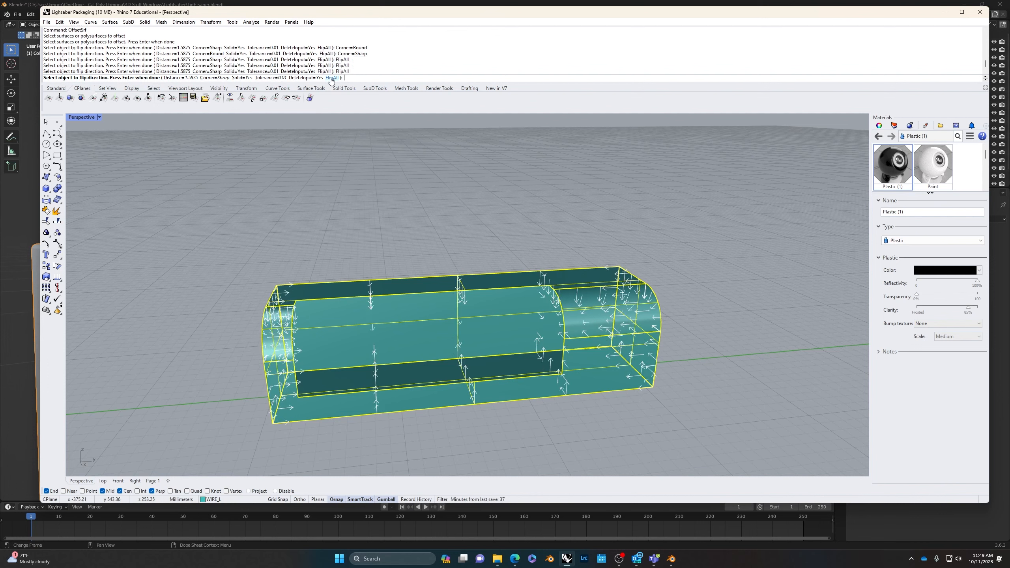
click(332, 78)
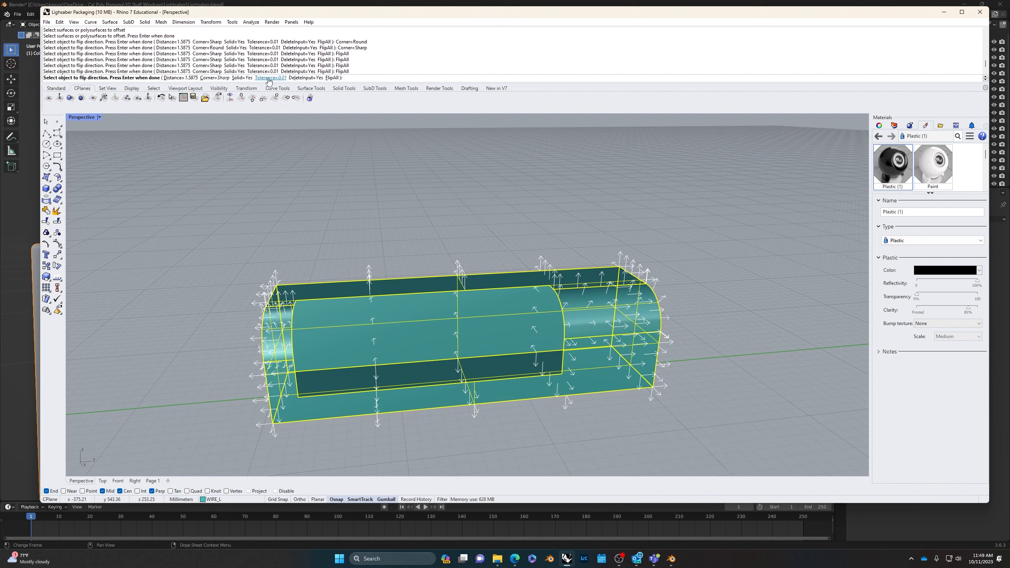
Step: Offset the box shell outward by 1/16" as a solid with sharp corners
click(187, 78)
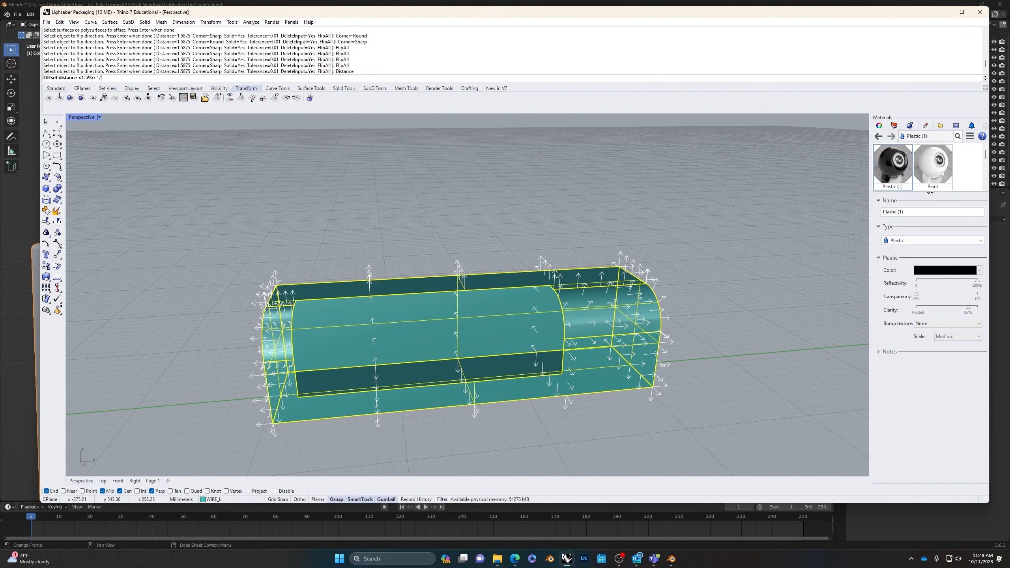
text(1/16")
key(Return)
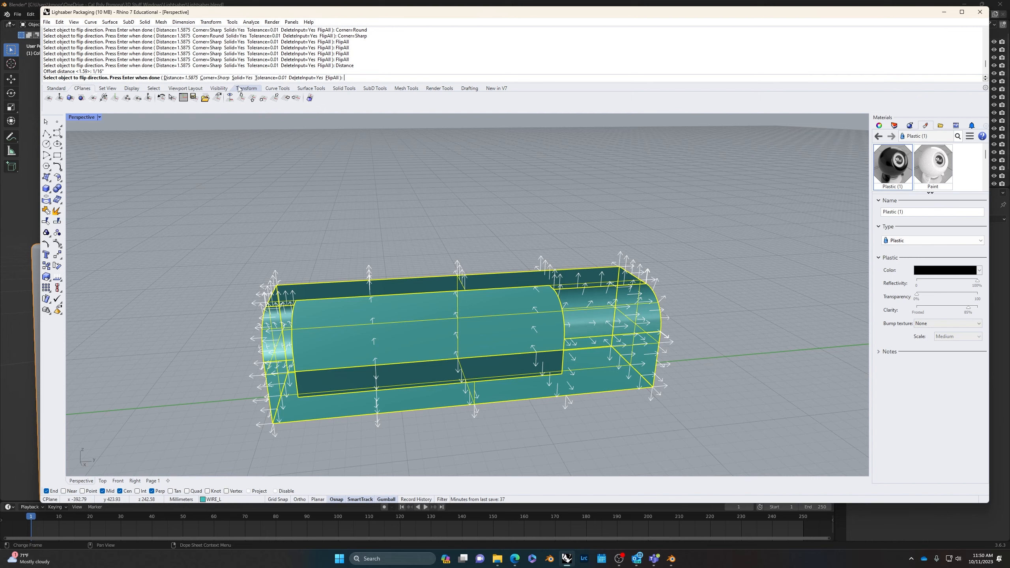
key(Return)
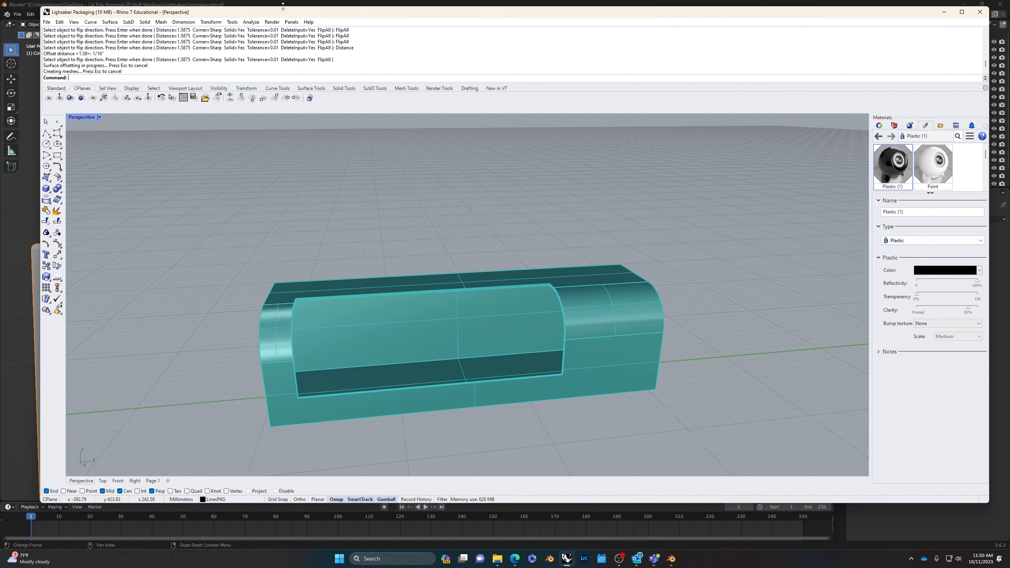
Step: Show all hidden objects and delete the extra window panel standing in front of the thickened box
scroll(545, 304, up, 5)
scroll(564, 290, down, 2)
right_drag(564, 290, 603, 280)
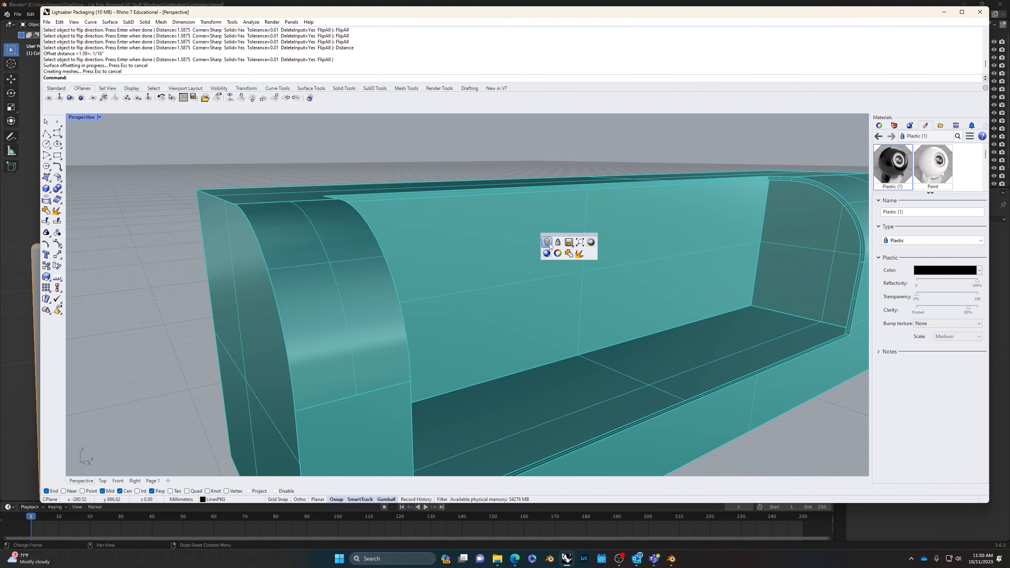
click(569, 243)
scroll(512, 275, down, 4)
right_drag(512, 275, 502, 277)
click(252, 320)
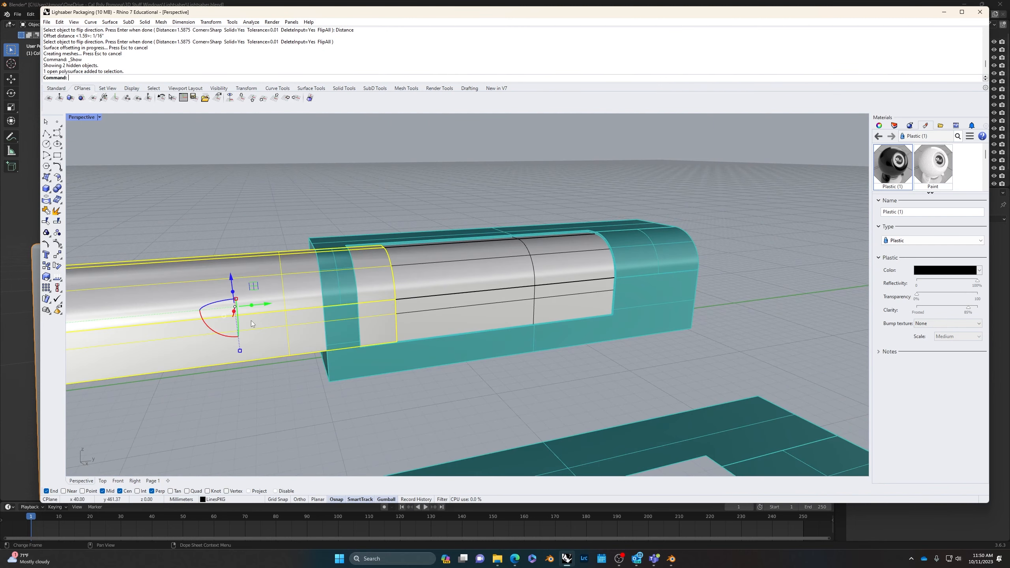
key(Delete)
Step: Offset the thickened box's window panel outward by 1/32" as a solid using OffsetSrf
right_drag(429, 320, 406, 320)
scroll(440, 297, up, 5)
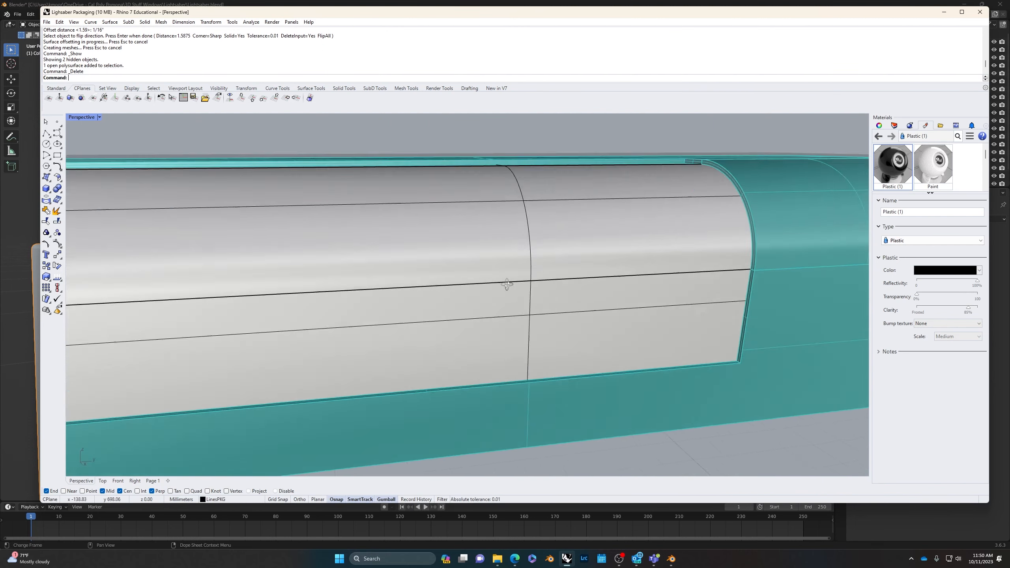
click(509, 281)
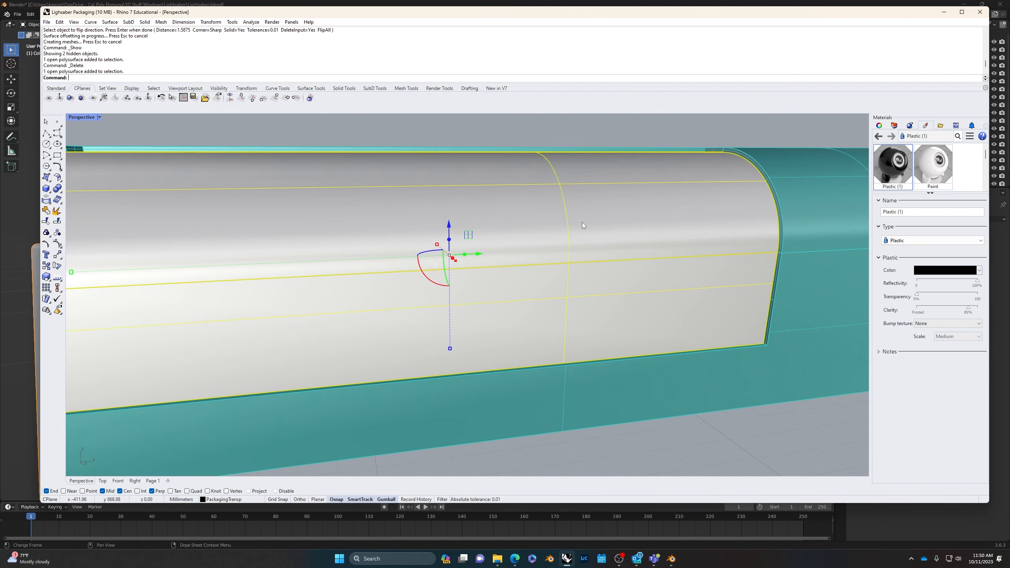
text(Offset)
key(Up)
key(Down)
key(Down)
key(Return)
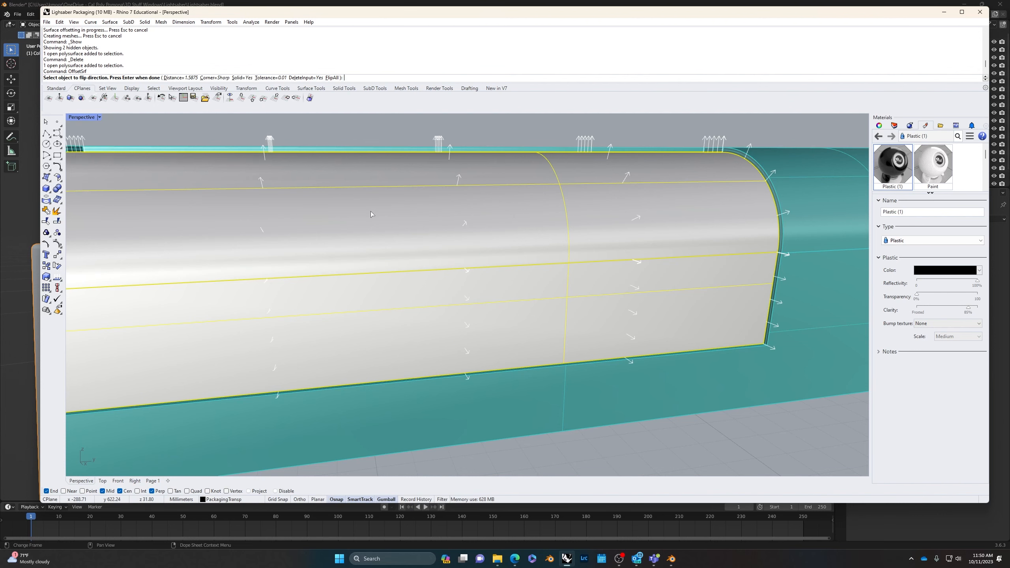
click(194, 78)
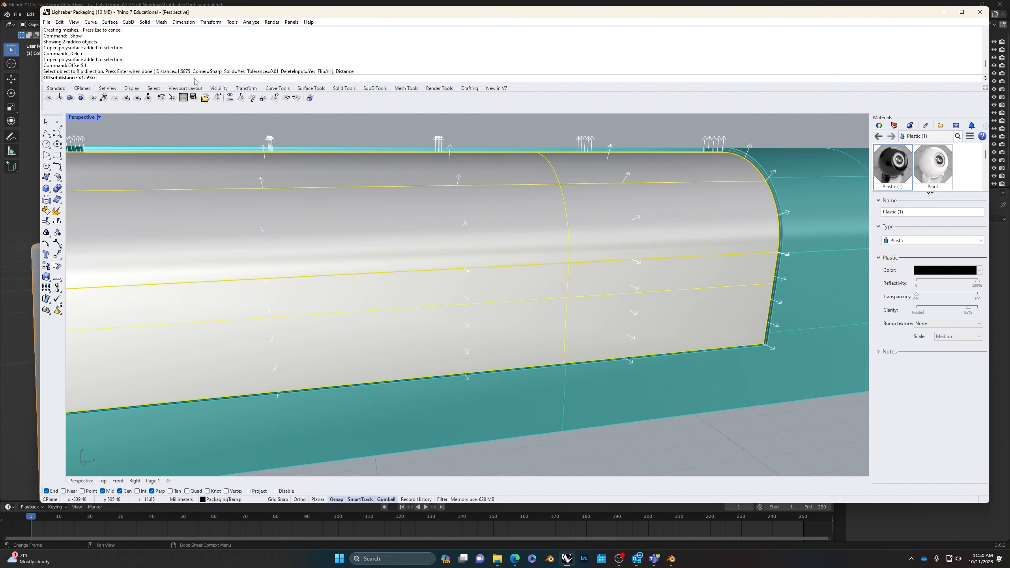
text(1/32")
key(Return)
key(Return)
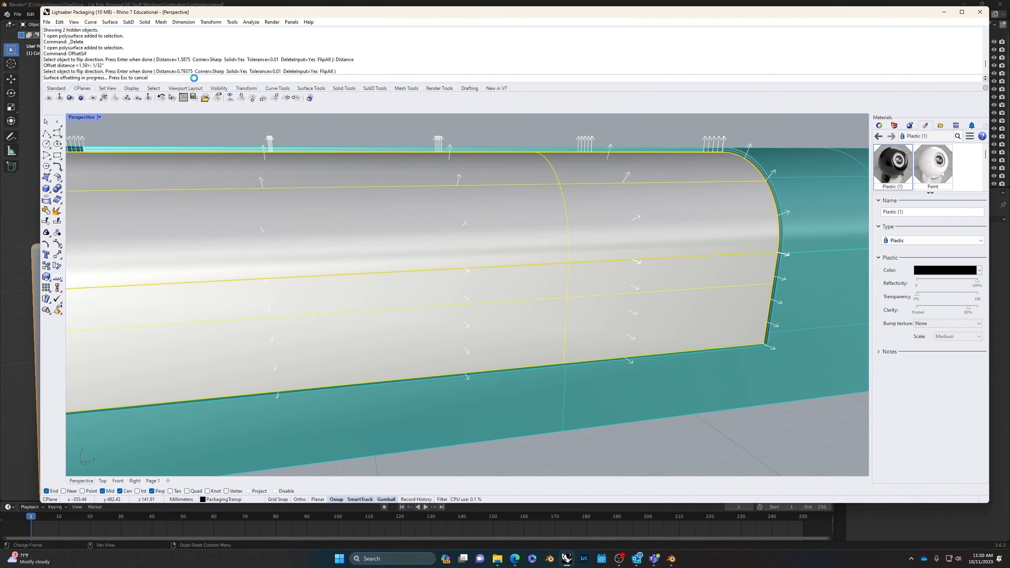
scroll(447, 271, down, 8)
key(Escape)
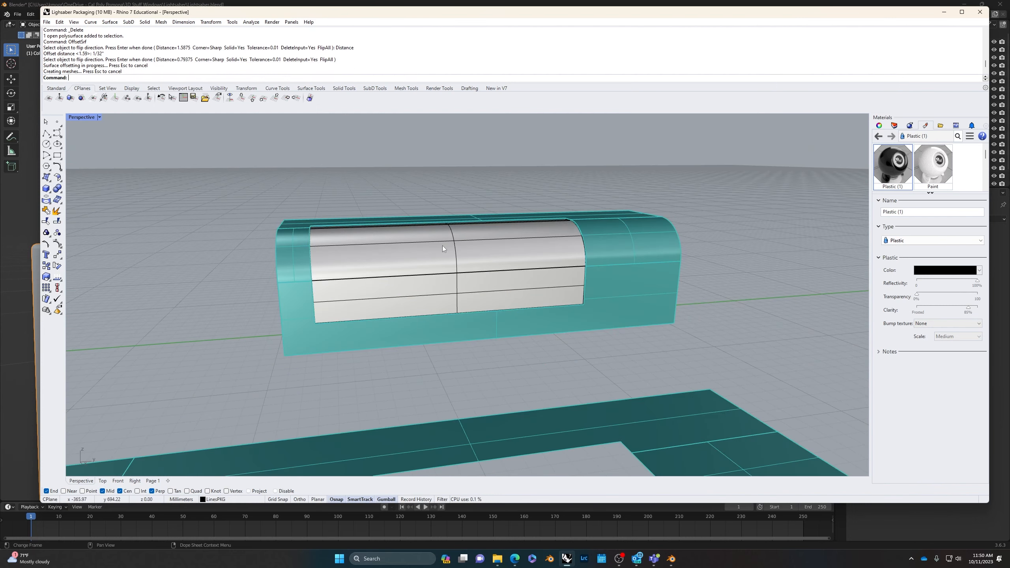
Step: Export the thickened box shell and its window panel as meshes to Packaging.fbx, replacing the existing file and accepting the offered FBX and mesh options
right_drag(442, 245, 478, 255)
scroll(595, 278, up, 5)
shift+right_drag(595, 278, 463, 218)
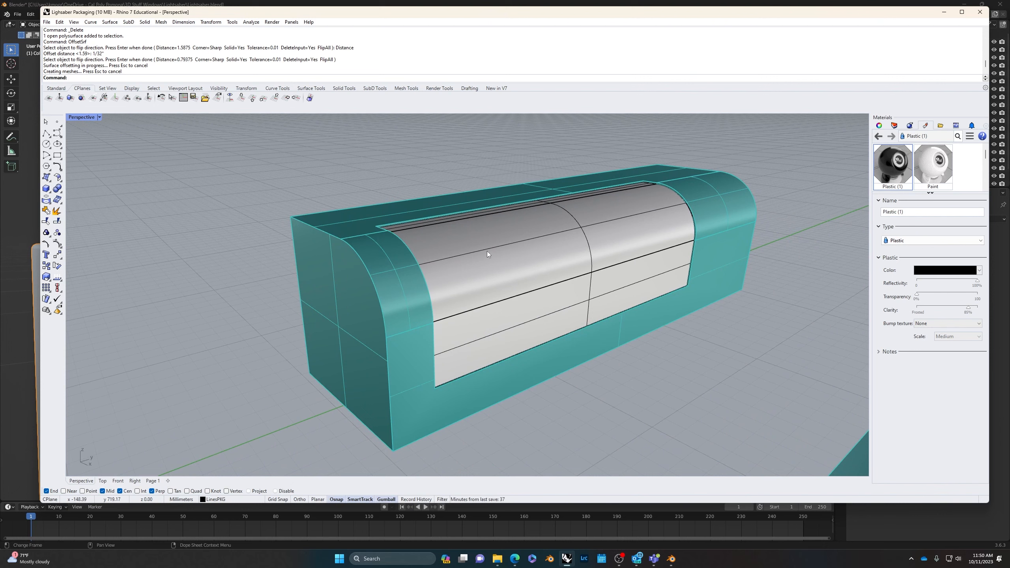
click(581, 241)
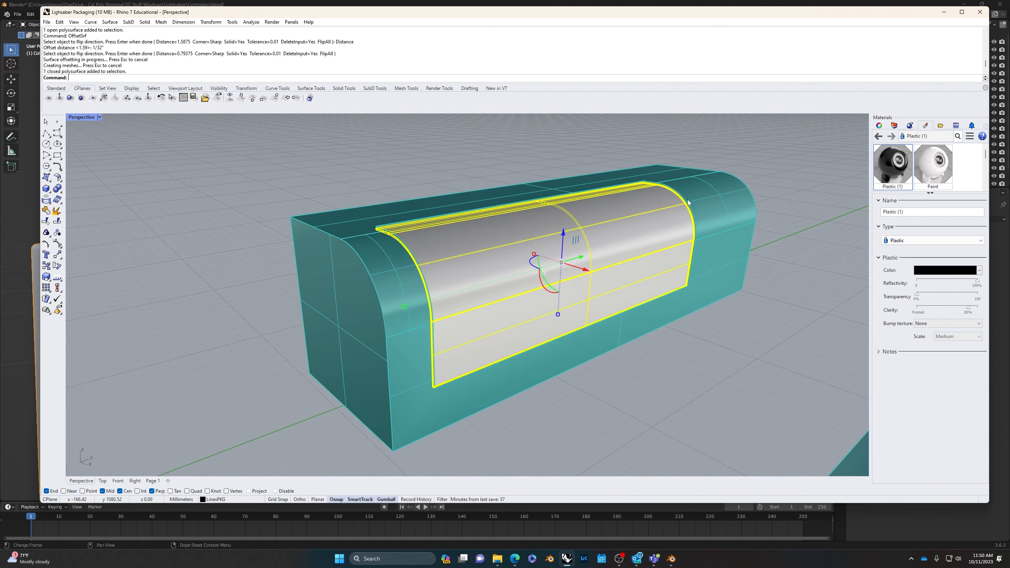
shift+click(688, 202)
right_drag(162, 180, 282, 230)
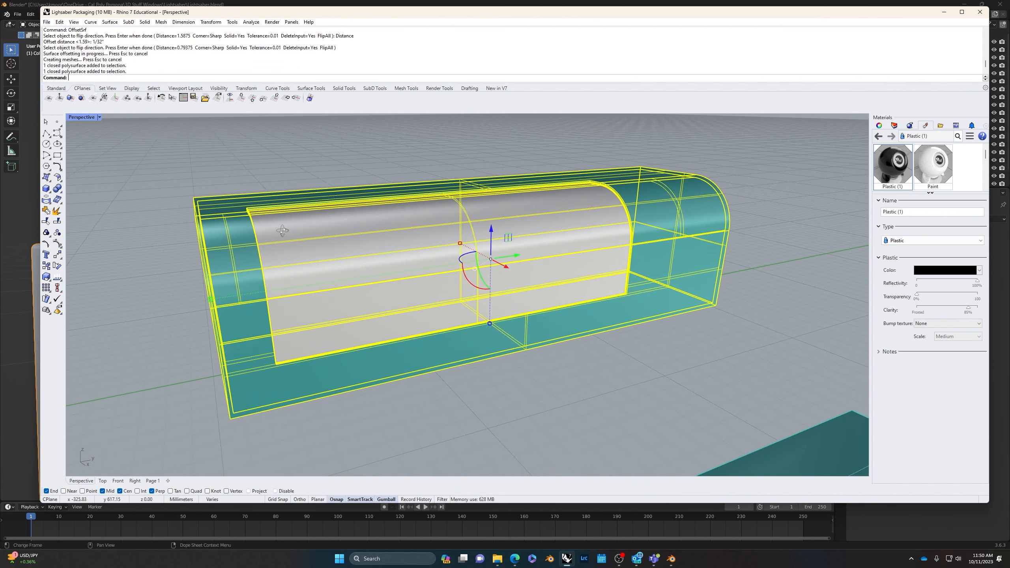
click(47, 21)
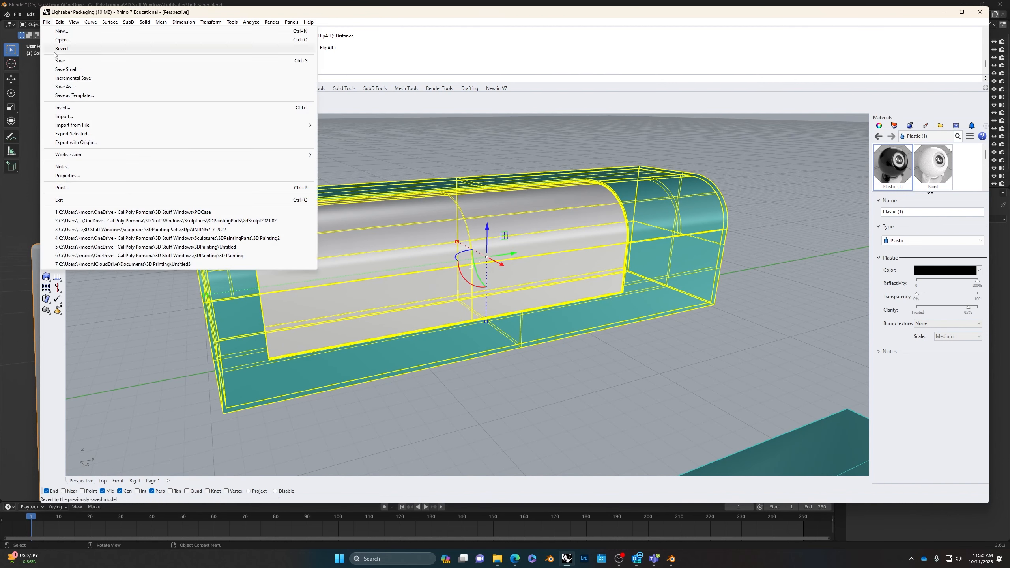
click(73, 134)
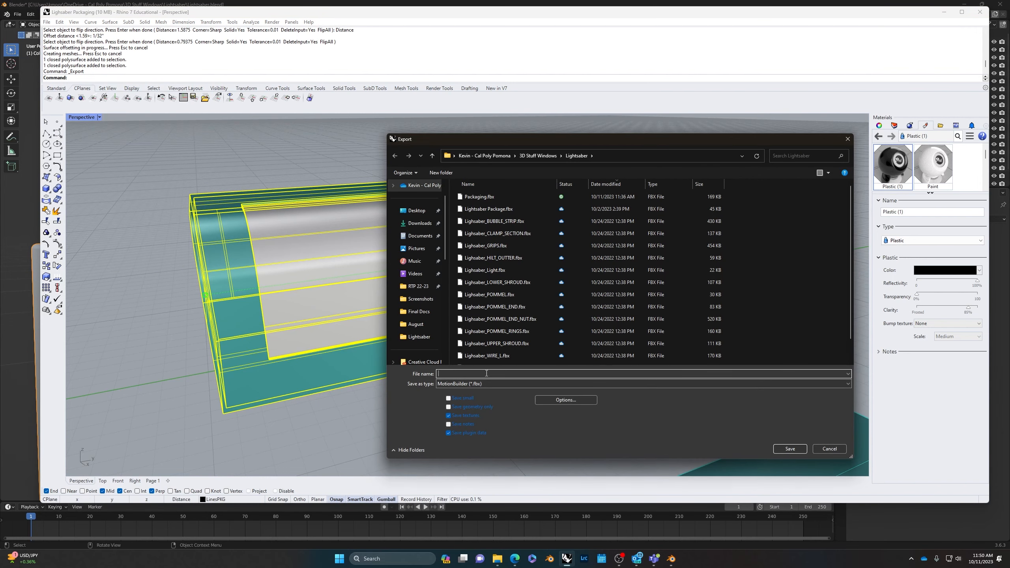
click(481, 196)
click(790, 448)
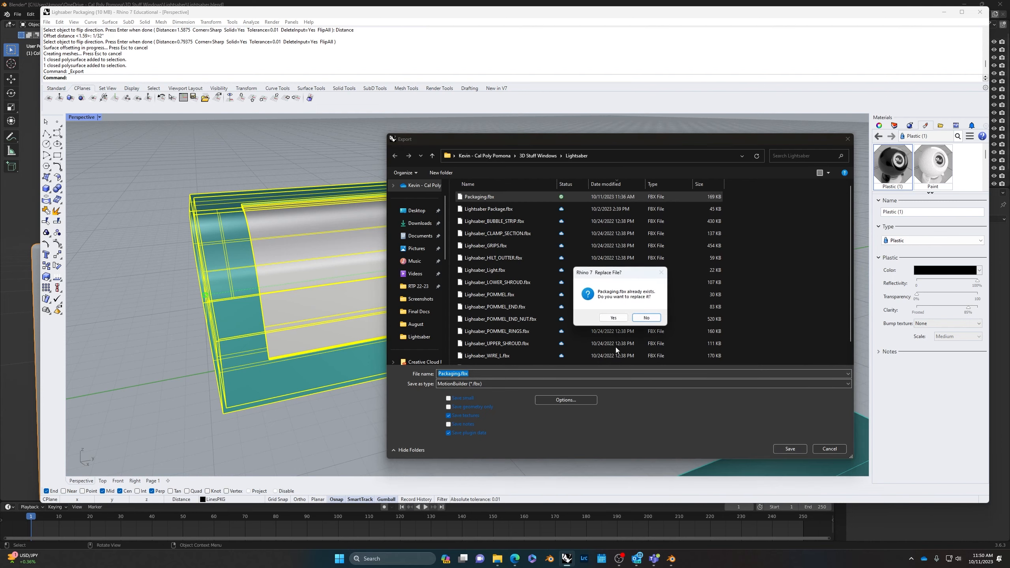
click(613, 321)
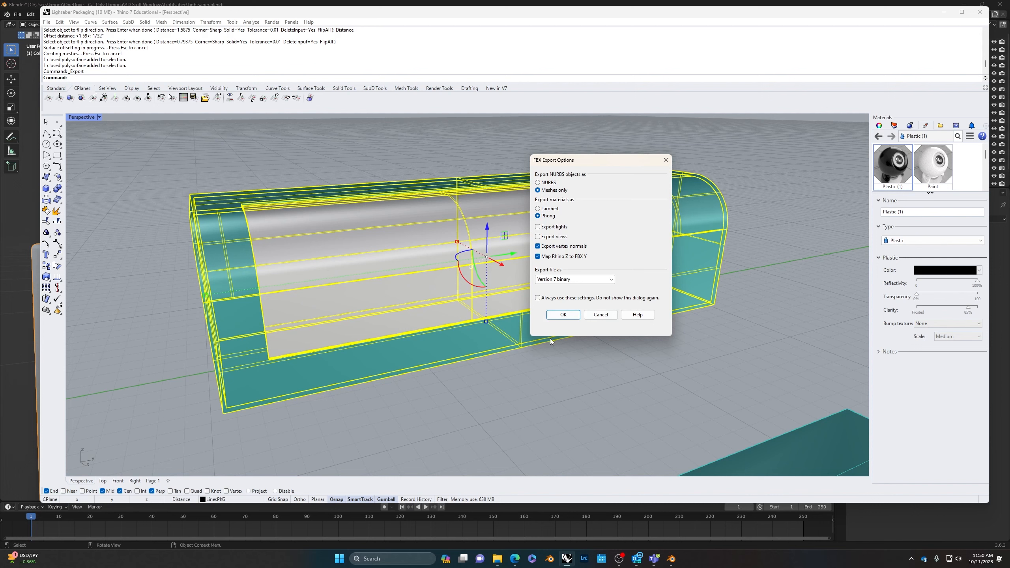
click(563, 314)
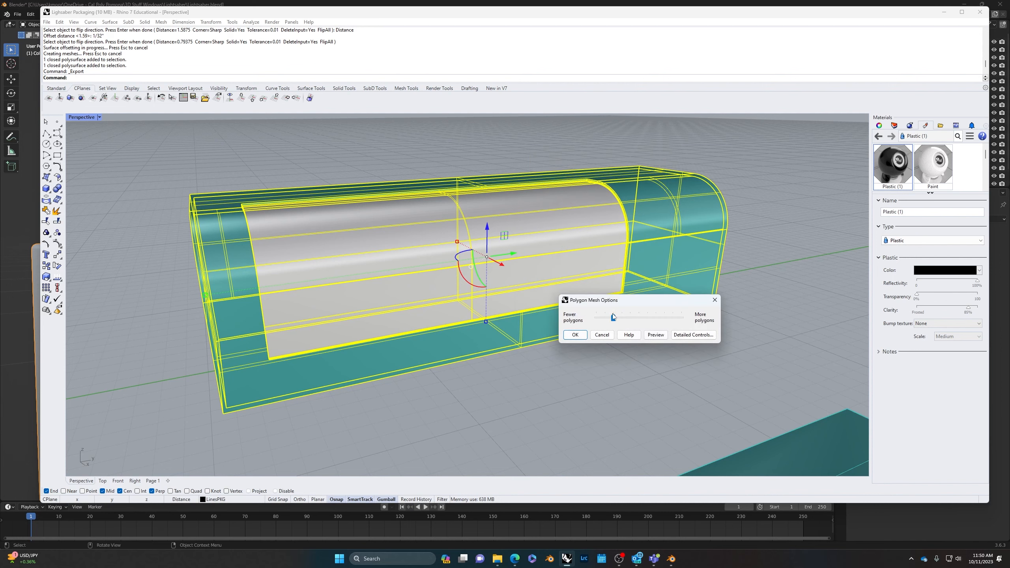
click(575, 334)
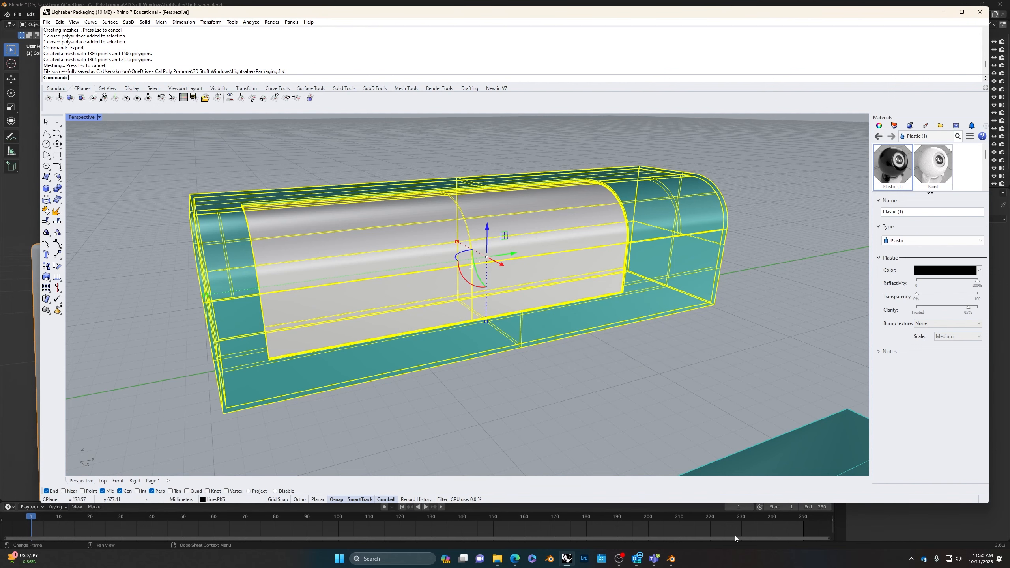
Step: Close Blender without saving the changes to Lightsaber.blend
mouse_move(637, 564)
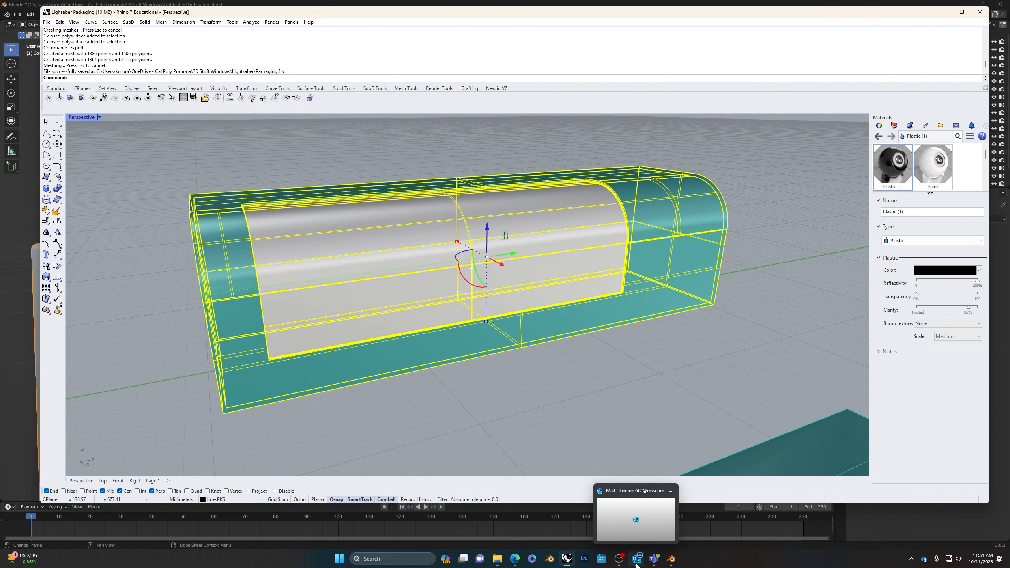
right_click(671, 558)
click(675, 538)
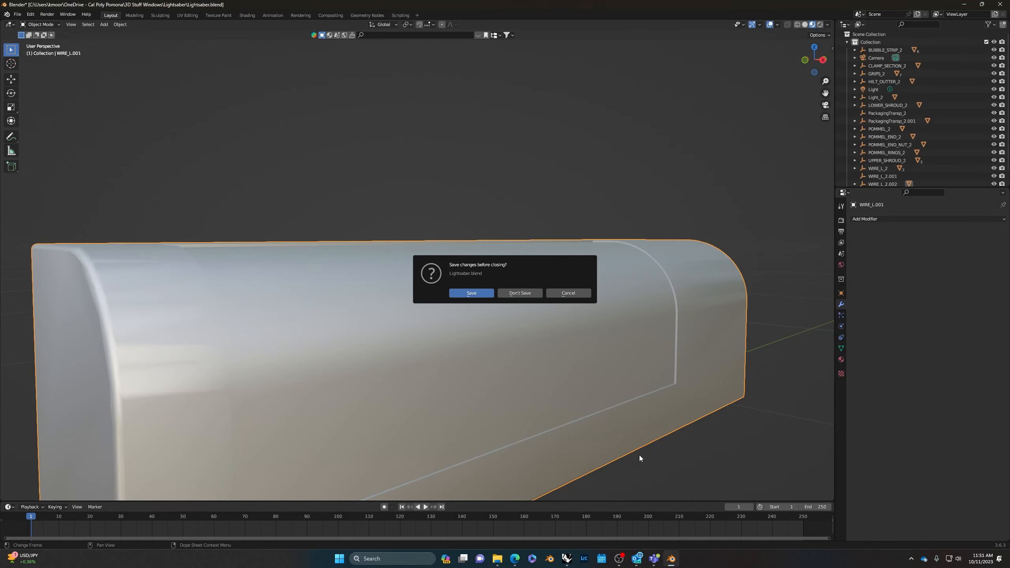
click(509, 290)
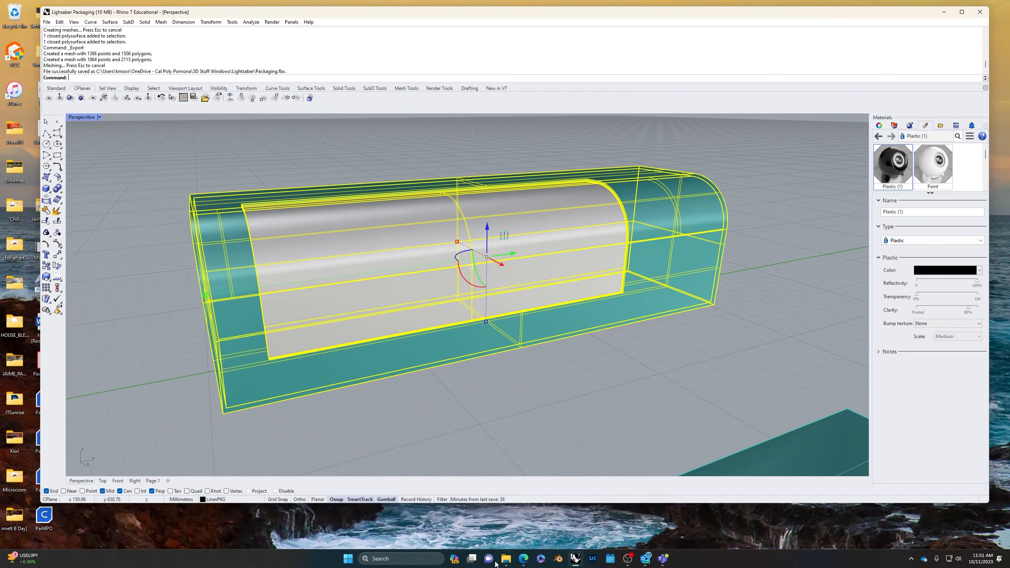
Step: Open the Lightsaber Blender file from the Lightsaber folder in File Explorer
click(506, 558)
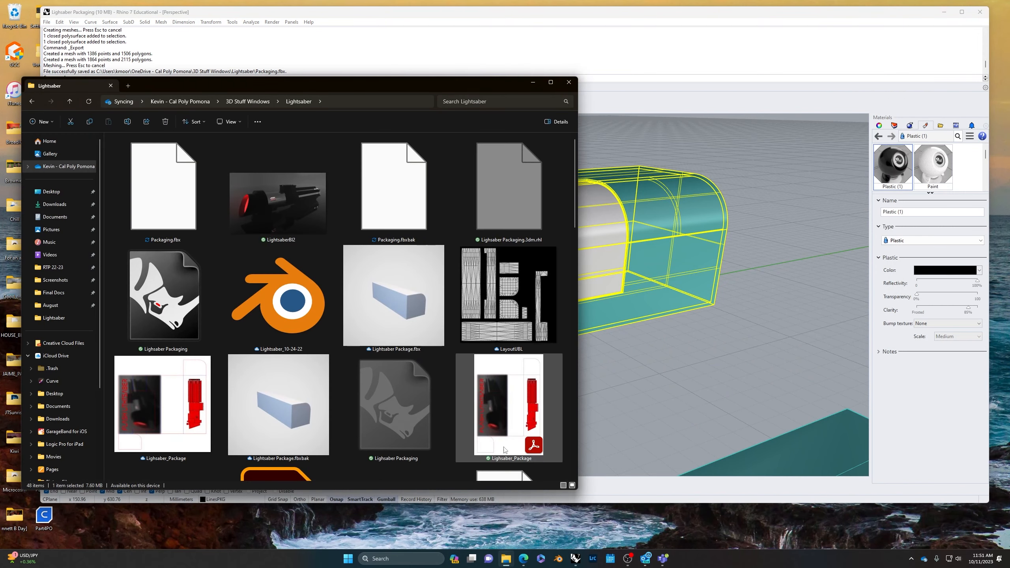
scroll(240, 390, down, 10)
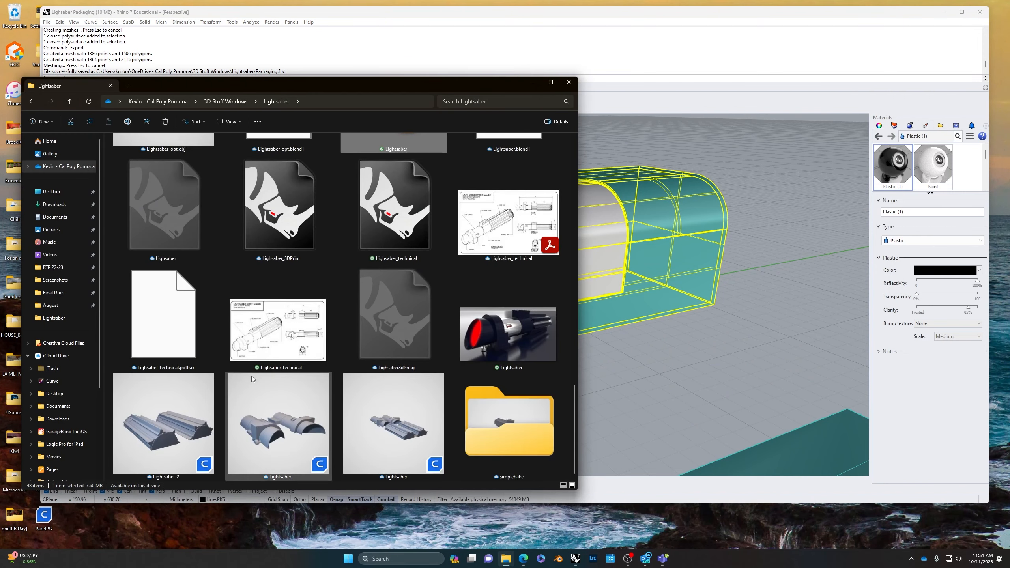
scroll(251, 375, up, 5)
scroll(251, 376, down, 5)
scroll(251, 376, up, 3)
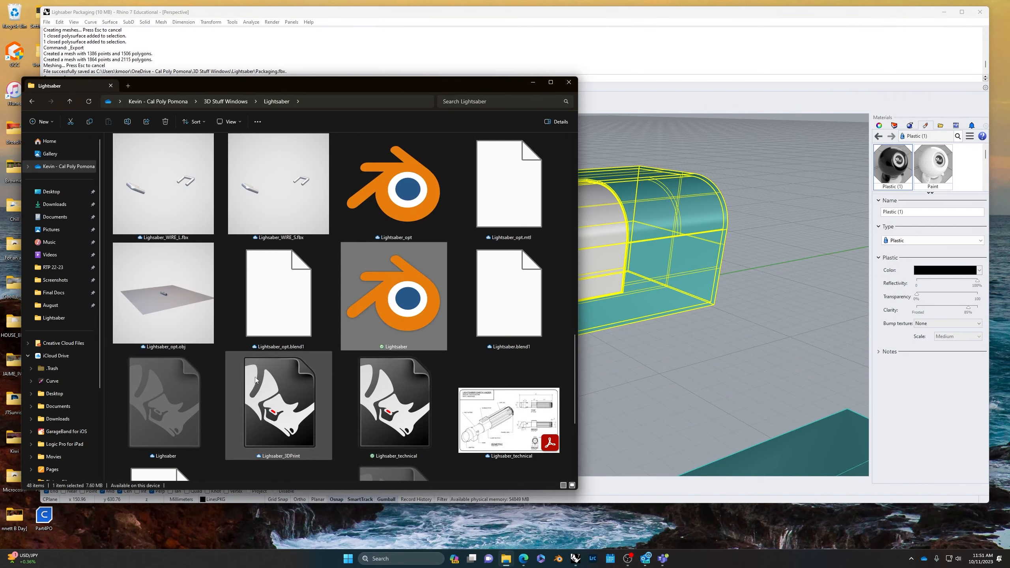
double_click(406, 321)
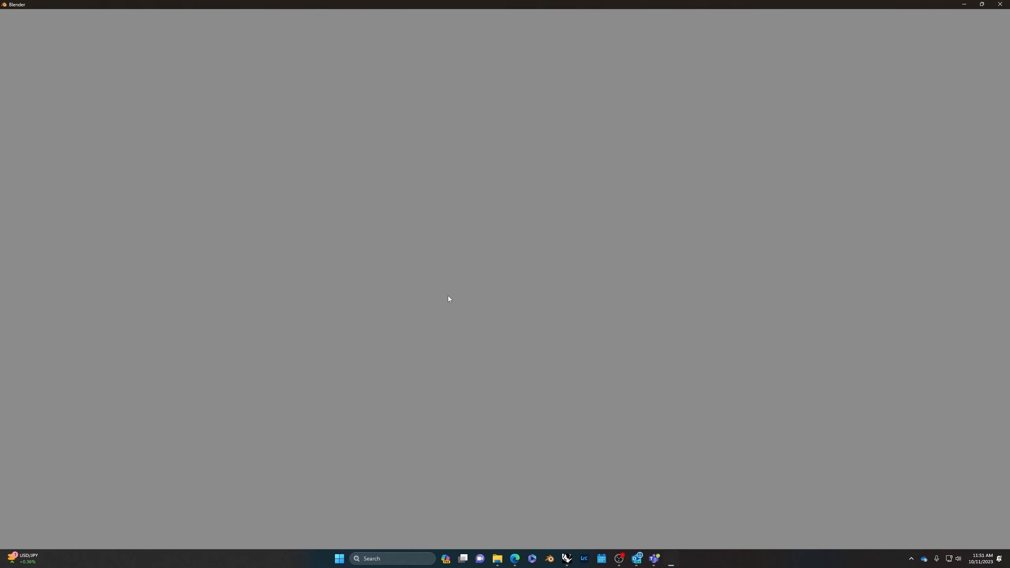
Step: Deselect the lightsaber, set the render engine to Cycles and switch the viewport to rendered shading
scroll(569, 409, down, 4)
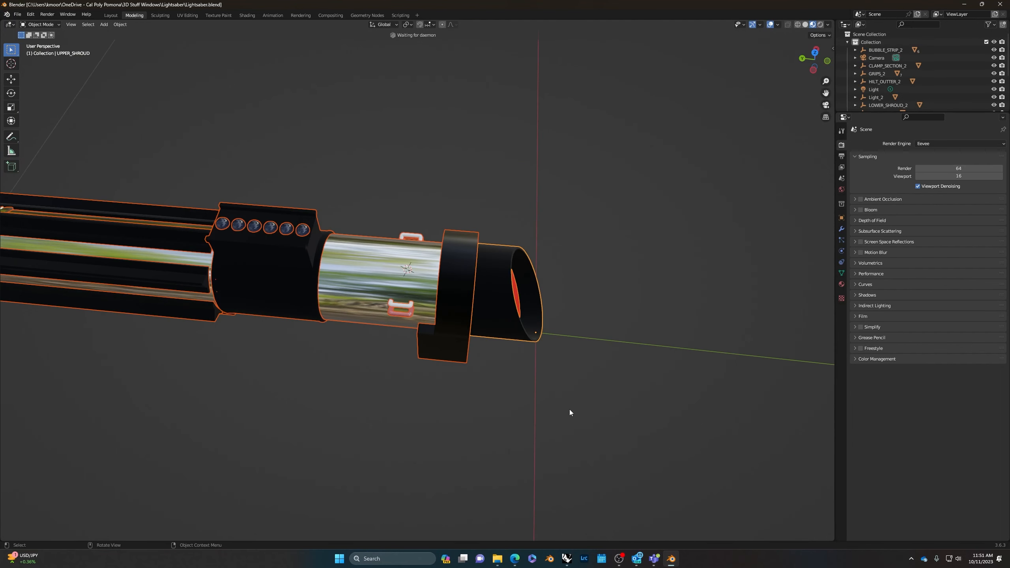
click(716, 398)
middle_drag(716, 397, 598, 377)
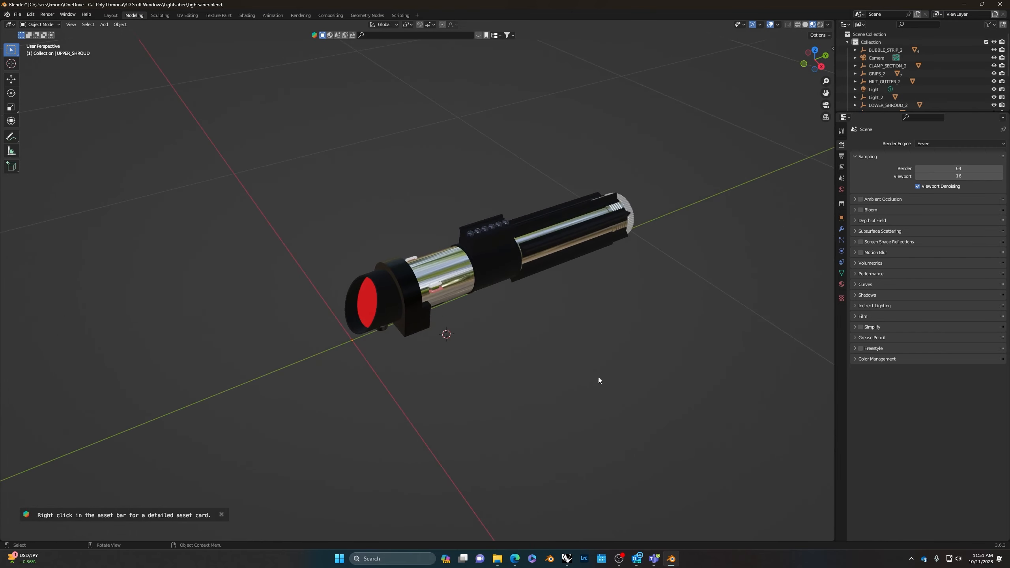
click(937, 142)
click(939, 170)
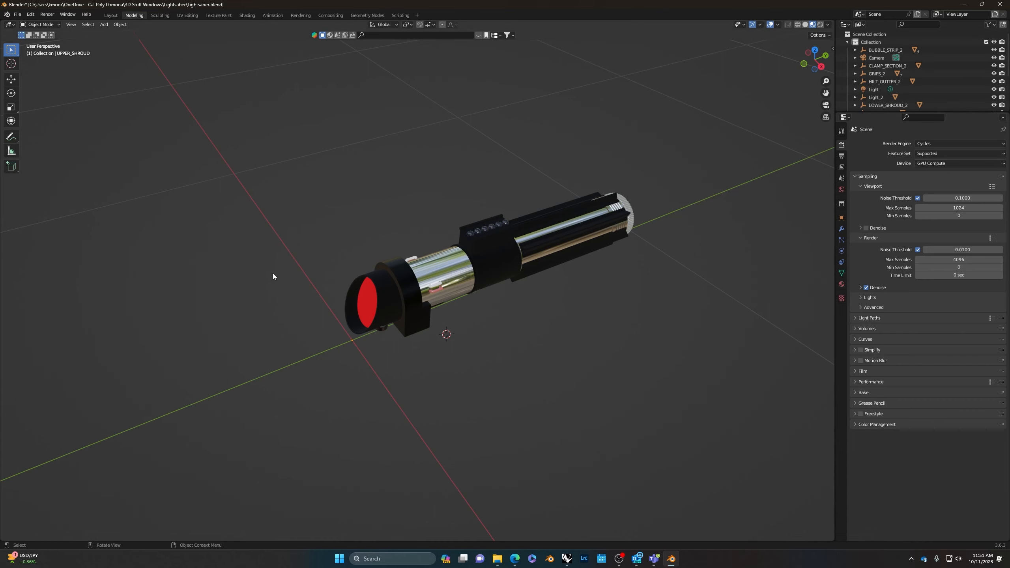
click(820, 26)
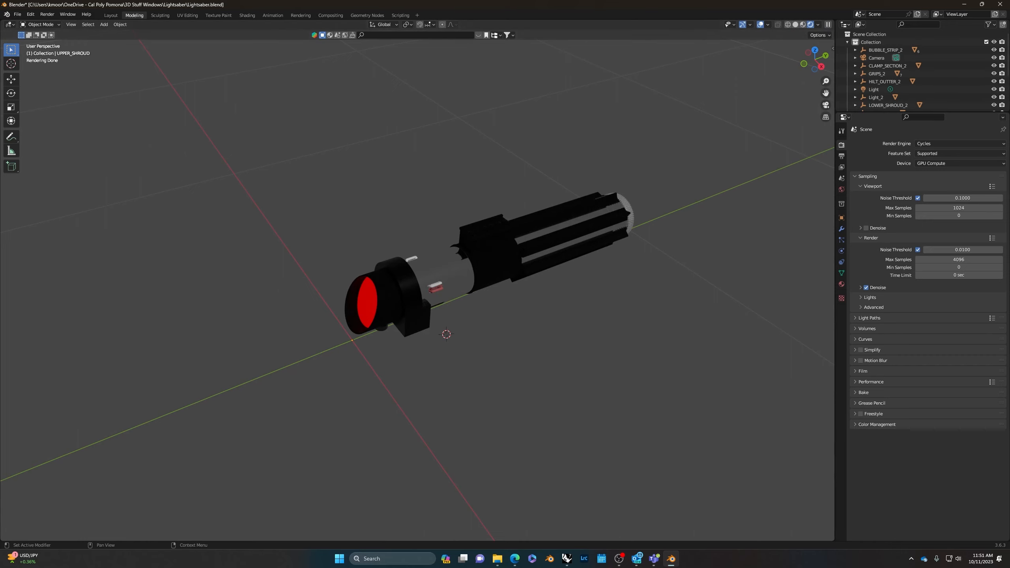
Step: Add an area light to the lightsaber scene
middle_drag(582, 309, 603, 292)
scroll(464, 289, up, 3)
middle_drag(464, 290, 135, 232)
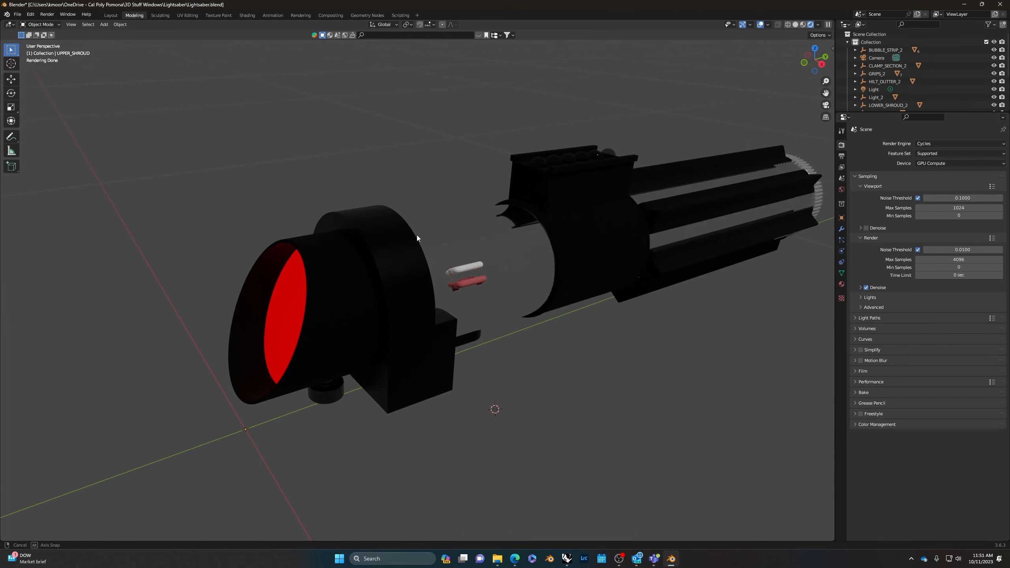
middle_drag(417, 235, 447, 232)
shift+middle_drag(513, 227, 464, 238)
scroll(464, 237, down, 5)
middle_drag(538, 234, 511, 231)
key(shift+a)
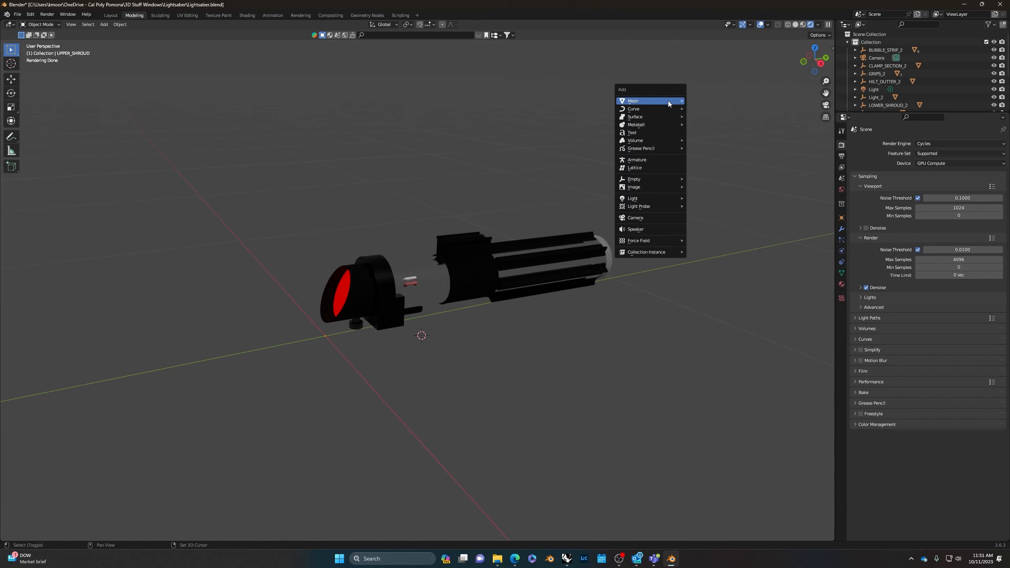
mouse_move(637, 200)
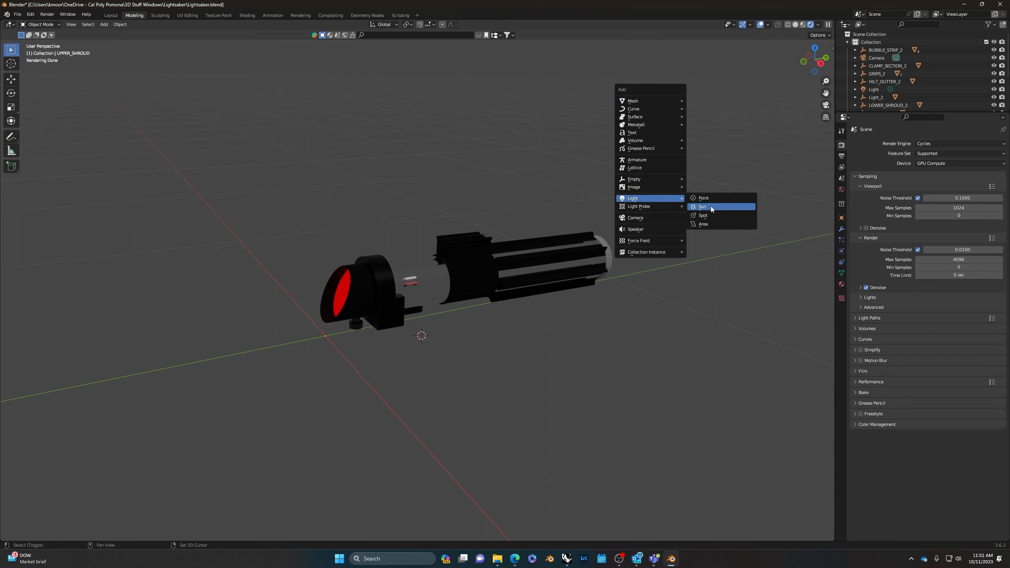
click(725, 225)
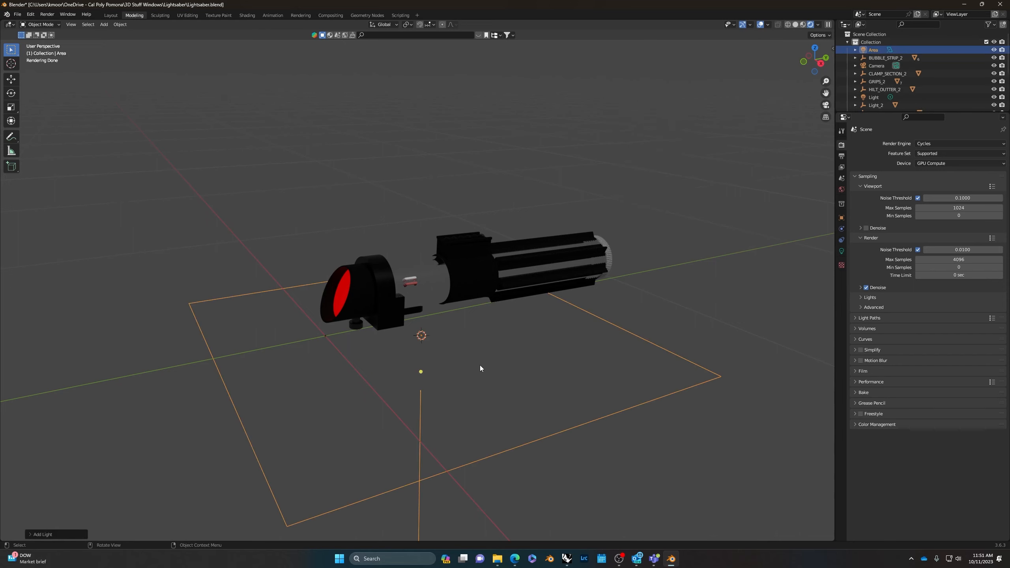
Step: Raise the area light about 1.13' along the Z axis above the lightsaber and deselect it
scroll(479, 365, down, 3)
key(g)
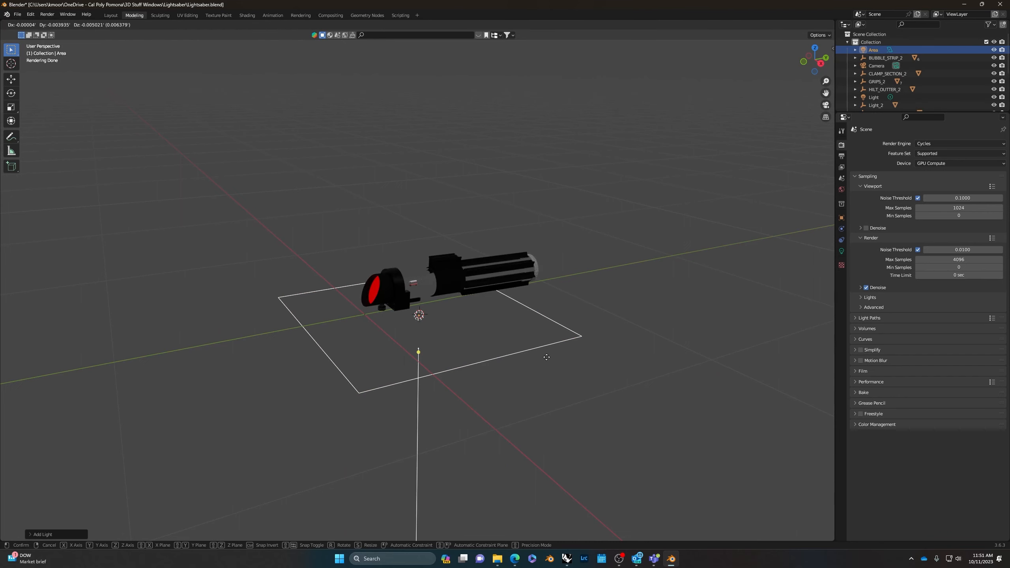
key(z)
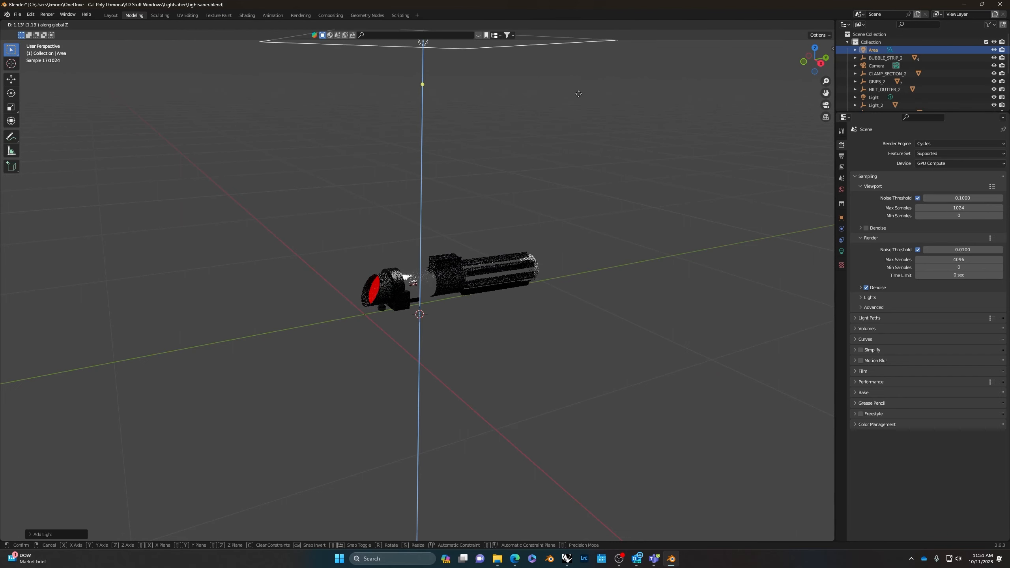
click(579, 94)
middle_drag(490, 221, 423, 313)
click(300, 348)
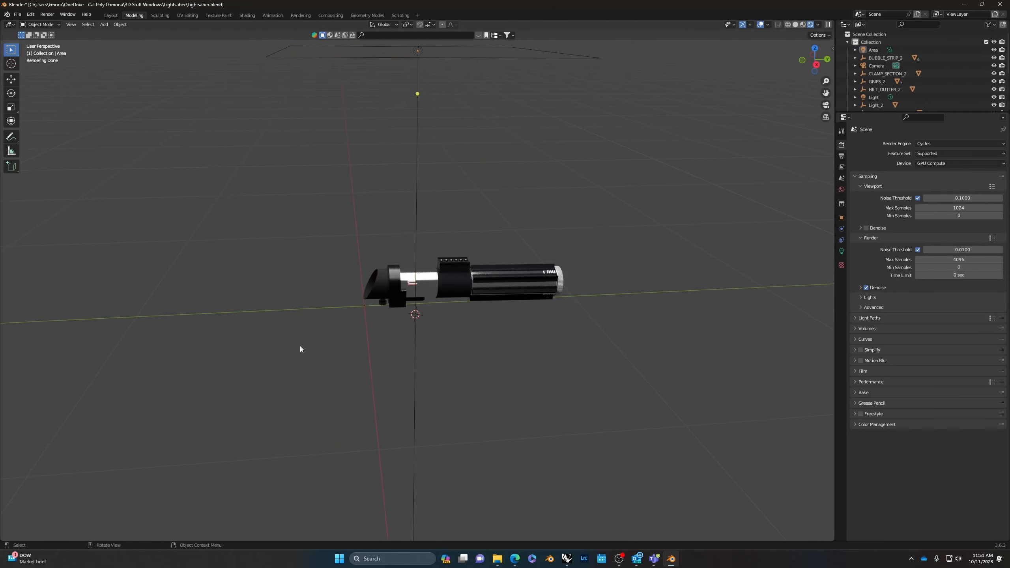
Step: Add a mesh plane as a floor under the lightsaber and scale it up well beyond the model
middle_drag(251, 319, 279, 326)
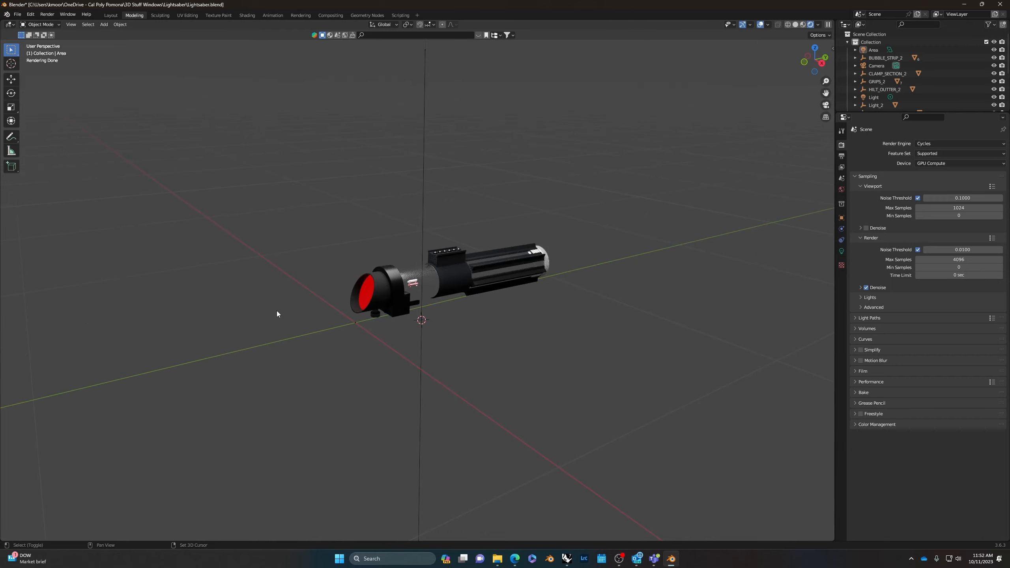
key(shift+a)
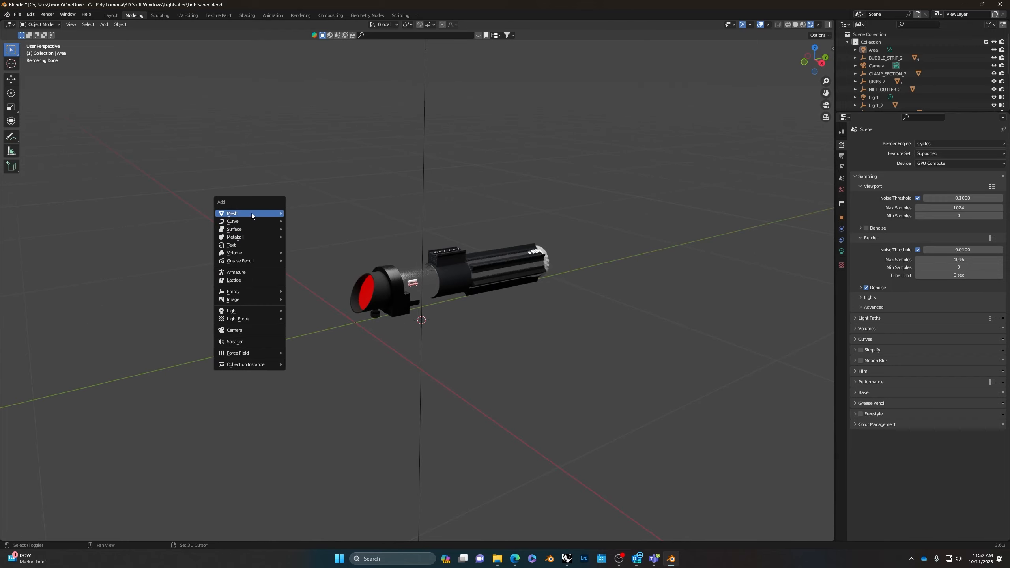
mouse_move(250, 213)
click(313, 213)
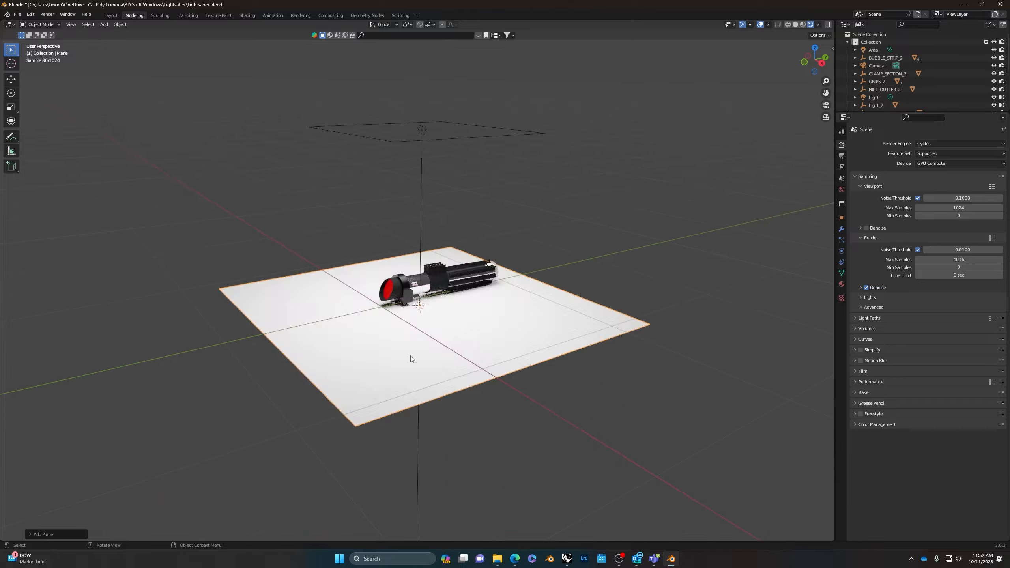
mouse_move(595, 340)
middle_down()
mouse_move(545, 331)
mouse_move(602, 338)
middle_up()
key(s)
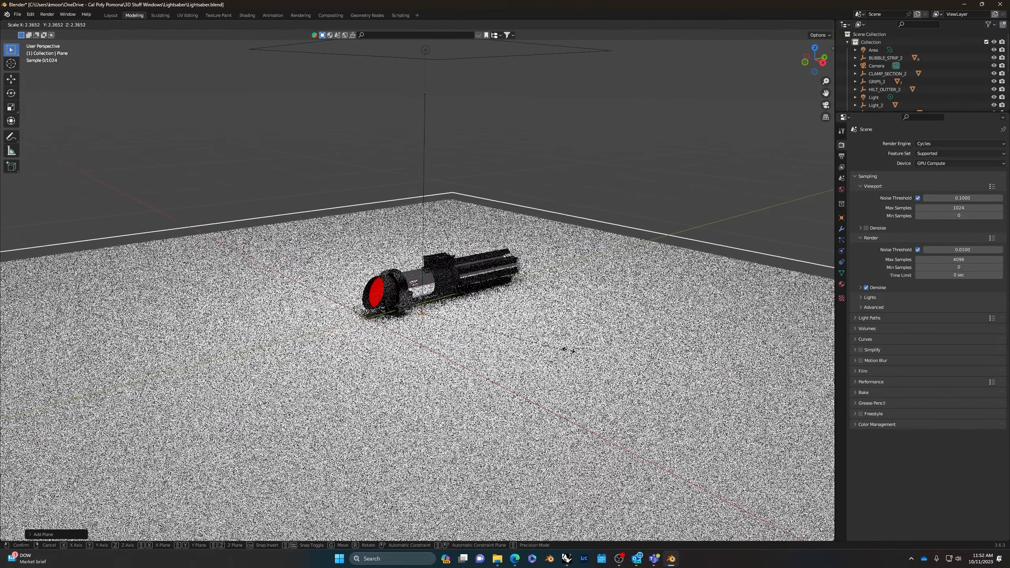
click(715, 339)
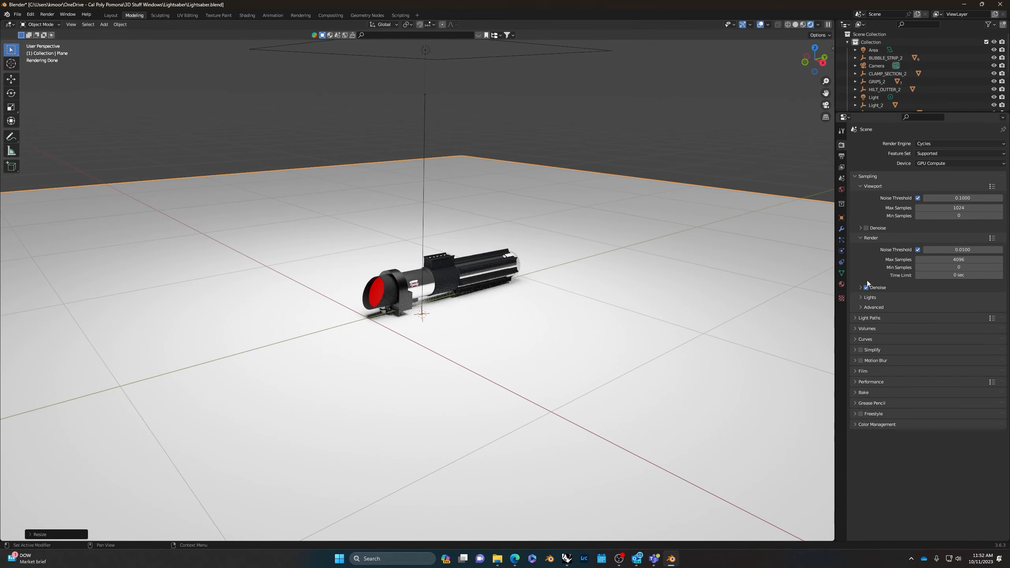
Step: Give the floor plane a new reflective material with roughness 0 and metallic about 0.953
click(842, 284)
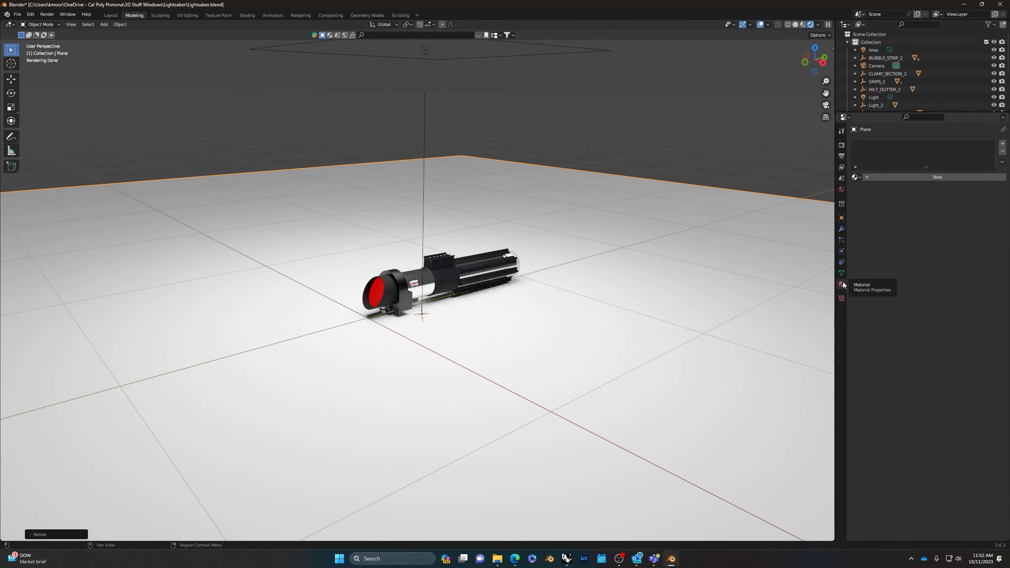
click(890, 176)
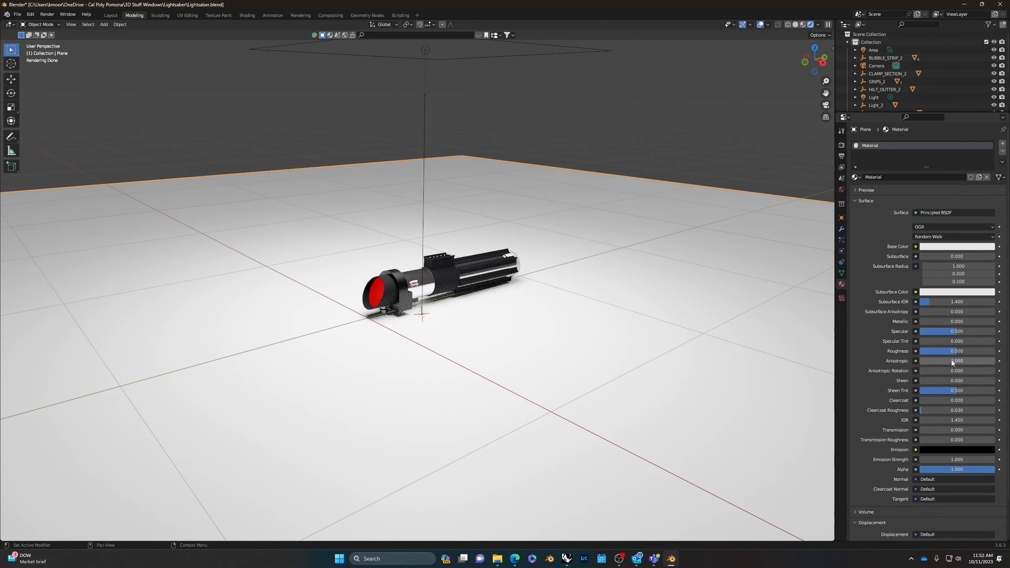
drag(954, 351, 991, 321)
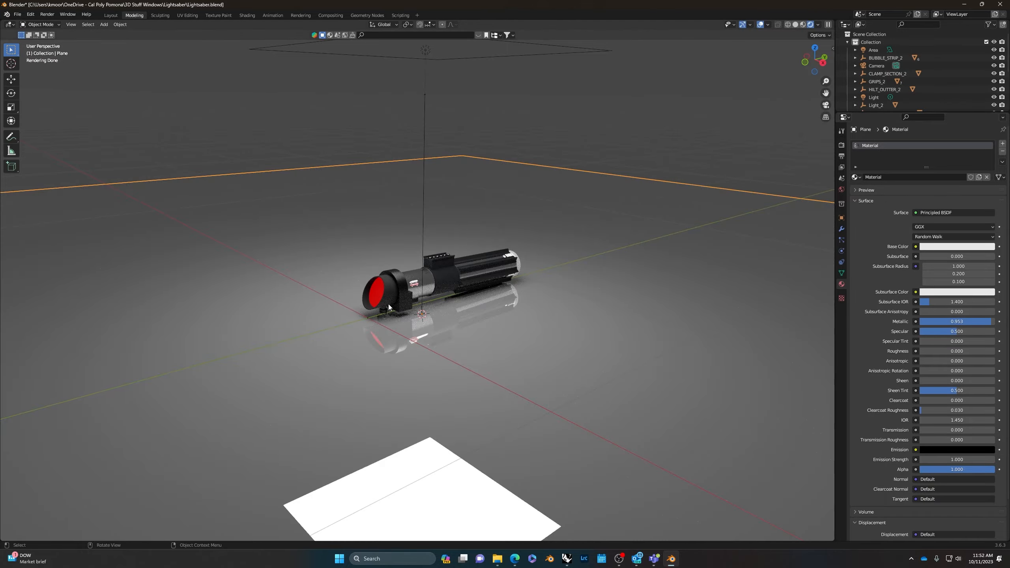
Step: Raise the floor plane about 0.0098' along the Z axis so it meets the underside of the lightsaber
scroll(416, 285, up, 5)
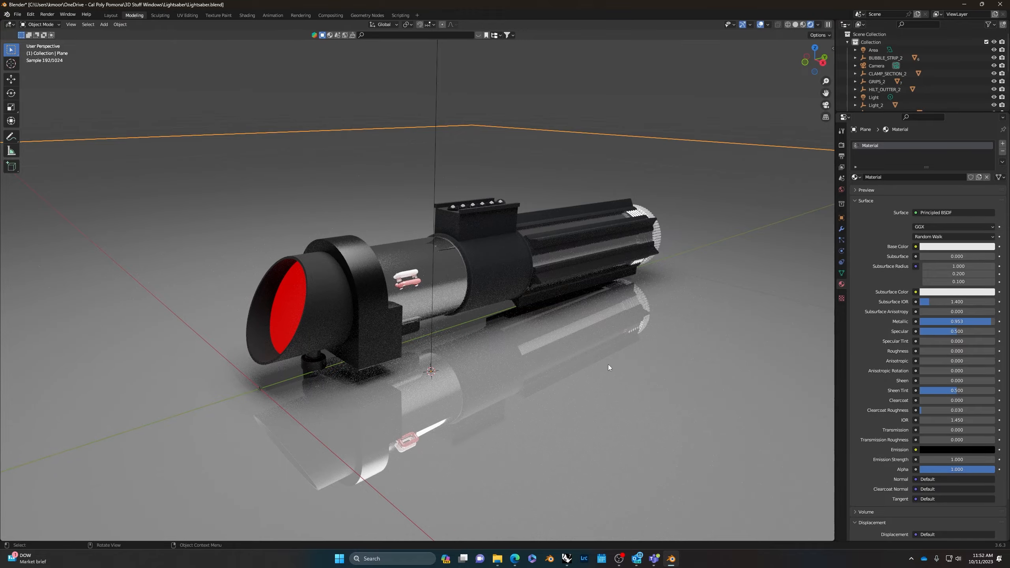
middle_drag(609, 365, 503, 380)
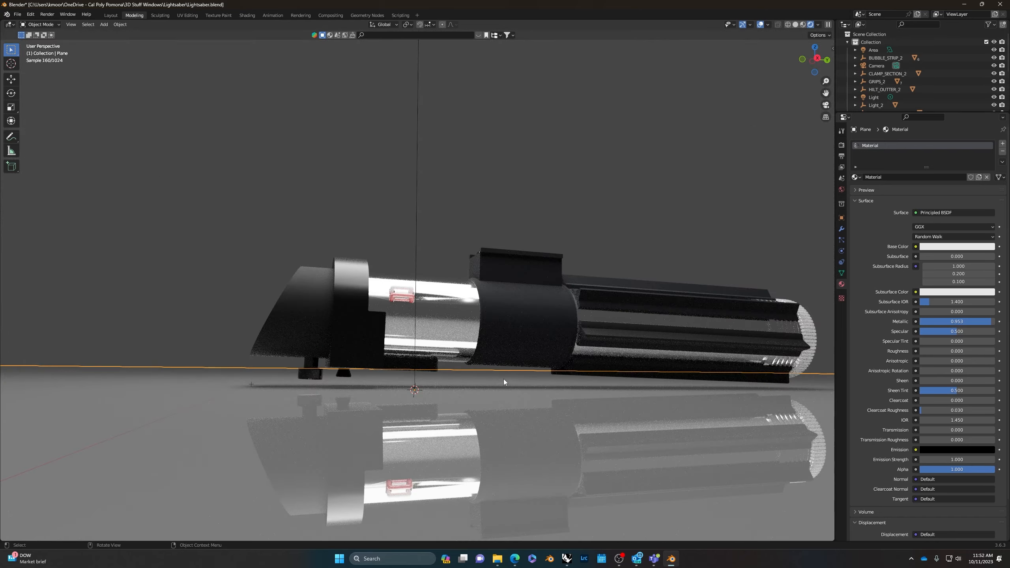
key(g)
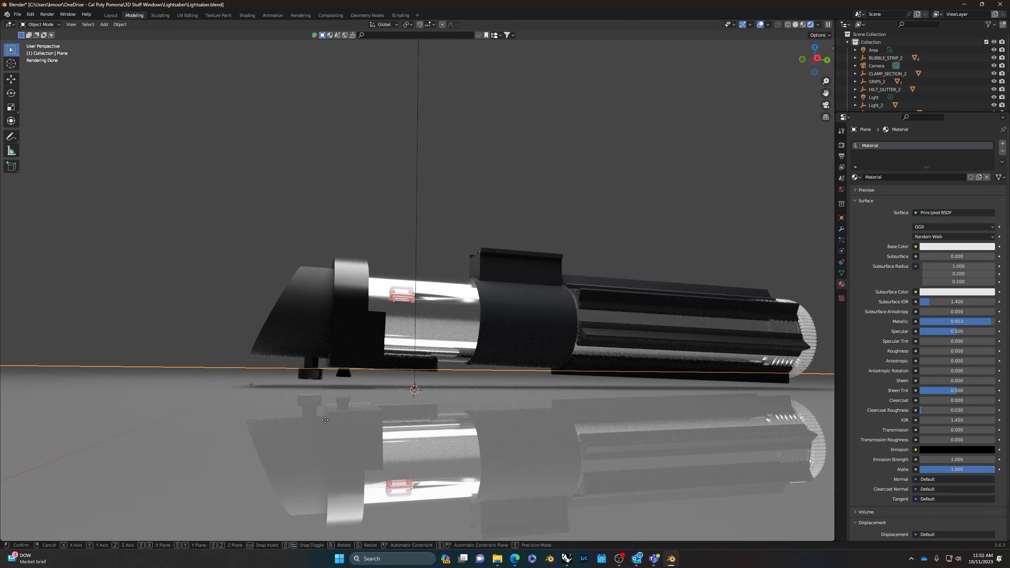
key(z)
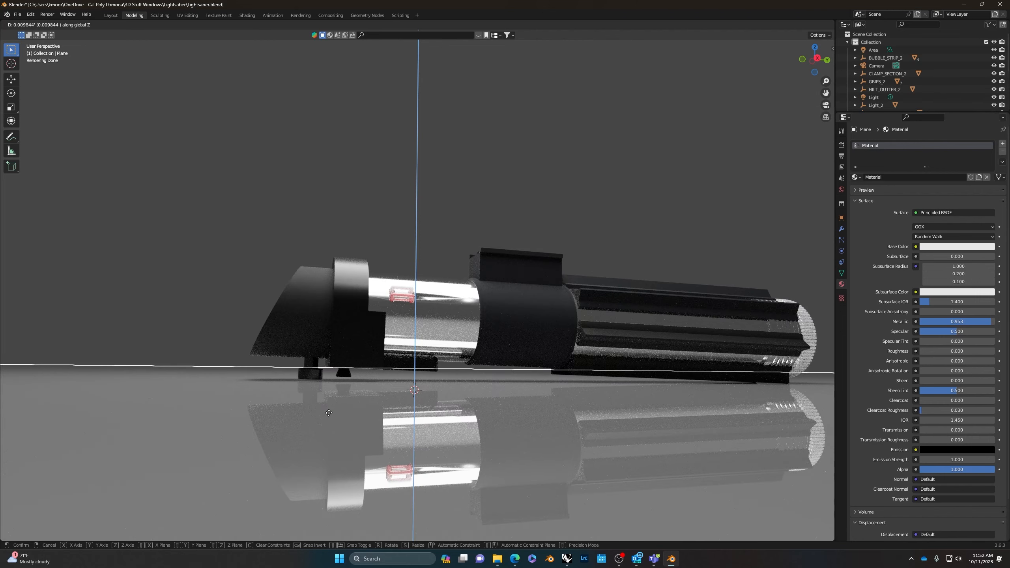
click(329, 412)
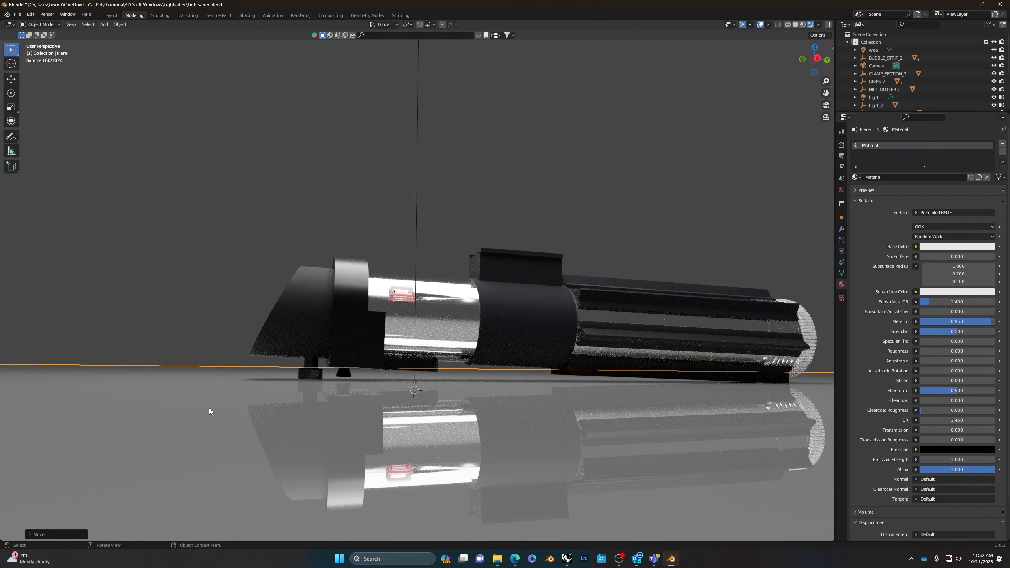
middle_drag(210, 408, 210, 215)
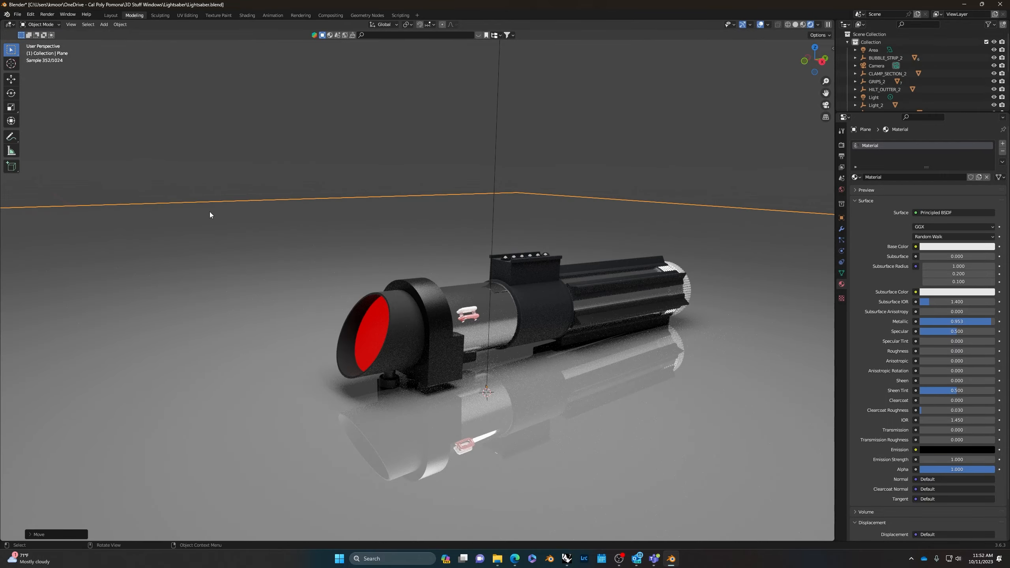
Step: Import Packaging.fbx from the Lightsaber folder into the scene
click(17, 14)
mouse_move(39, 121)
click(119, 207)
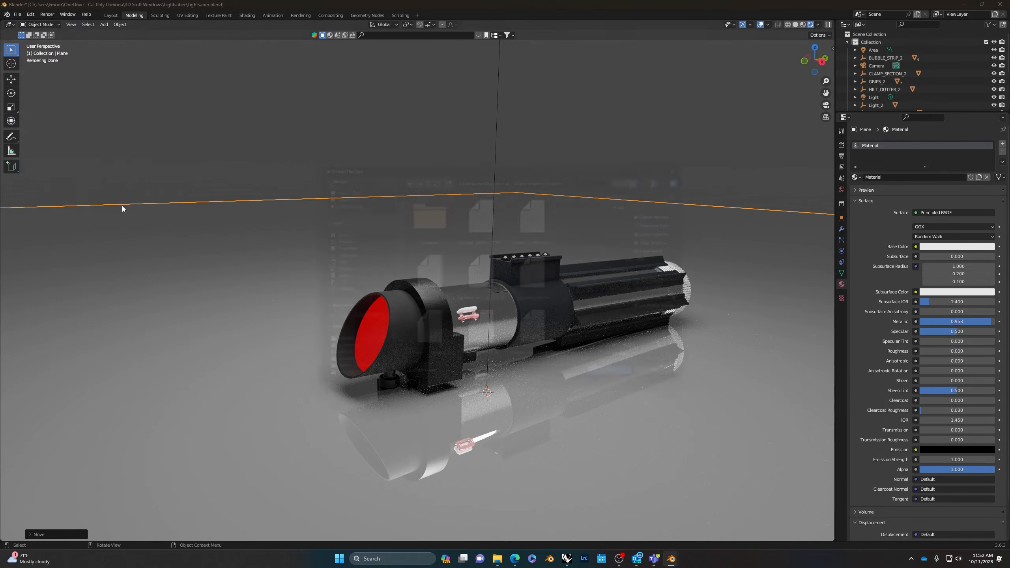
scroll(461, 299, down, 3)
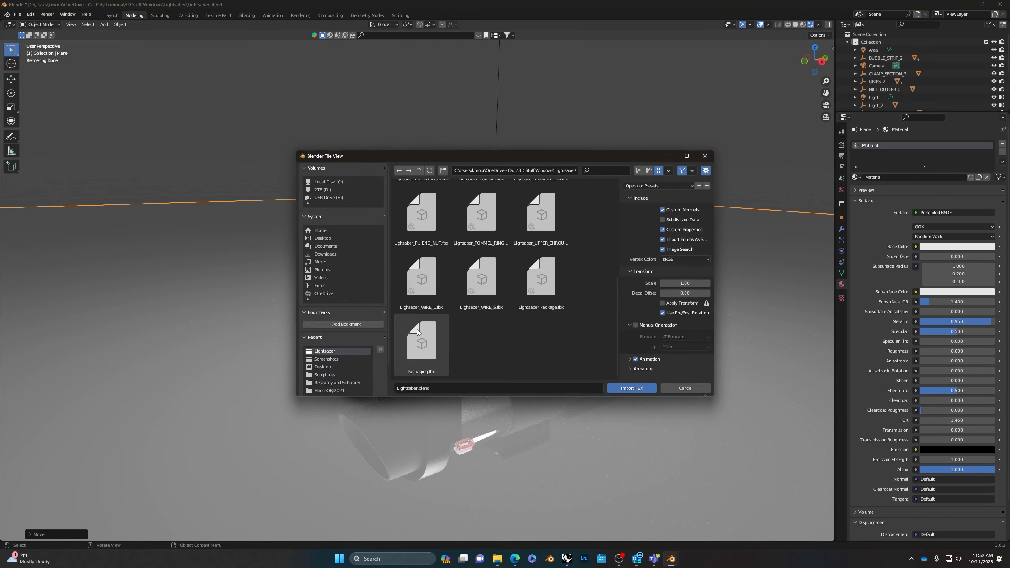
click(421, 343)
click(632, 388)
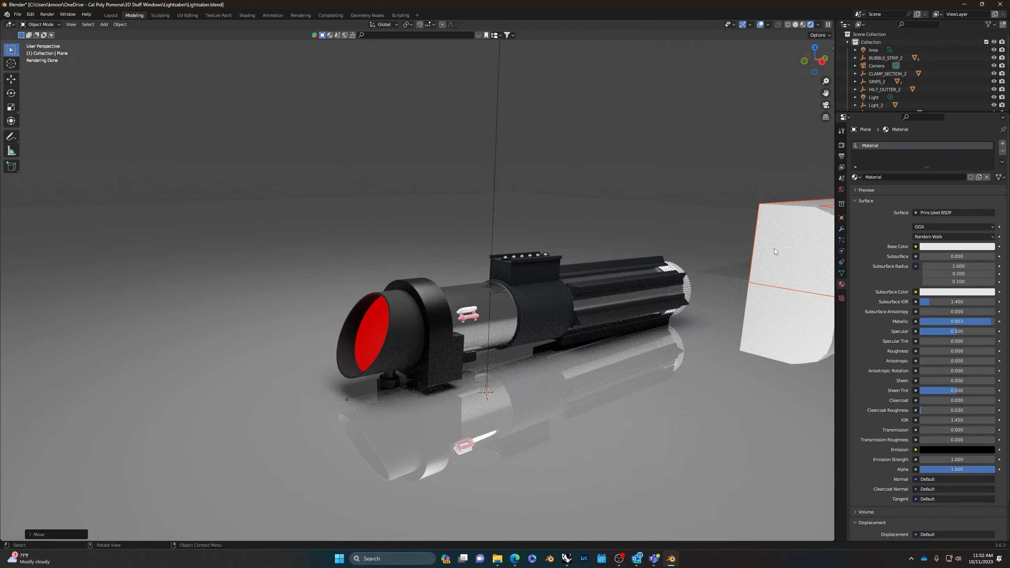
Step: Move the imported packaging along the Y axis beside the lightsaber, and about -0.385' along X to sit behind it
key(g)
key(z)
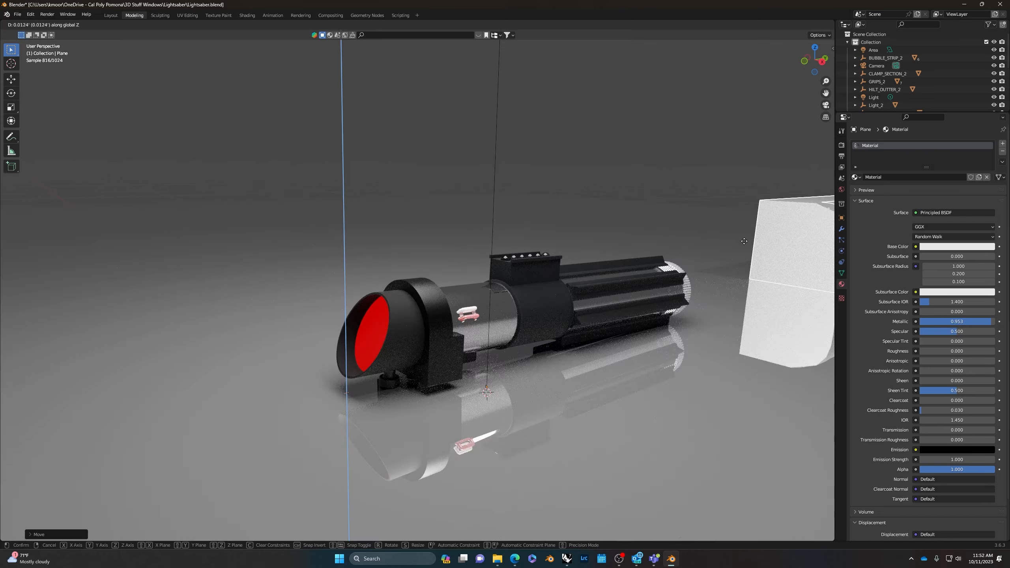
key(y)
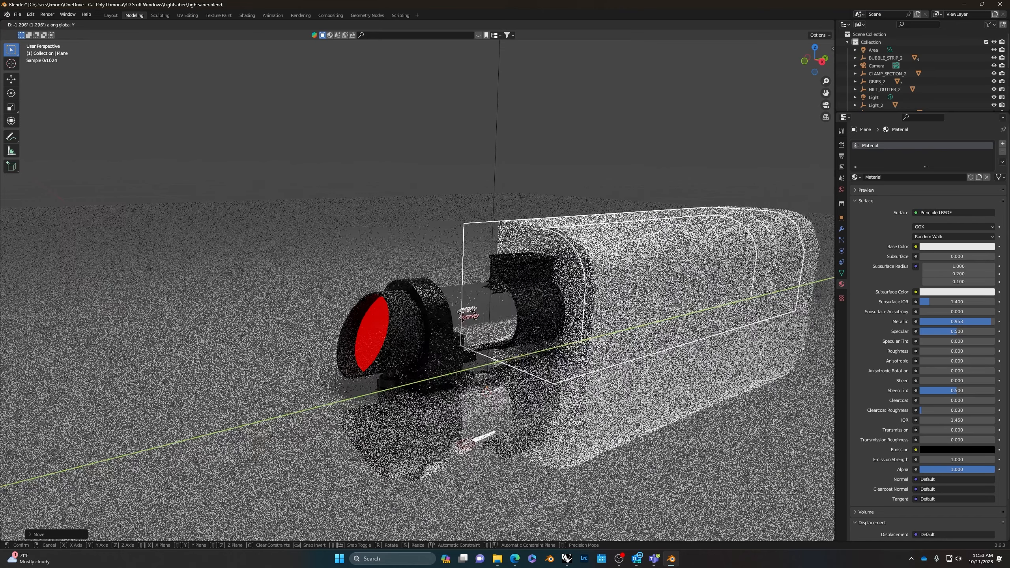
click(452, 538)
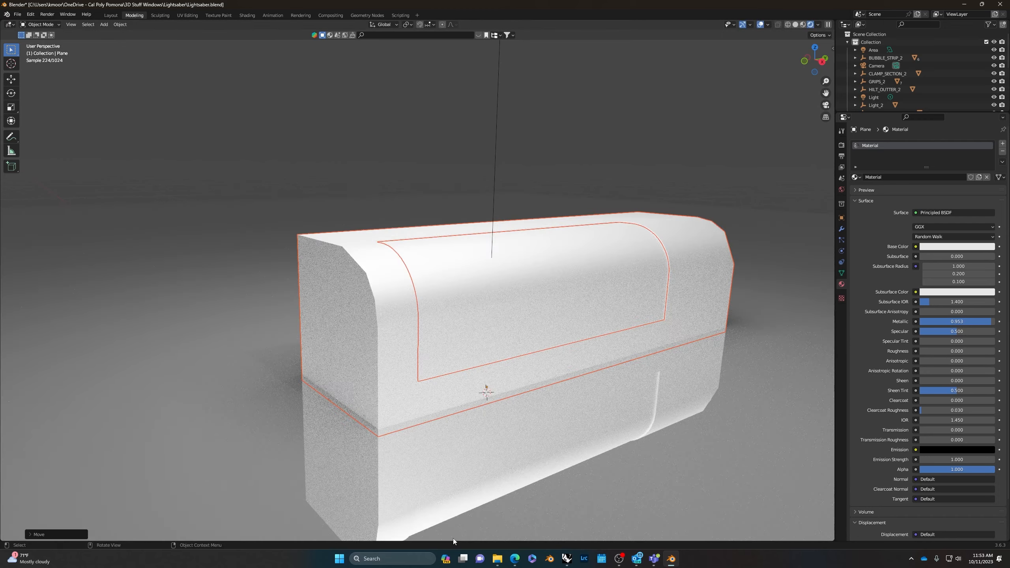
key(g)
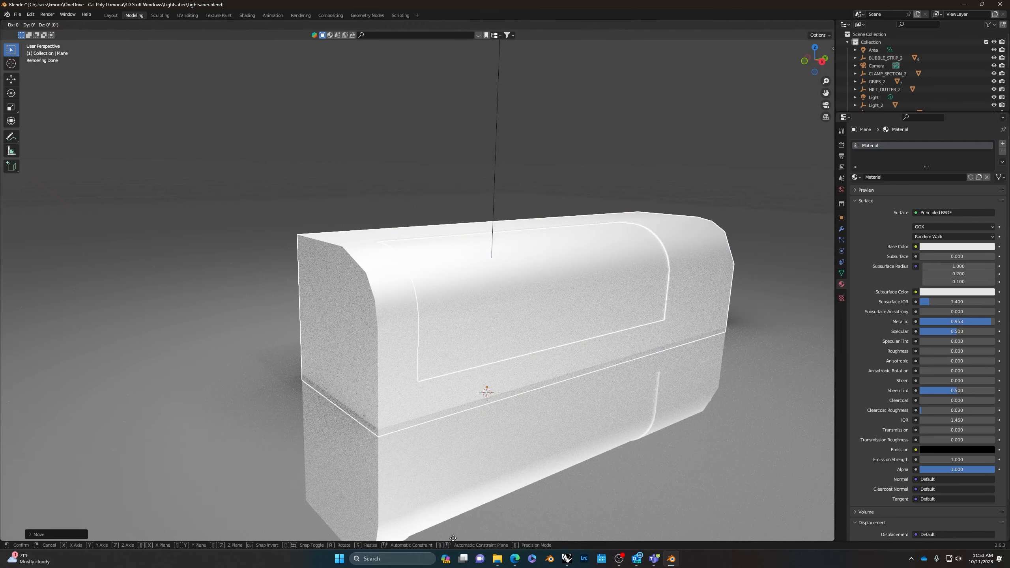
key(x)
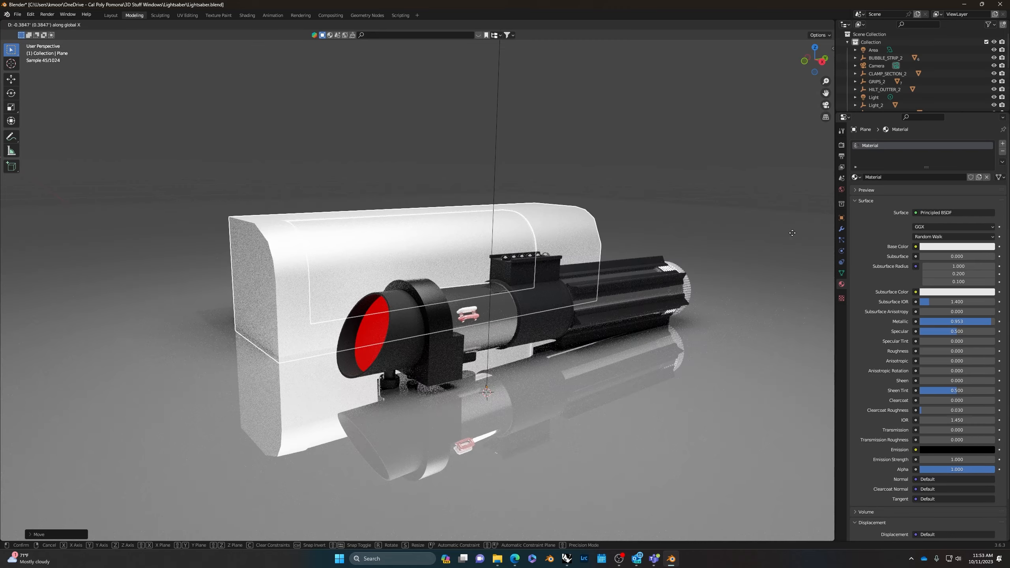
click(795, 234)
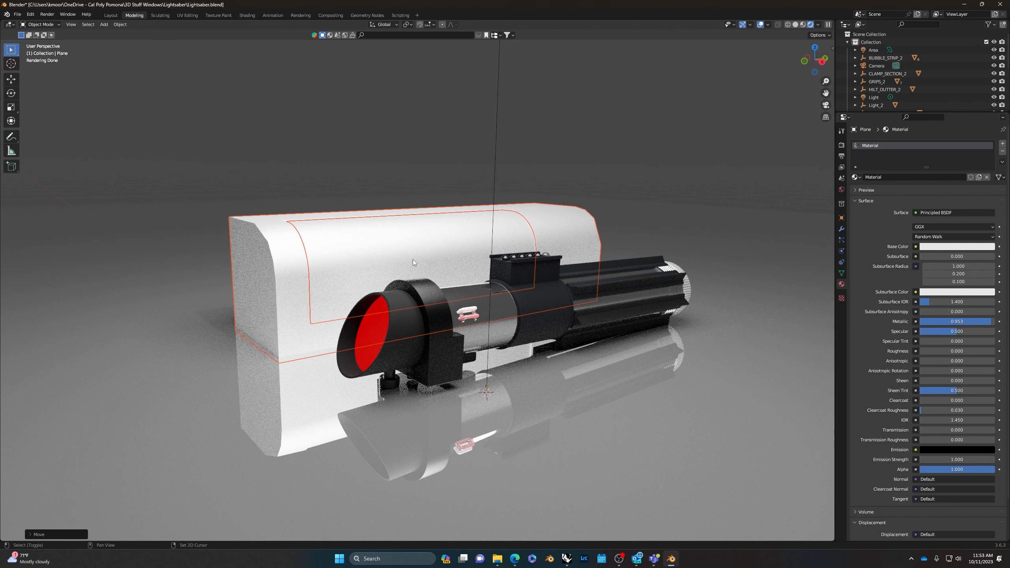
Step: Hide everything except the packaging and display the viewport in wireframe
key(a)
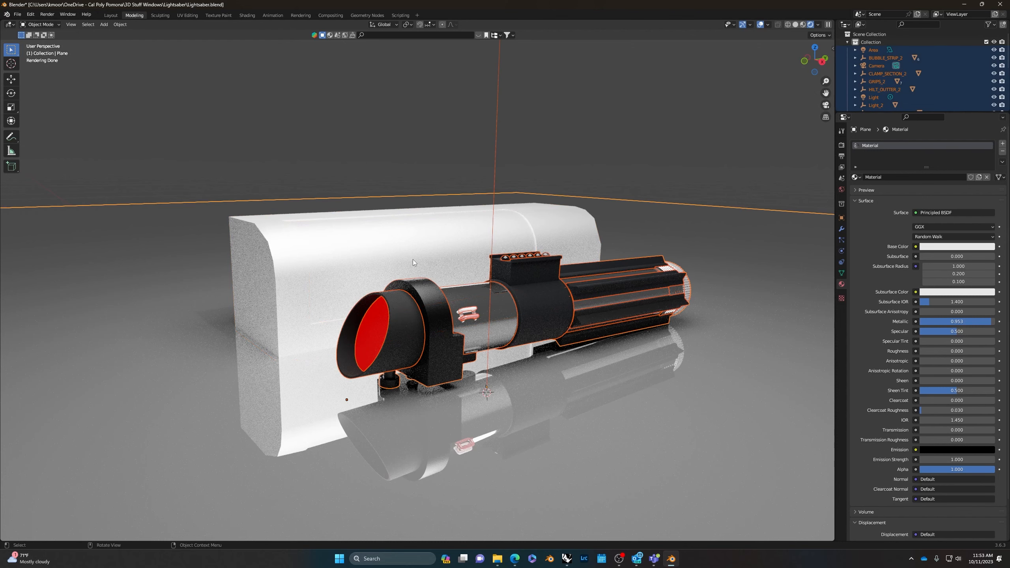
key(h)
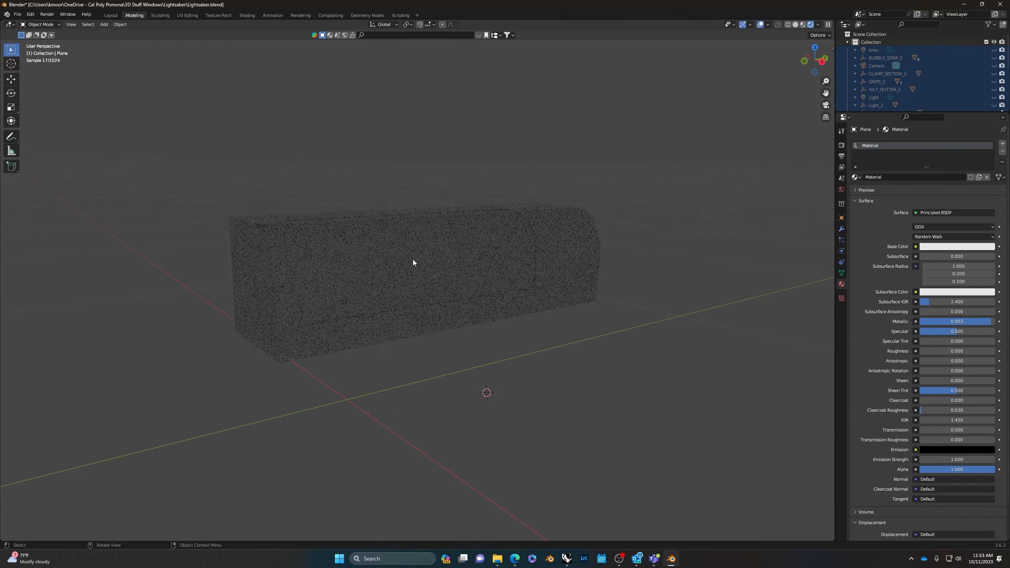
scroll(462, 282, up, 4)
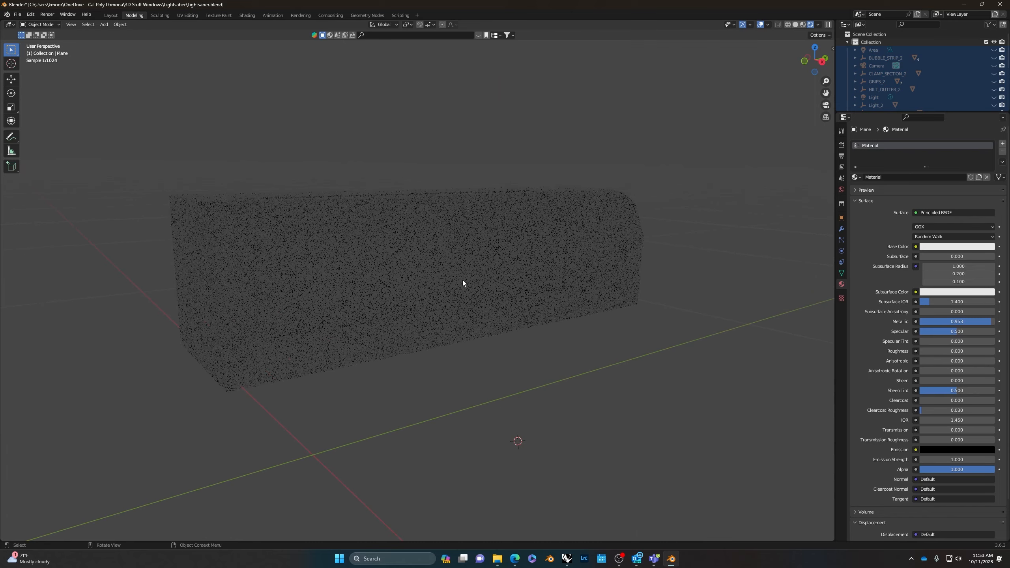
click(787, 25)
middle_drag(276, 225, 718, 283)
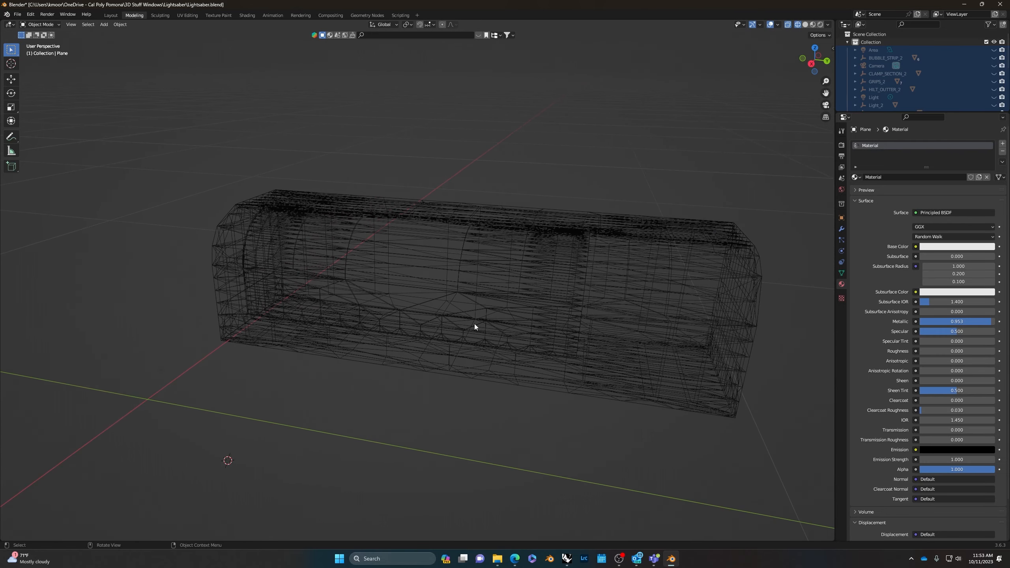
Step: Merge the outer packaging box's vertices by distance in Edit Mode with Sharp Edges enabled, and return to Object Mode
click(718, 282)
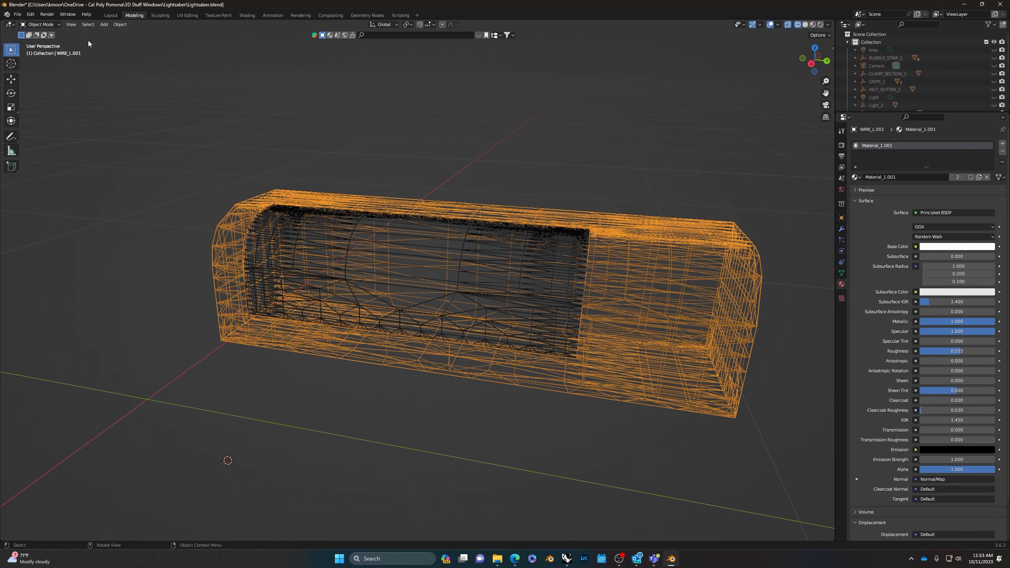
key(Tab)
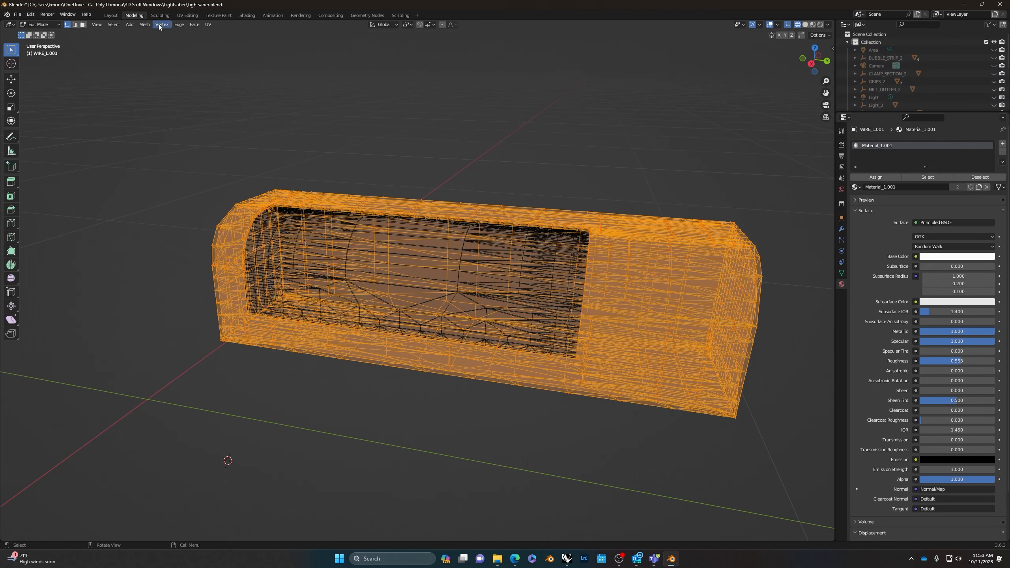
click(144, 24)
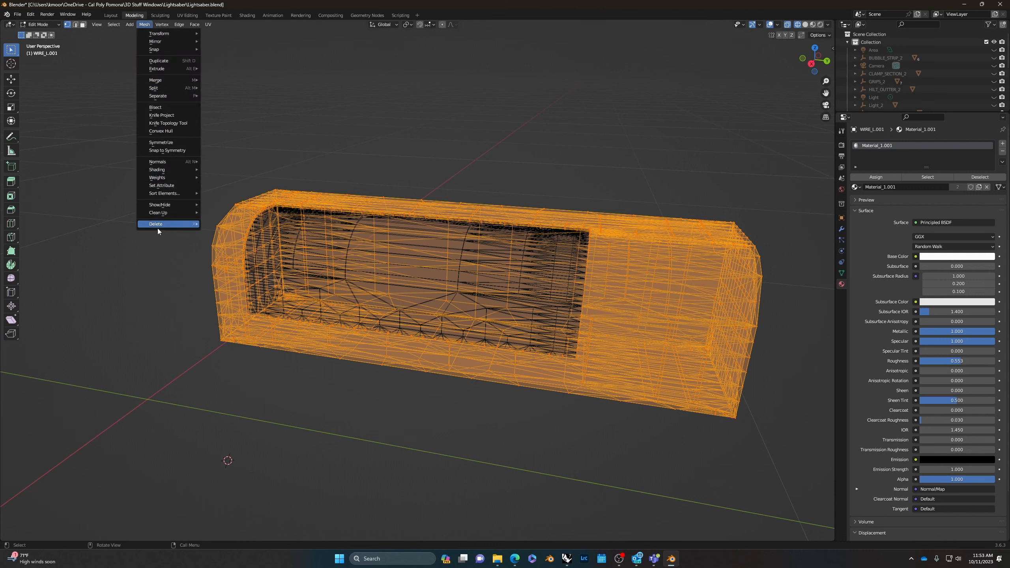
mouse_move(161, 214)
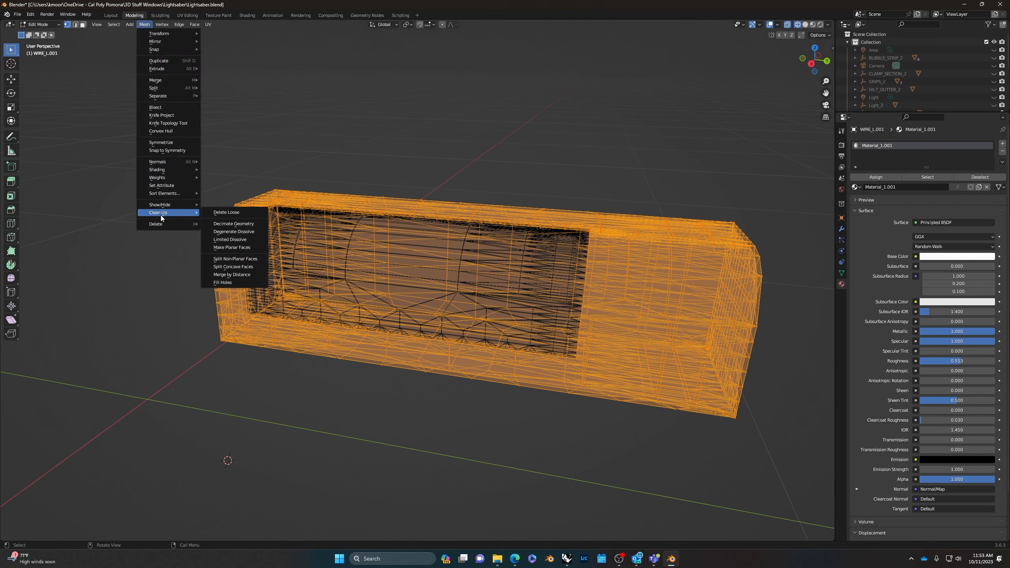
click(241, 275)
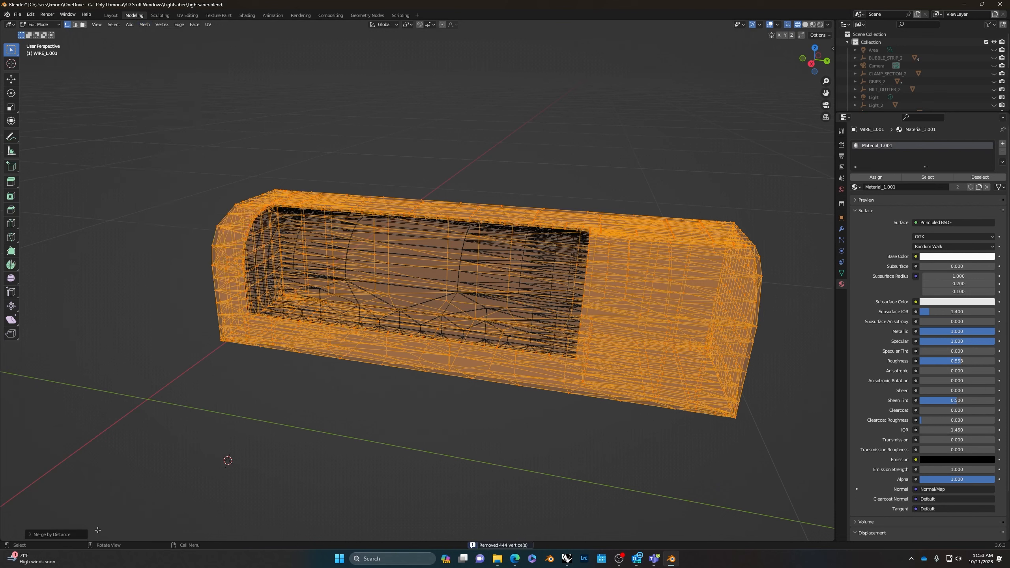
click(59, 534)
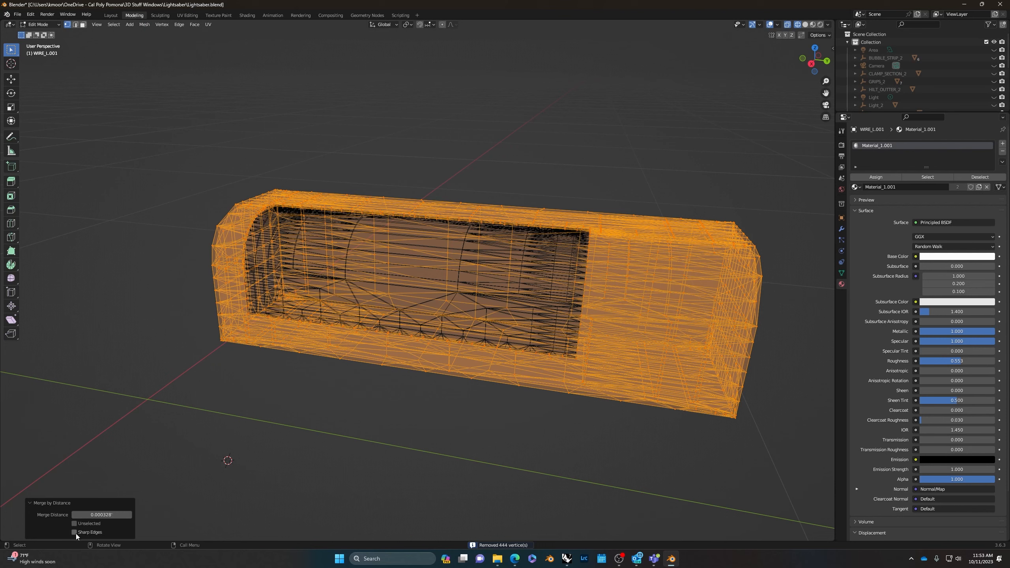
click(74, 533)
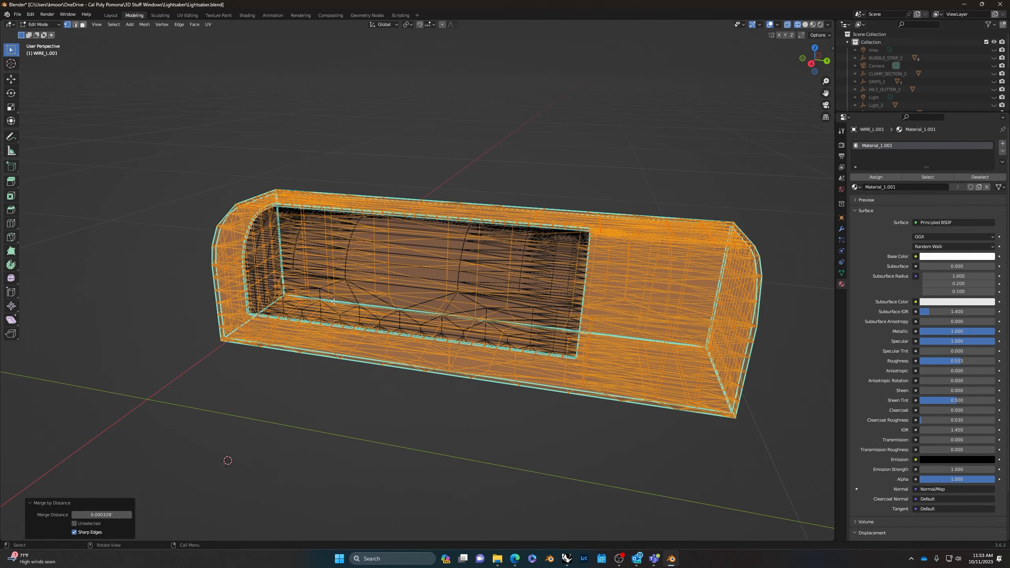
middle_drag(202, 366, 362, 254)
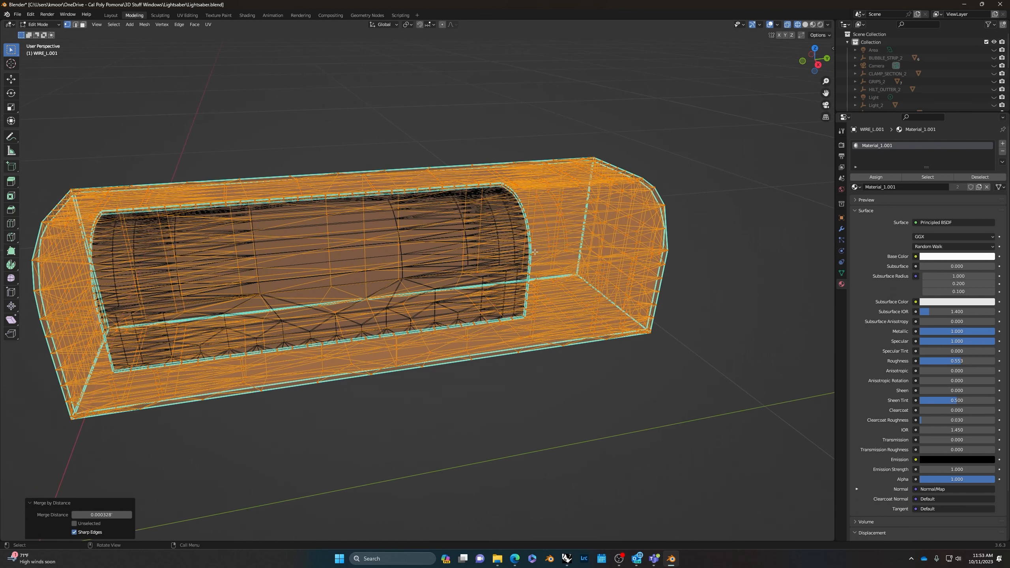
key(Tab)
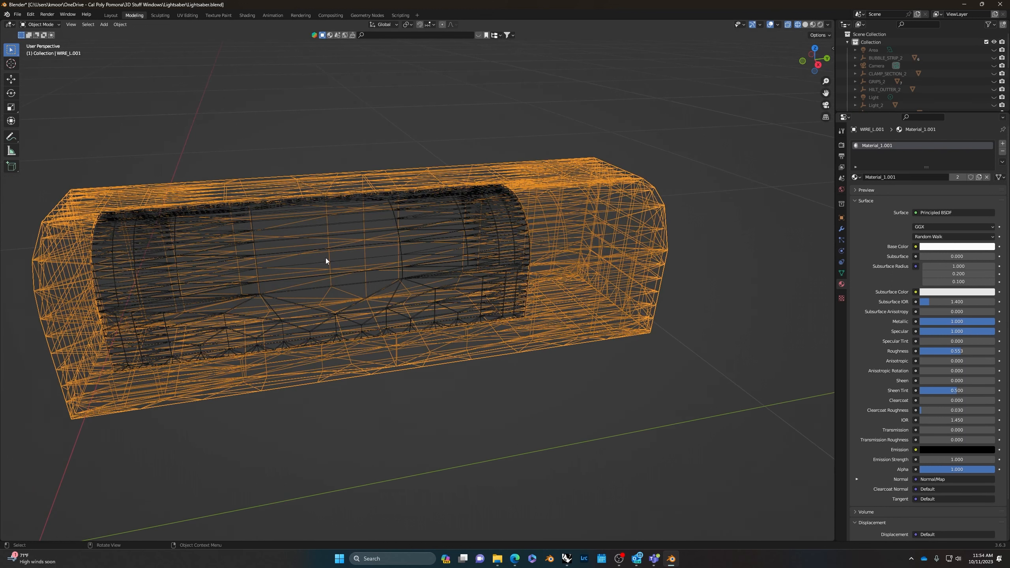
Step: Merge the vertices of the packaging's curved window piece by distance with Sharp Edges enabled, and return to Object Mode
click(341, 226)
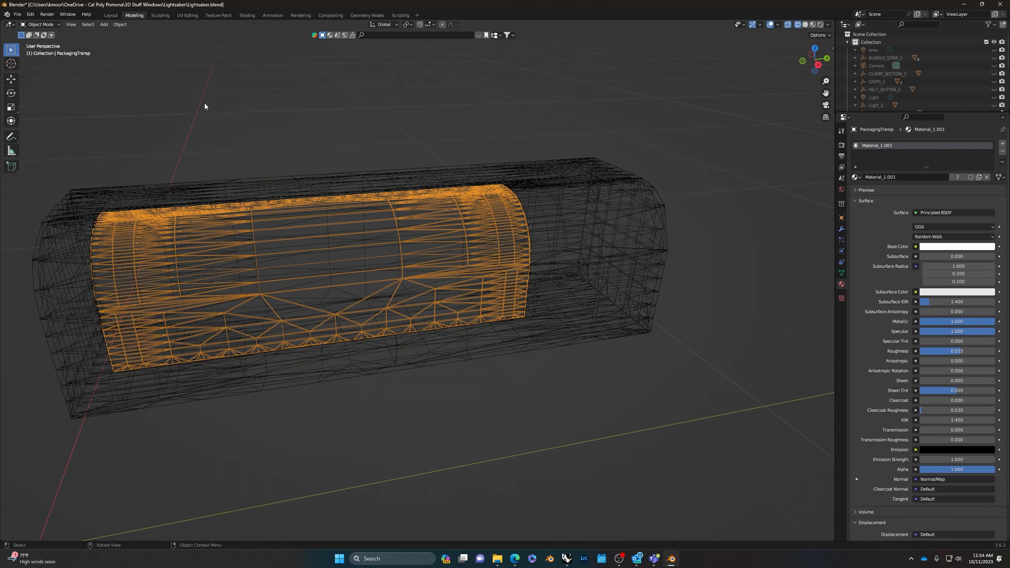
key(Tab)
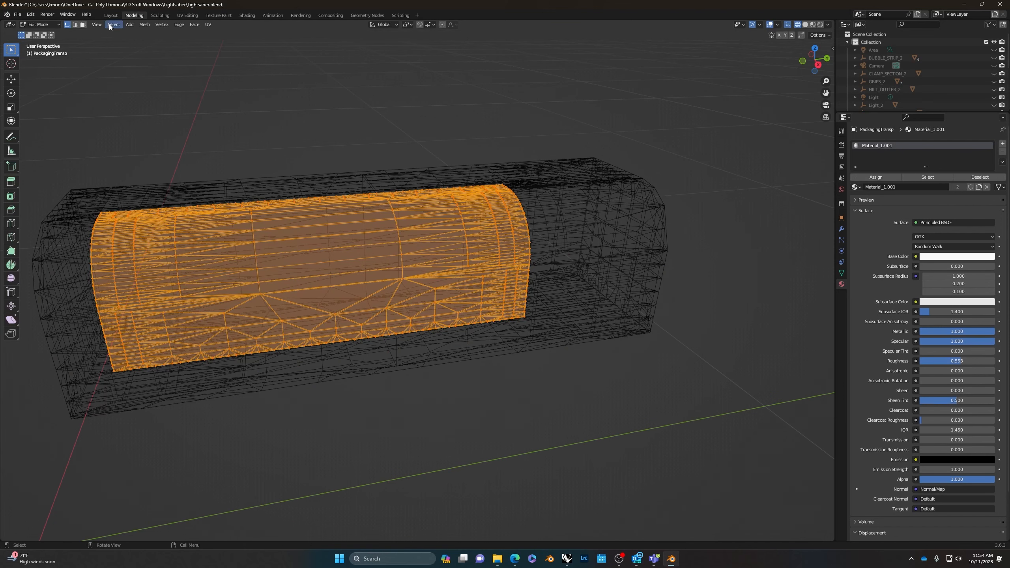
click(144, 25)
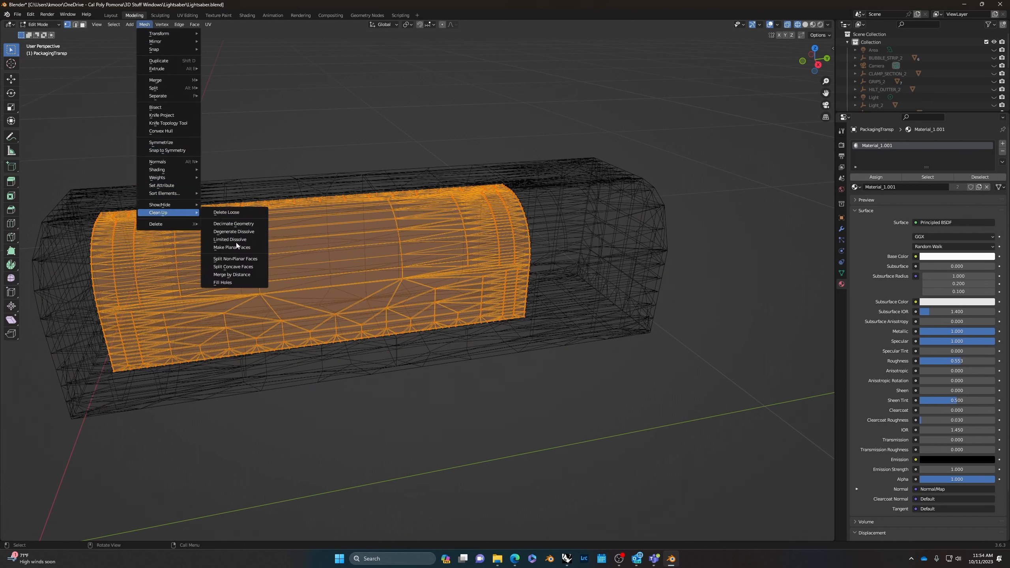
click(232, 275)
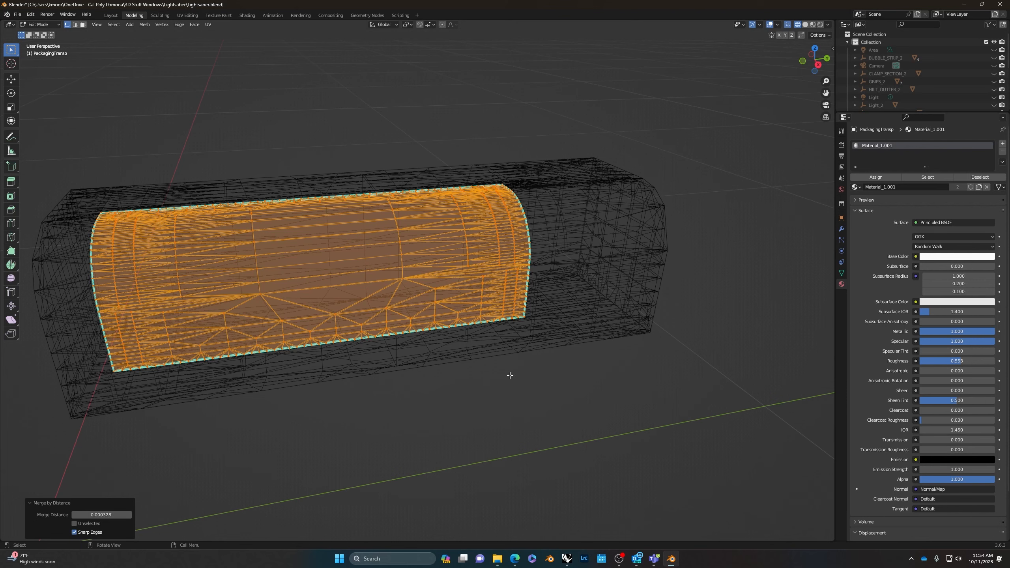
key(Tab)
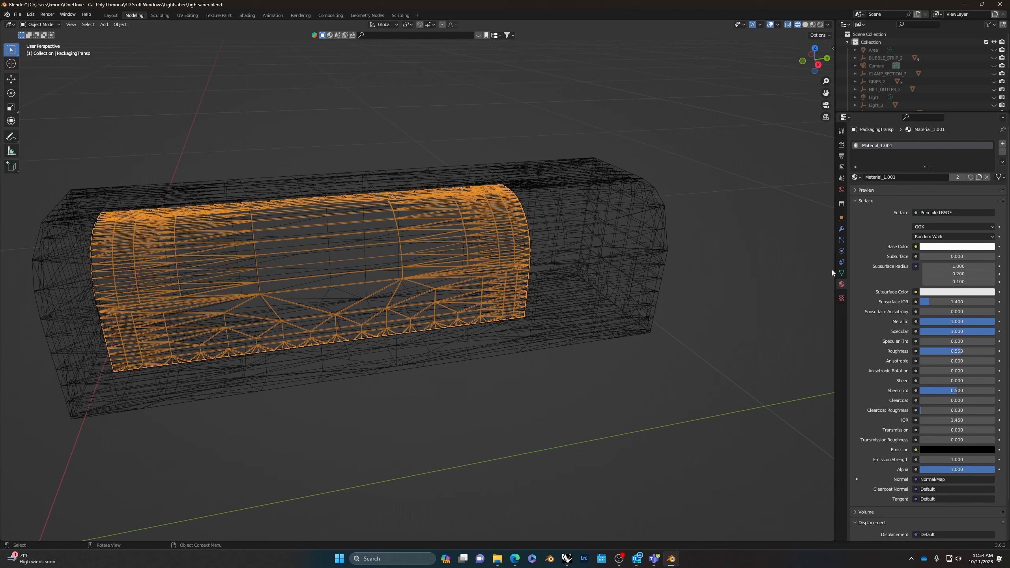
Step: Add a Planar Decimate modifier to the packaging's curved window piece and apply it
click(841, 229)
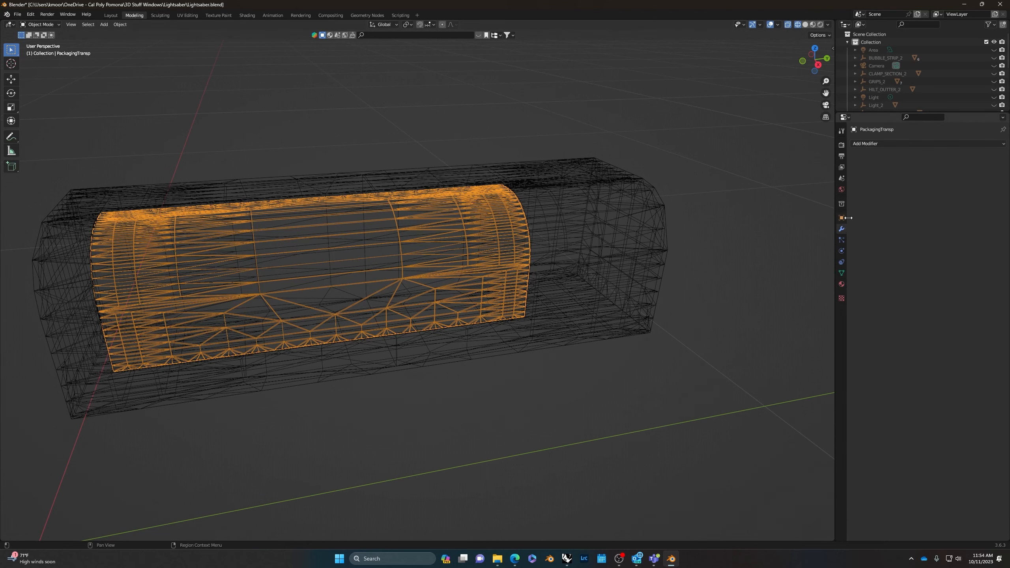
click(888, 146)
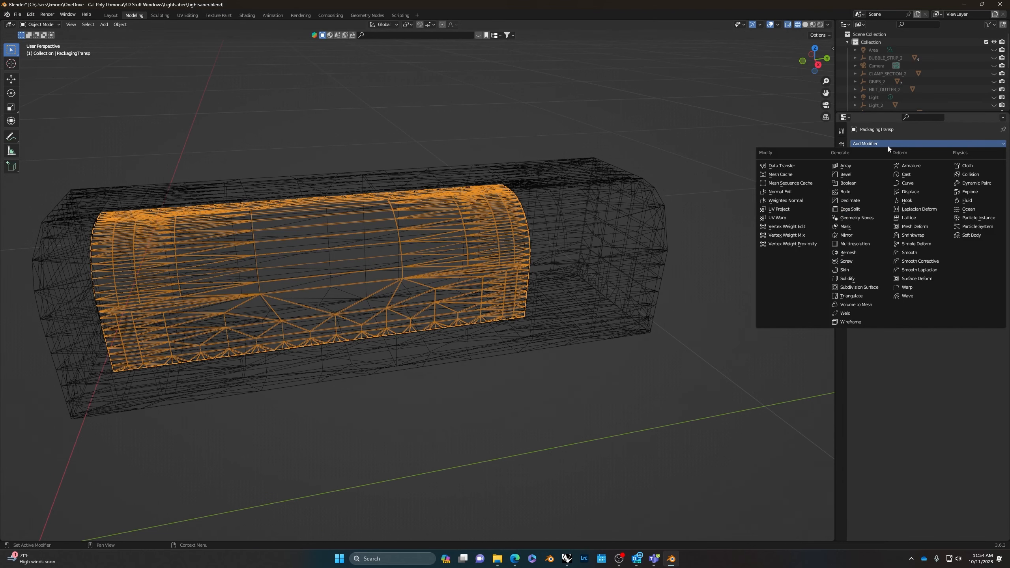
click(853, 202)
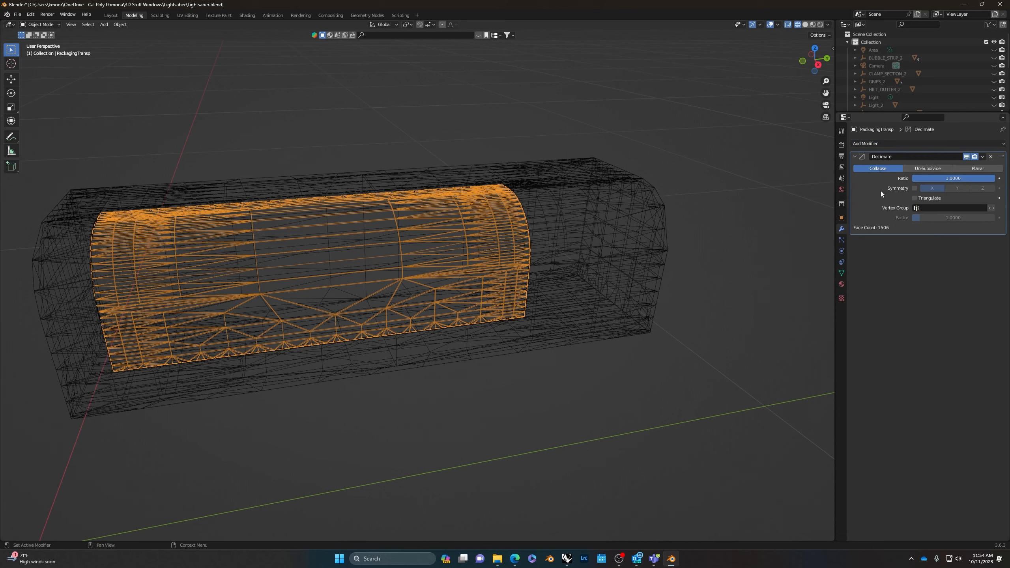
click(976, 168)
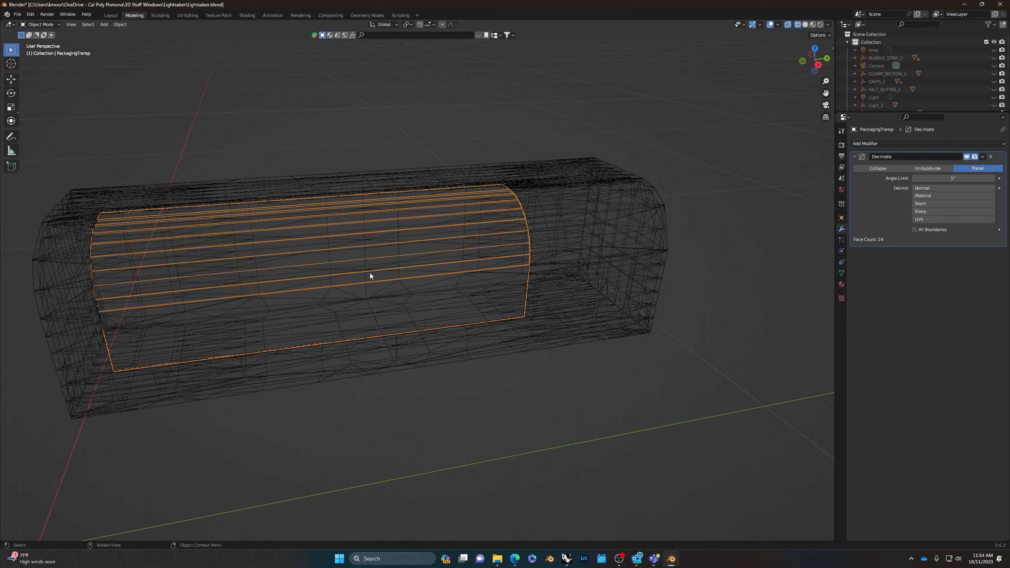
click(983, 156)
click(965, 166)
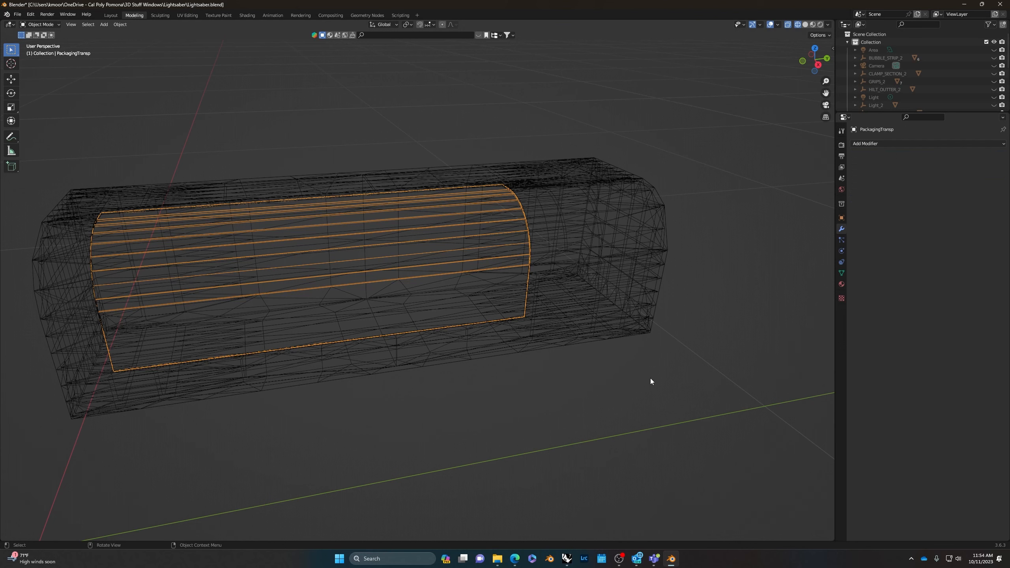
Step: Add a Planar Decimate modifier to the outer packaging box and apply it
click(659, 412)
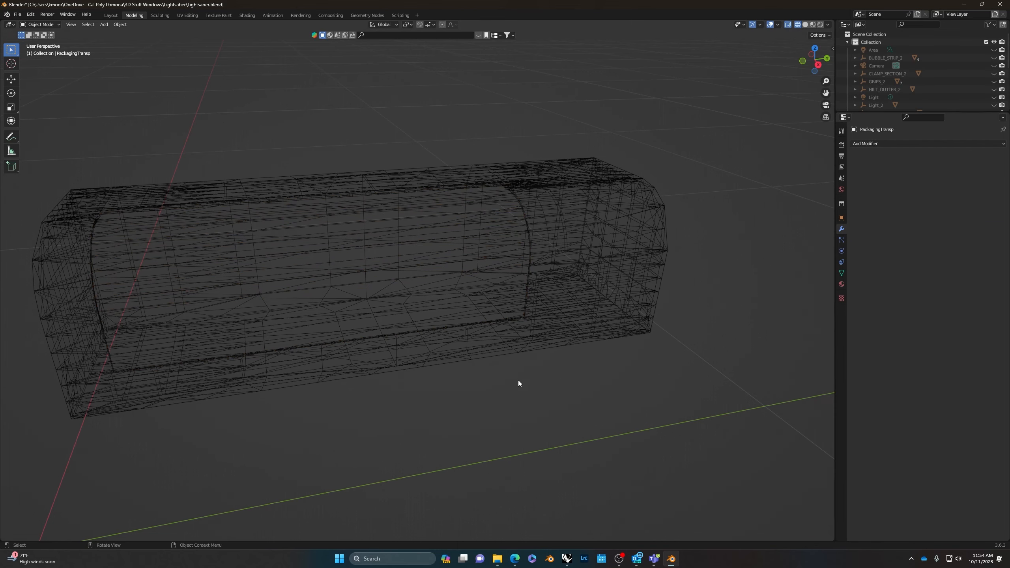
middle_drag(518, 383, 525, 364)
click(589, 303)
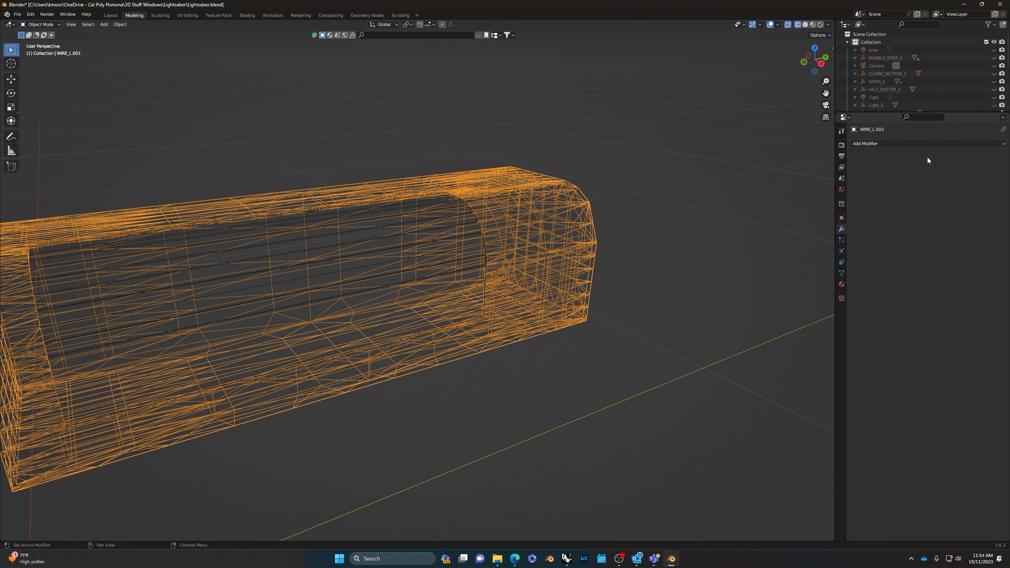
click(939, 143)
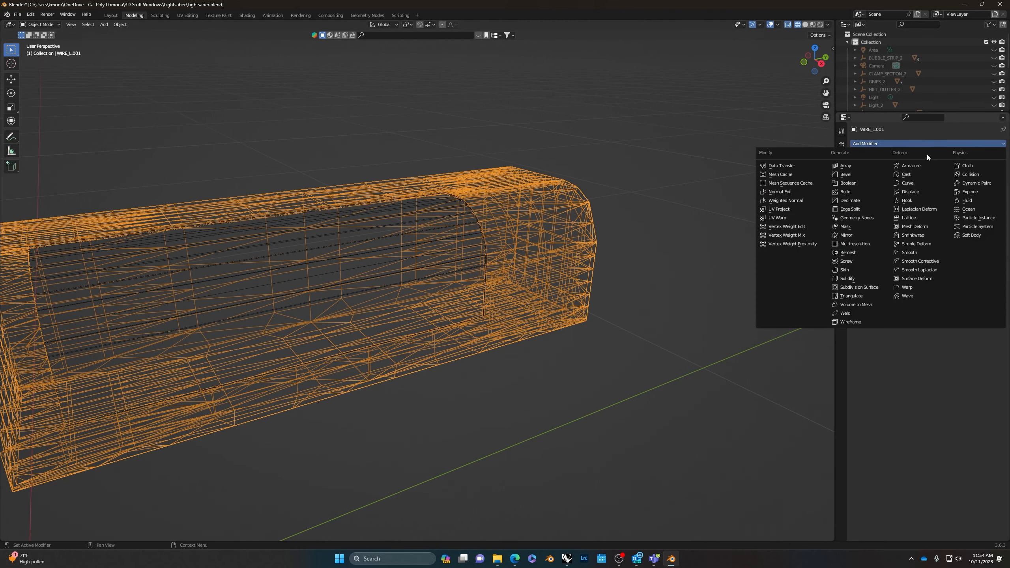
click(845, 198)
click(980, 169)
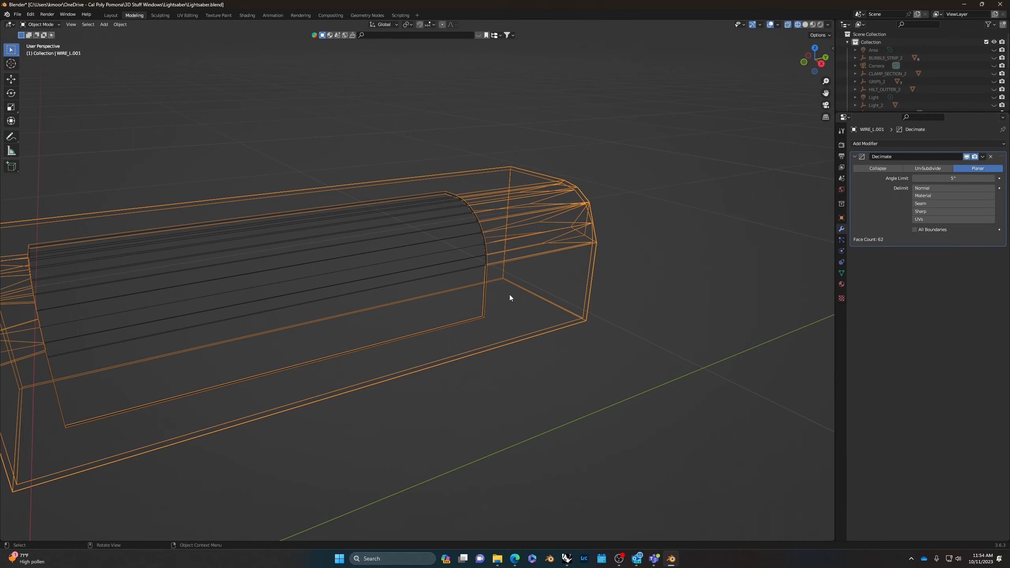
middle_drag(512, 295, 303, 310)
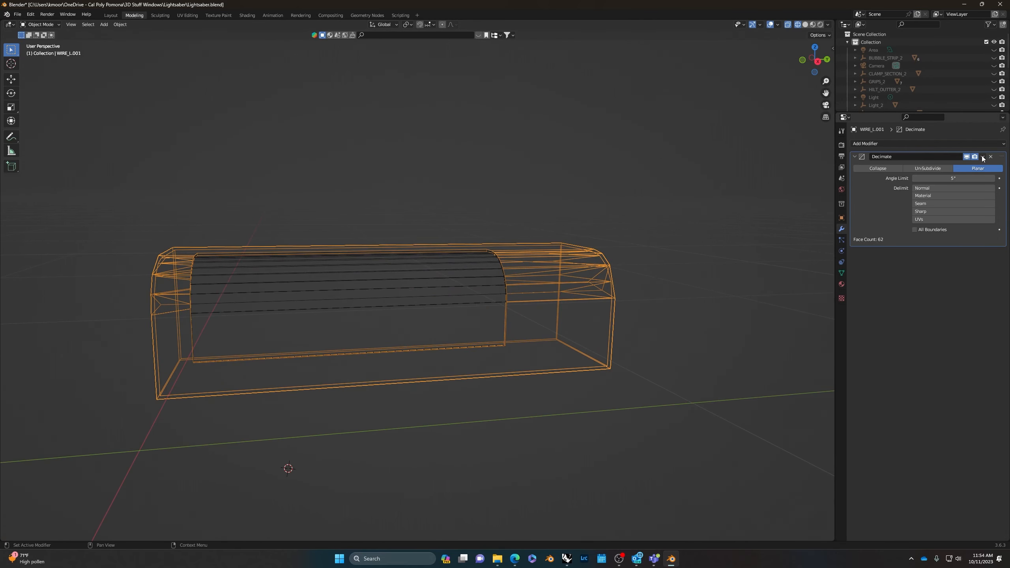
click(982, 157)
click(963, 166)
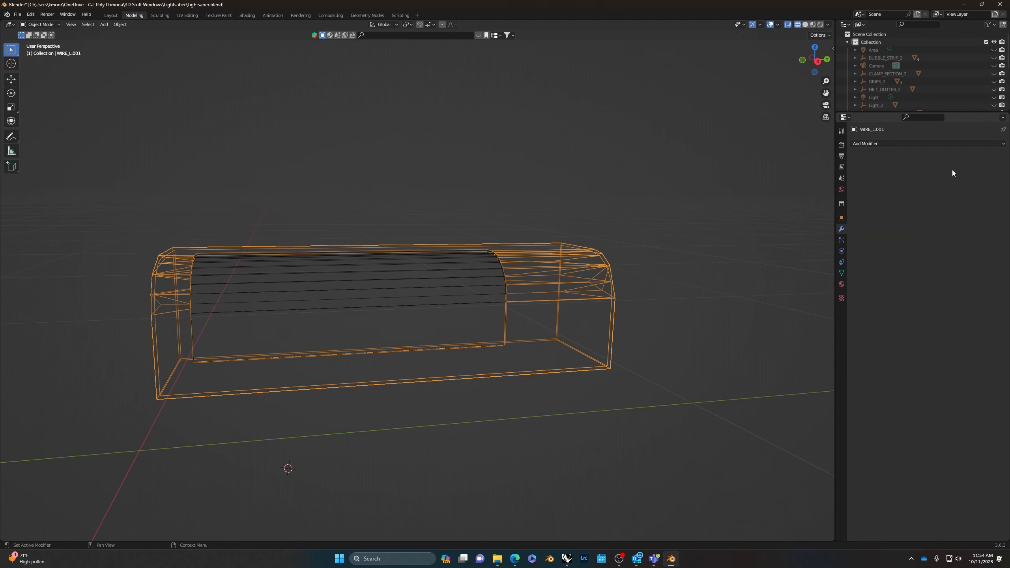
Step: Display the packaging in Material Preview and remove the material slot from its curved window piece
middle_drag(693, 304, 466, 274)
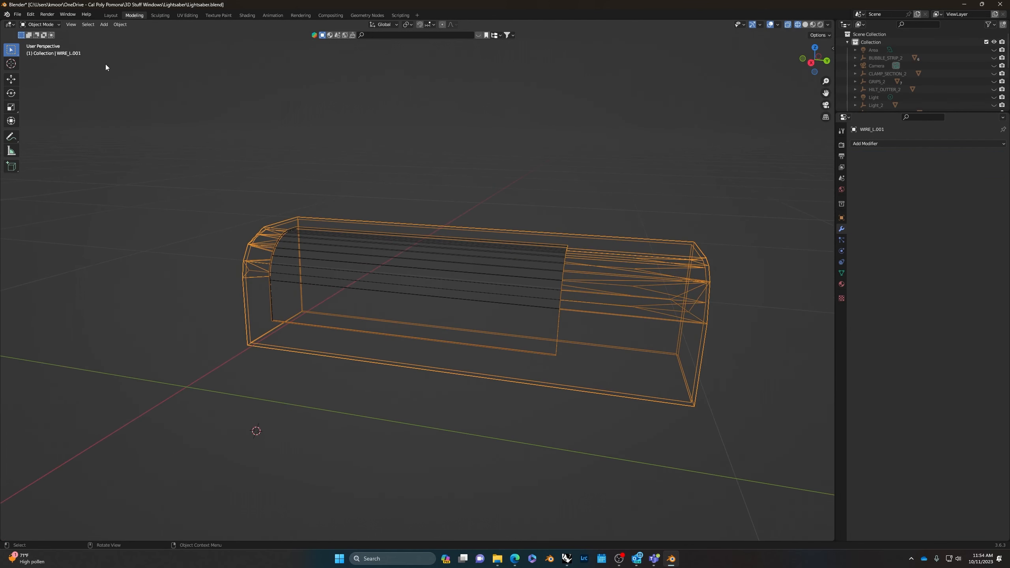
middle_drag(636, 127, 418, 363)
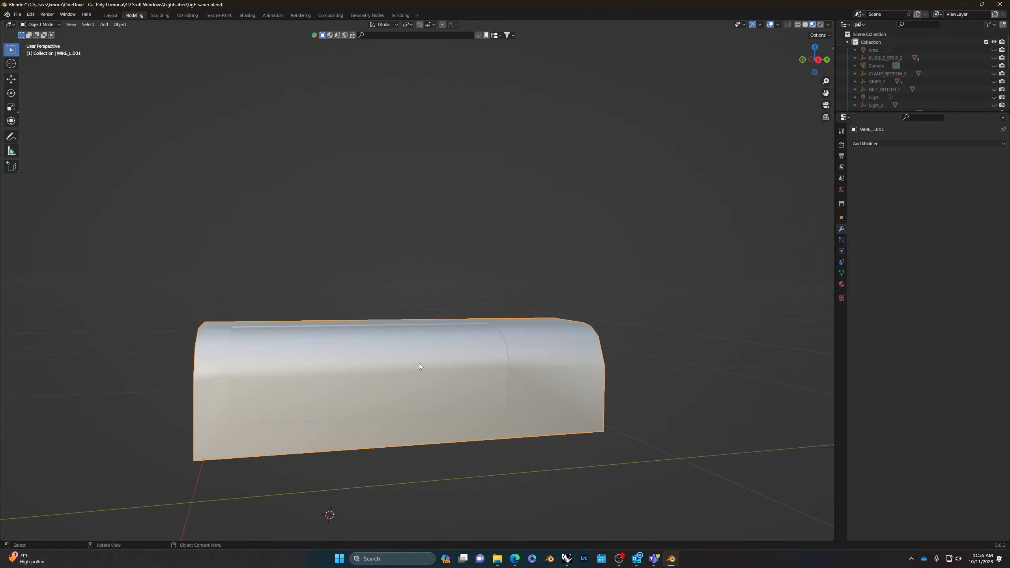
click(368, 372)
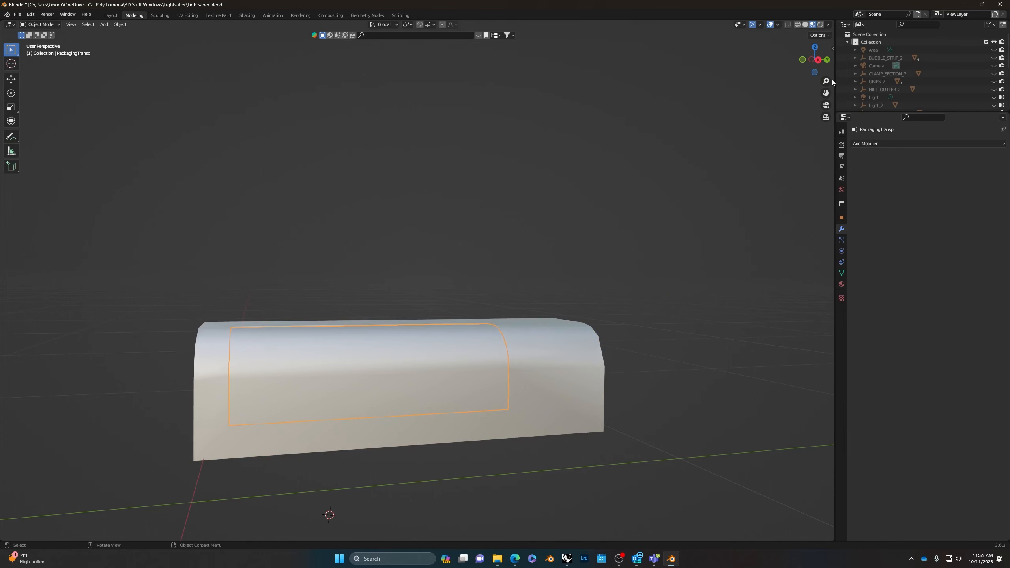
middle_drag(628, 264, 567, 325)
click(422, 360)
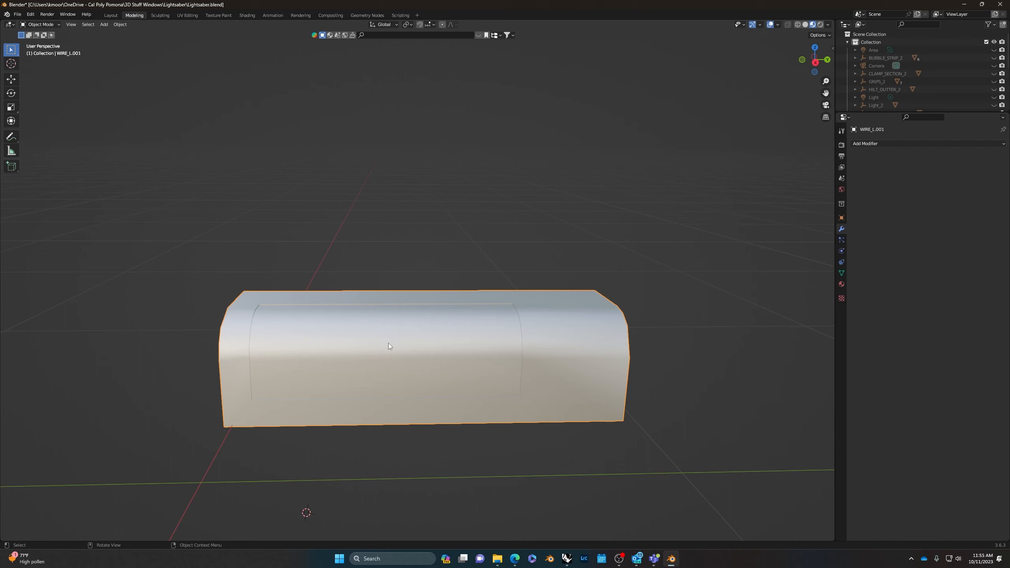
click(424, 347)
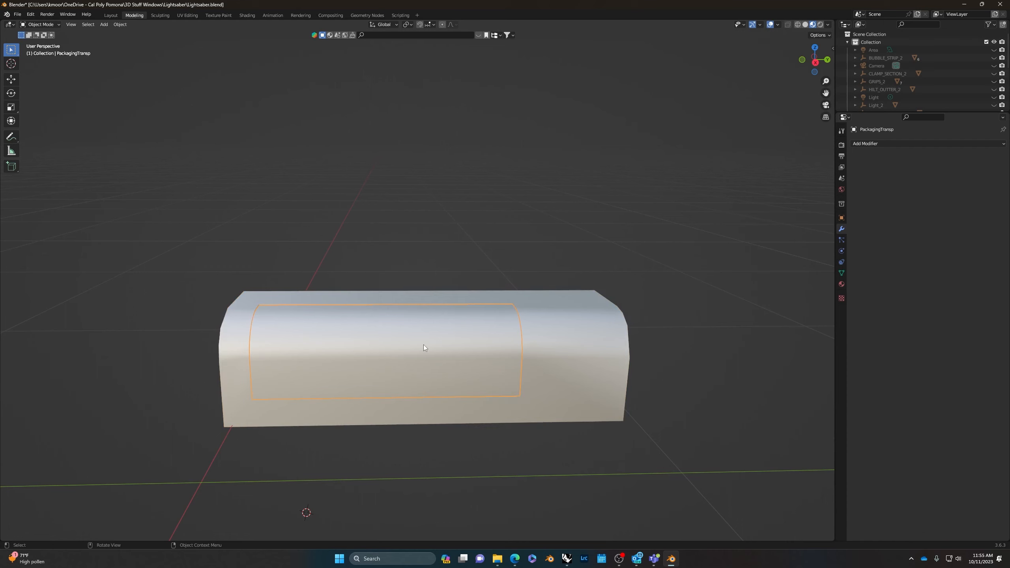
click(841, 283)
click(1002, 151)
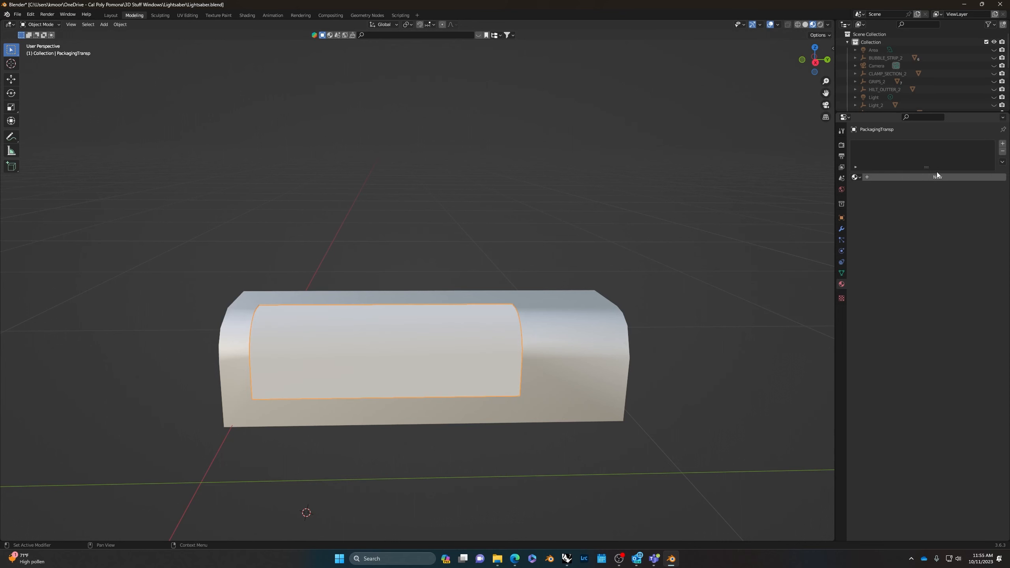
Step: Give the window piece a new material with Transmission Roughness 1.000 and Roughness 0.000
click(938, 176)
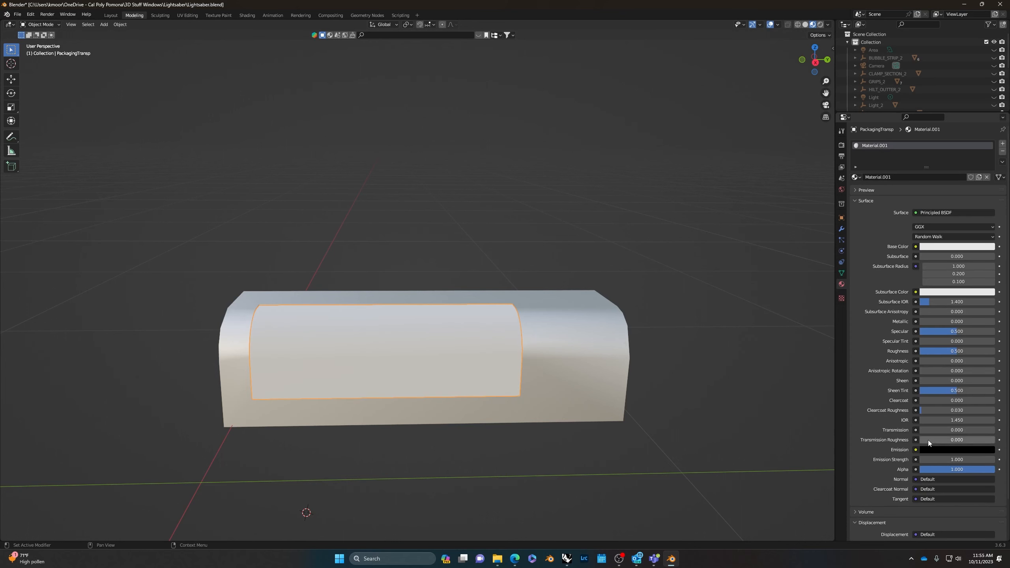
drag(932, 443, 994, 439)
drag(959, 352, 913, 352)
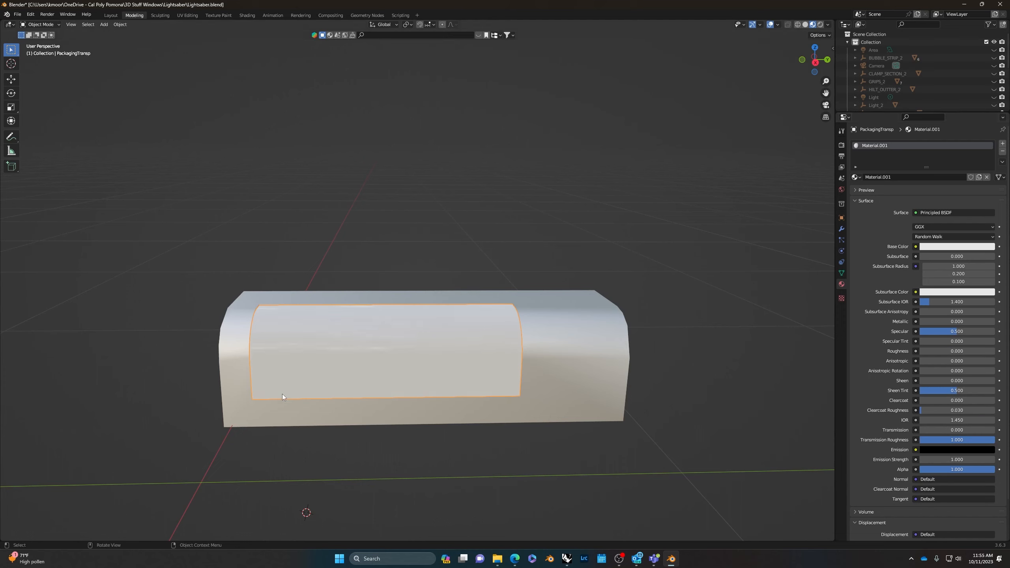
Step: Remove the outer packaging box's material slot and open its UV layout in the UV Editing workspace in Edit Mode
click(567, 356)
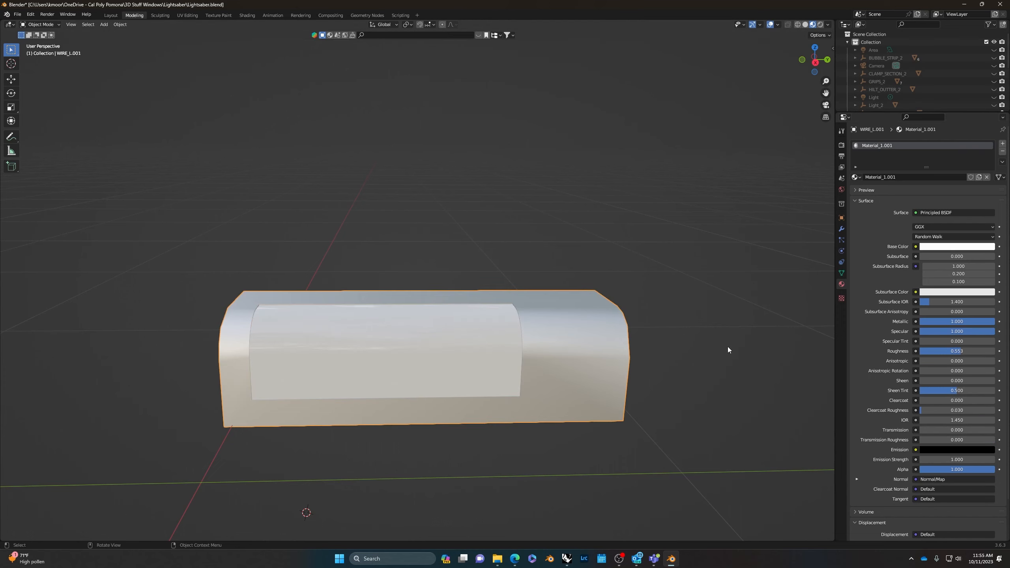
click(1002, 151)
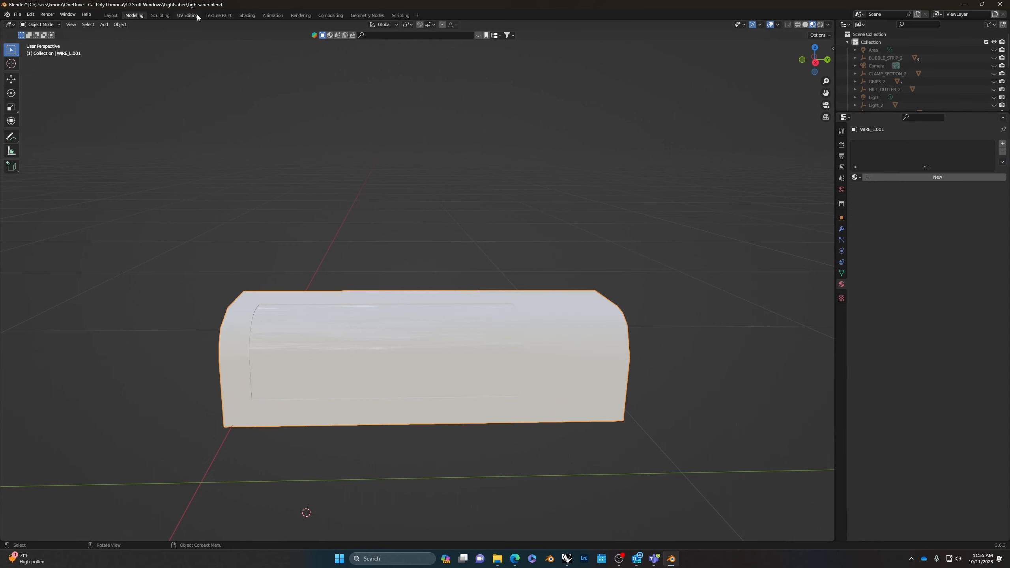
click(187, 15)
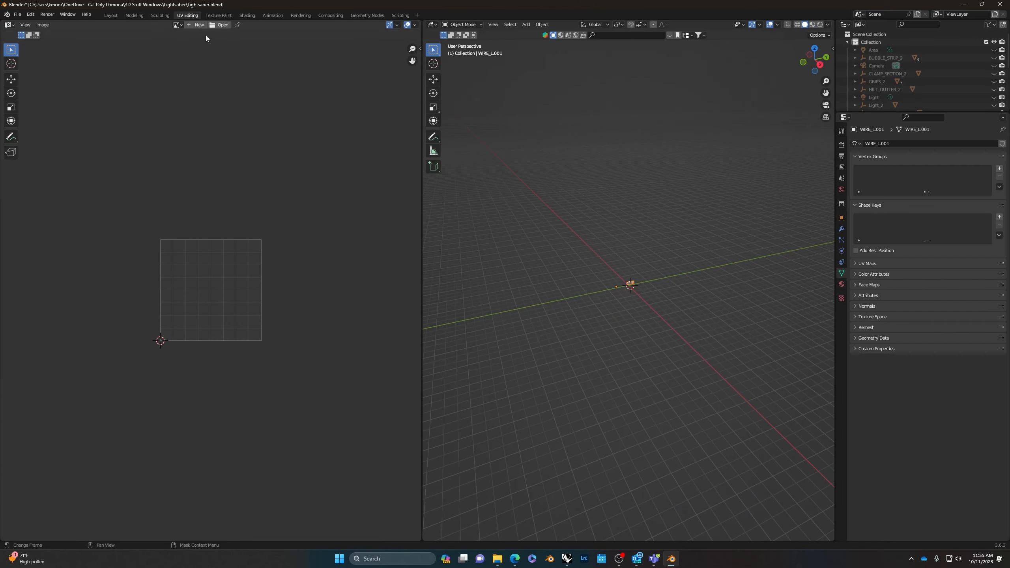
scroll(633, 286, up, 5)
scroll(633, 287, up, 10)
key(Tab)
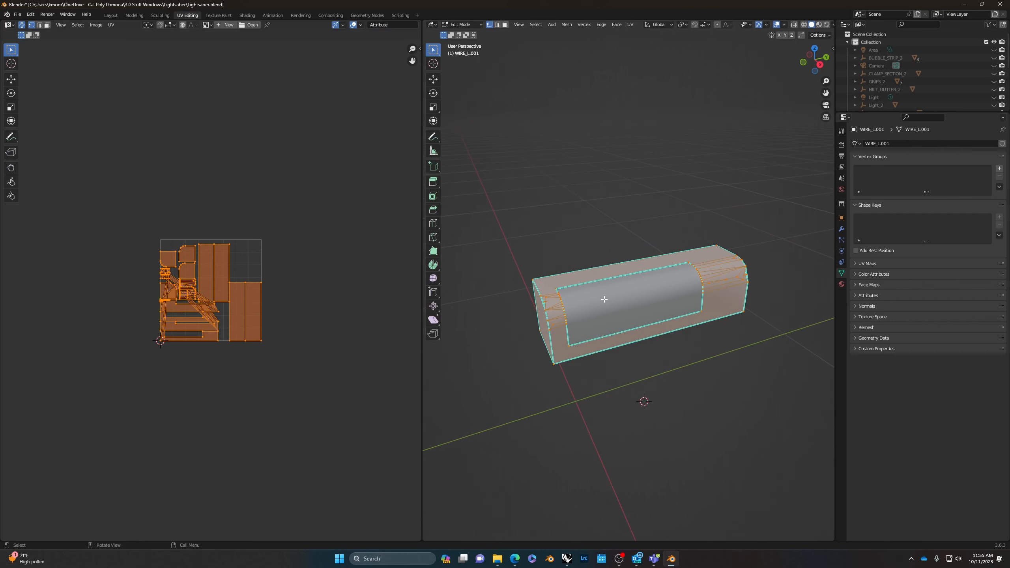
scroll(258, 280, up, 4)
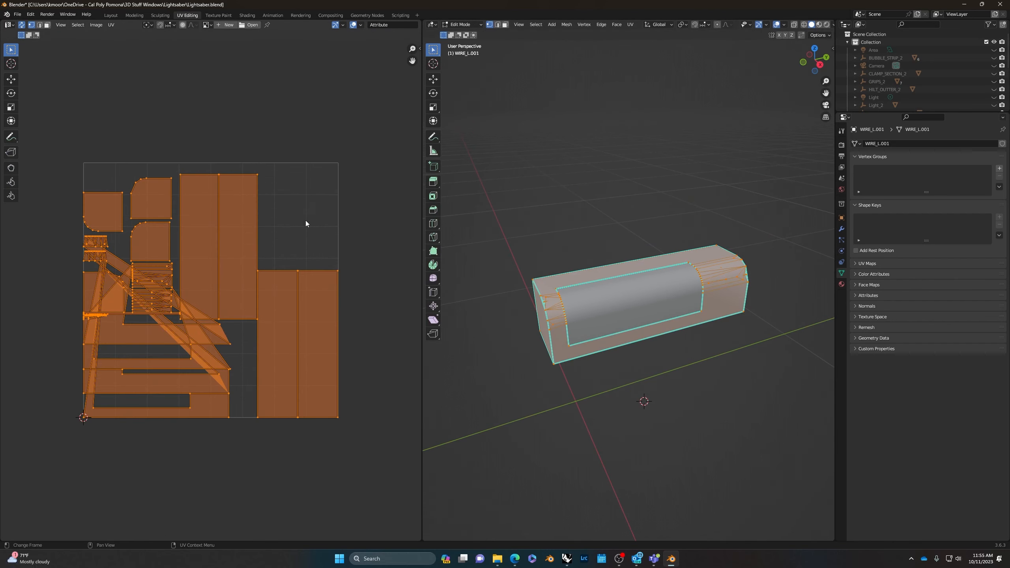
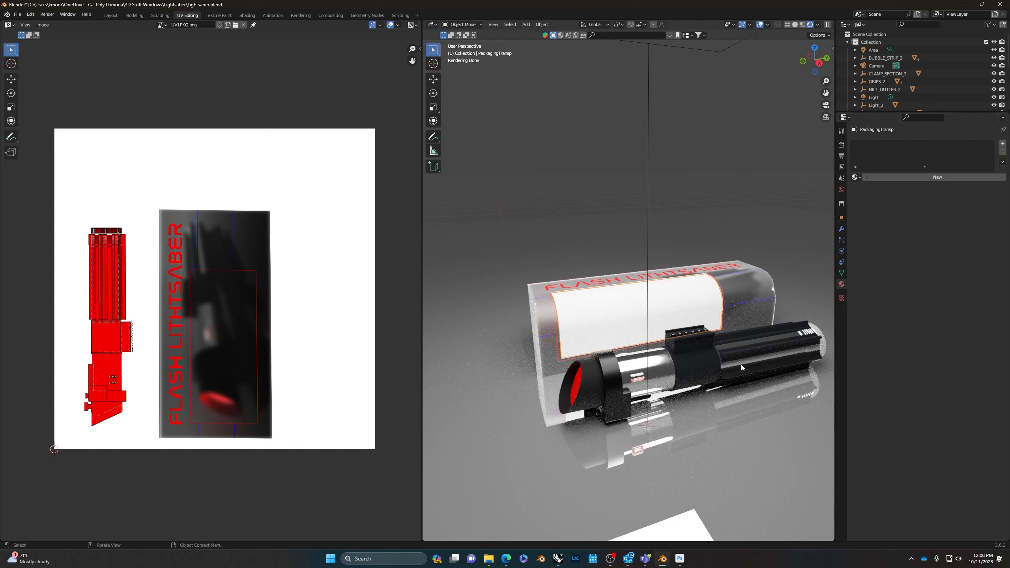
Step: Display the lightsaber and packaging from the top in wireframe
click(689, 373)
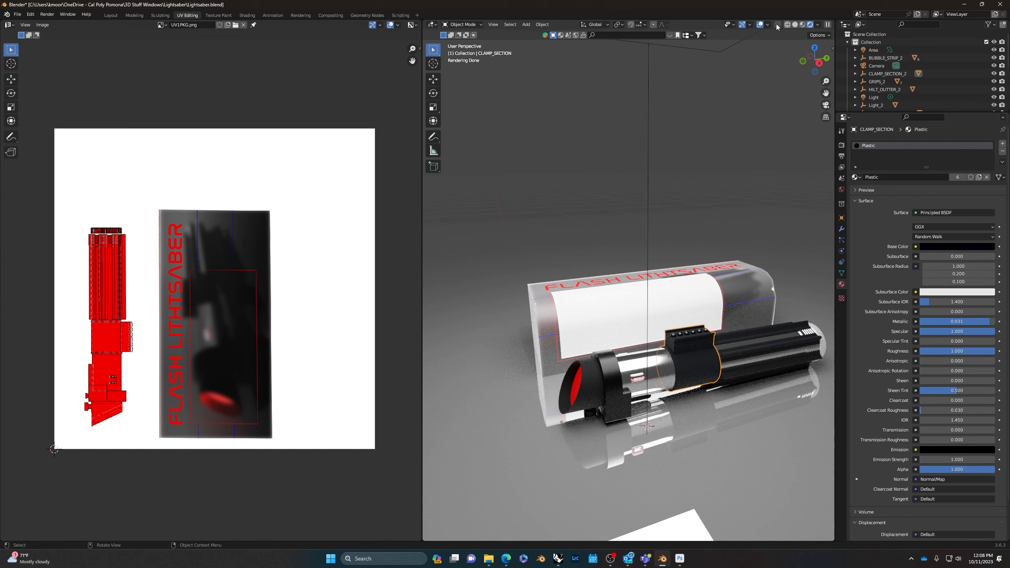
click(817, 50)
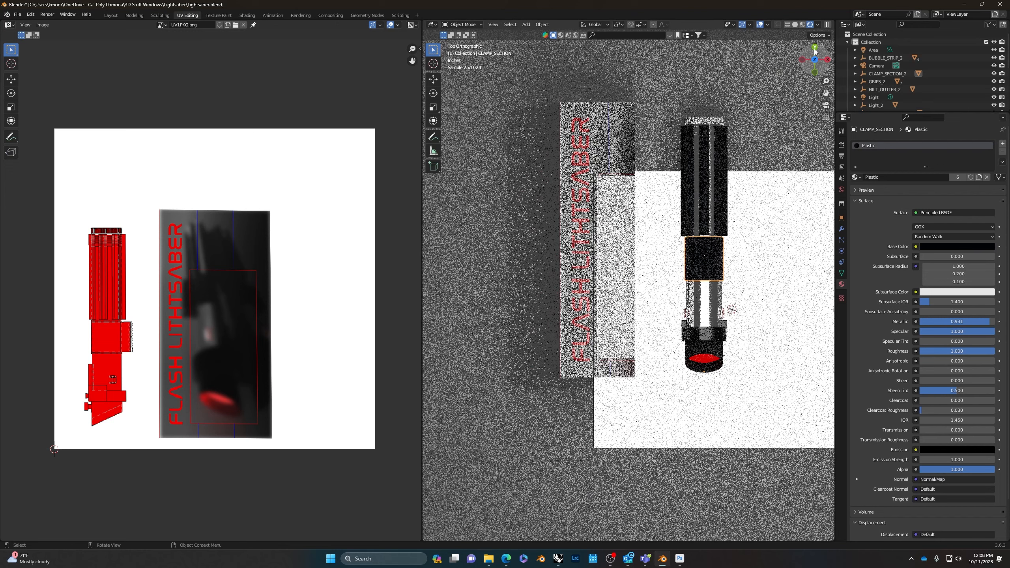
click(787, 25)
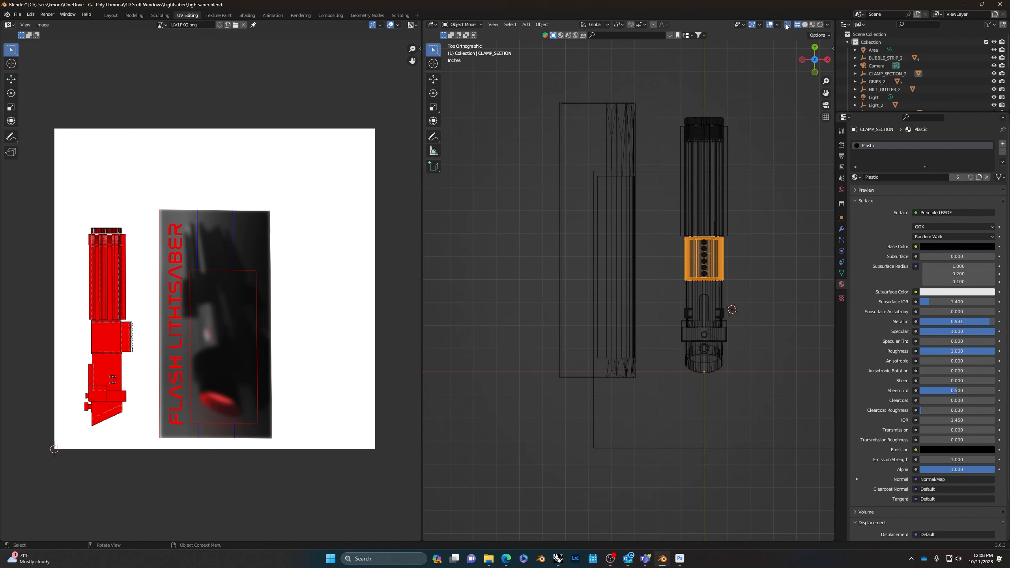
drag(663, 93, 745, 391)
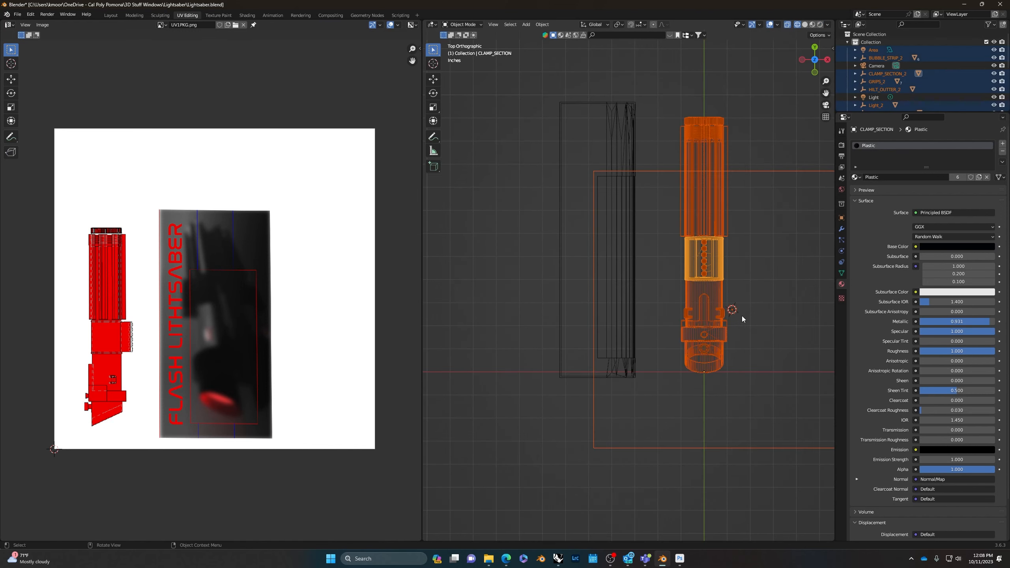
click(769, 171)
click(768, 171)
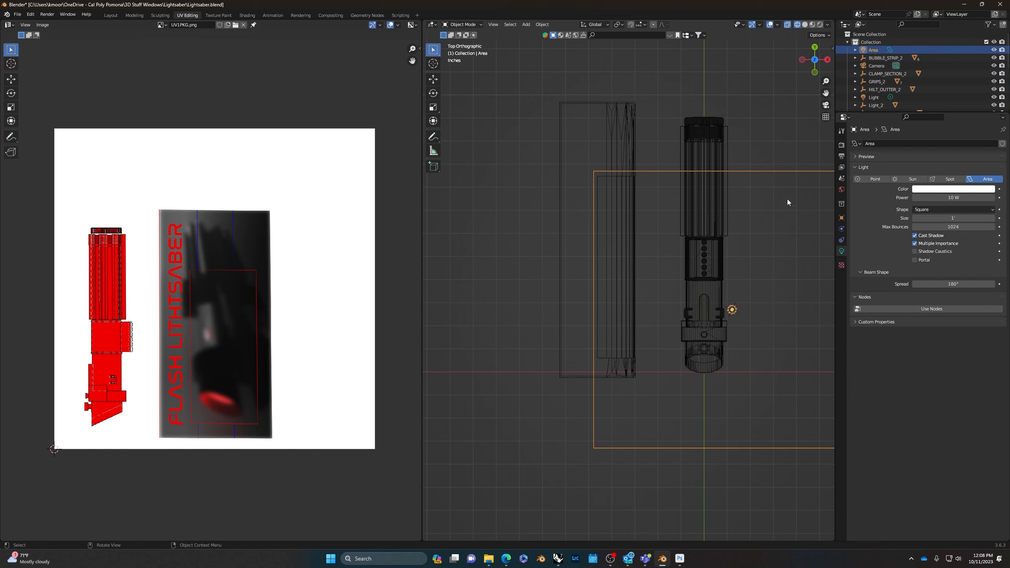
click(763, 144)
Step: Select all lightsaber parts, leaving the area light out of the selection
drag(662, 101, 751, 392)
ctrl+drag(802, 164, 788, 205)
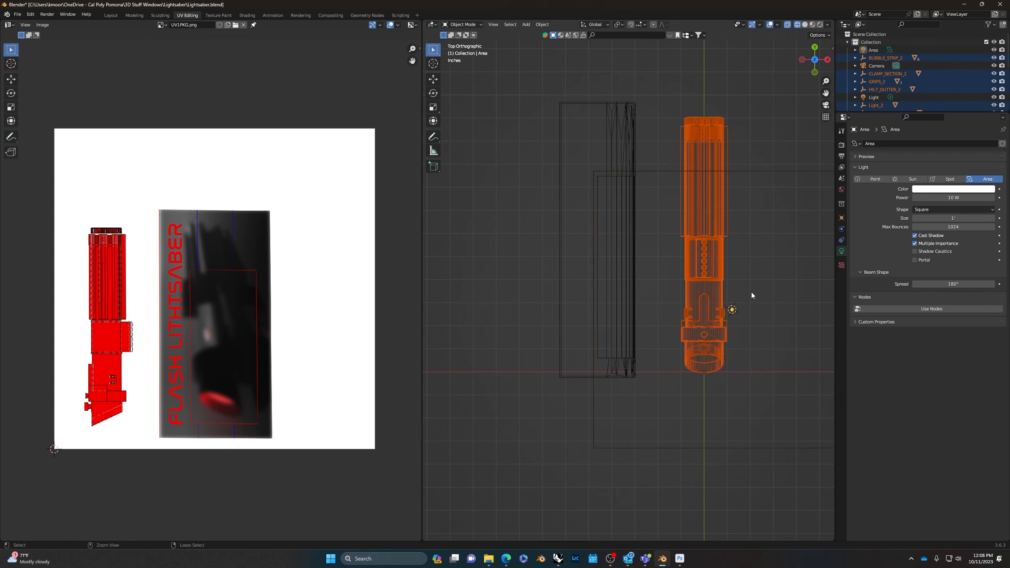
Step: Duplicate the selected lightsaber parts and move the copy about -0.385' along the global X axis into the packaging
middle_drag(761, 327, 712, 356)
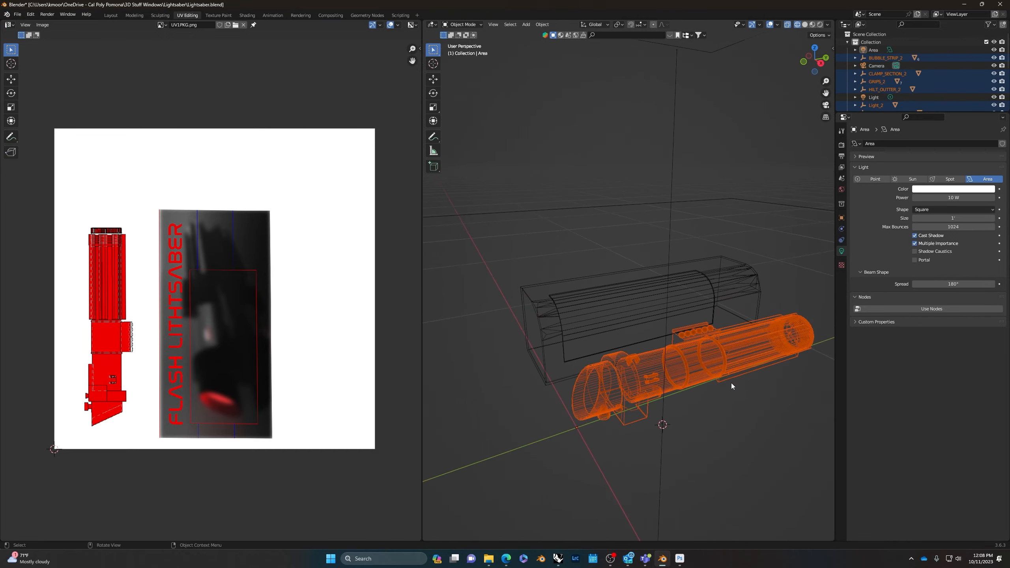
key(shift+d)
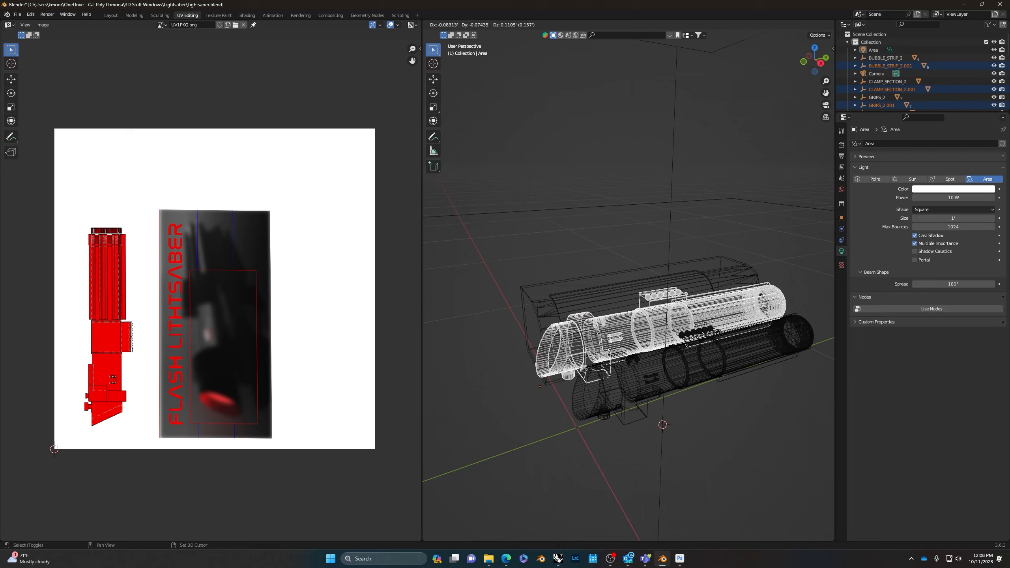
key(y)
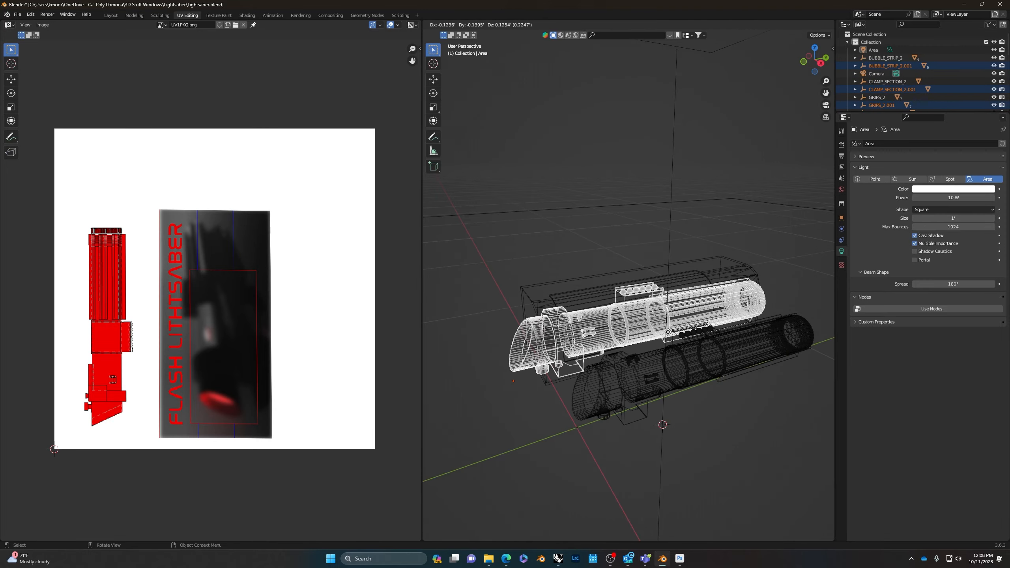
key(x)
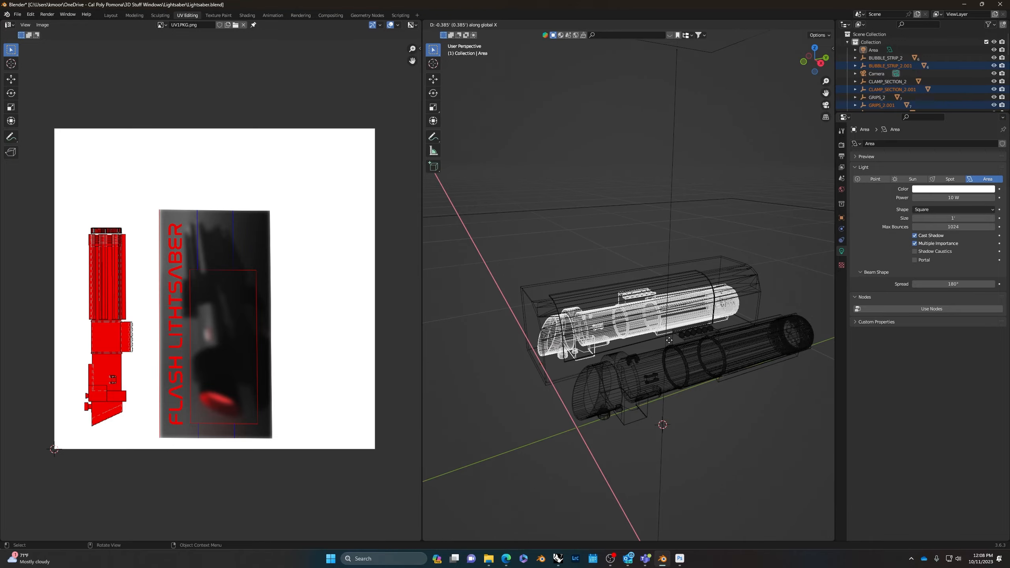
click(669, 346)
Step: In Rendered shading, give the PackagingTransp window a new material with Transmission 1.000 and Roughness 0.000
click(819, 24)
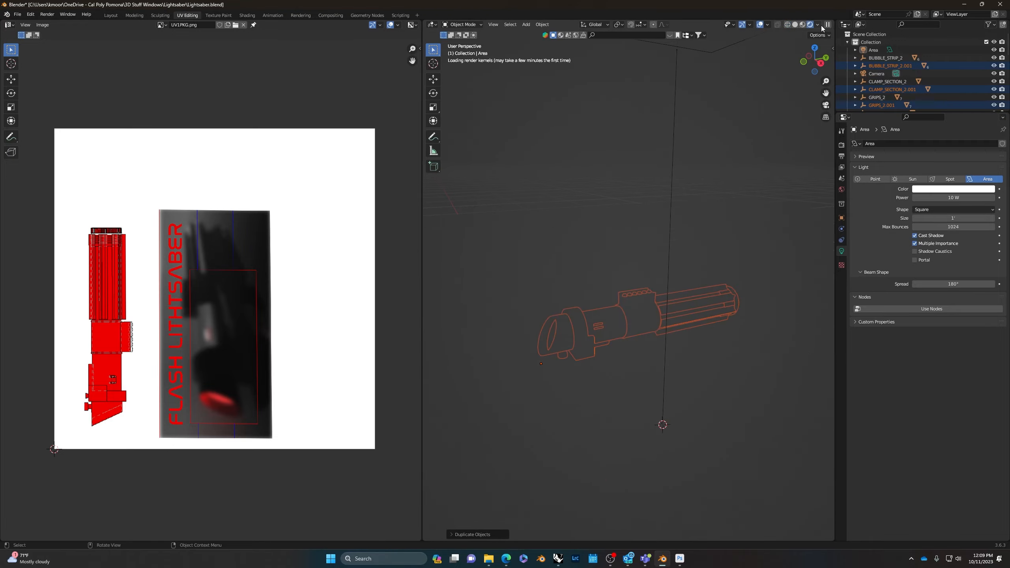
middle_drag(780, 309, 612, 306)
click(607, 304)
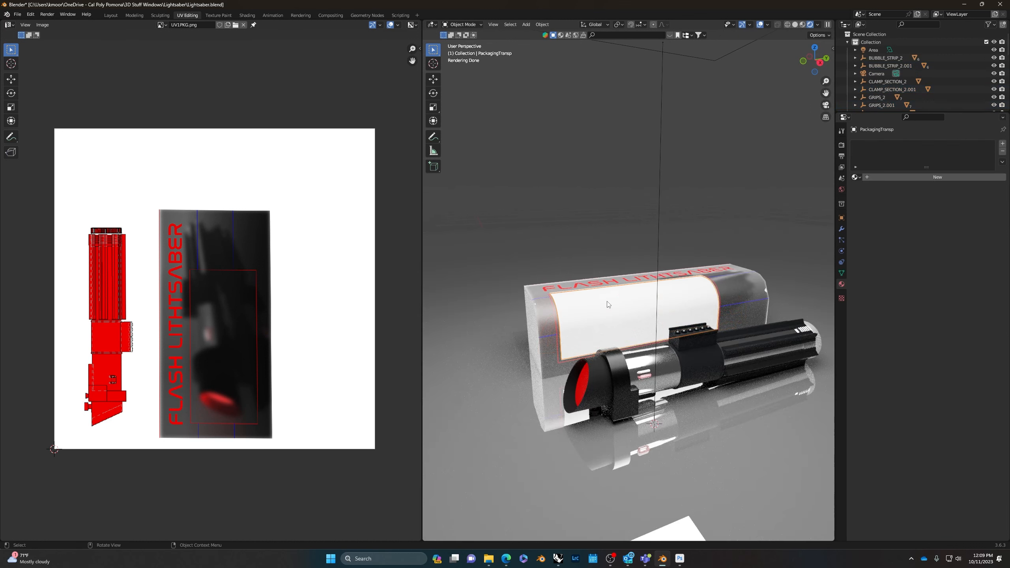
click(924, 176)
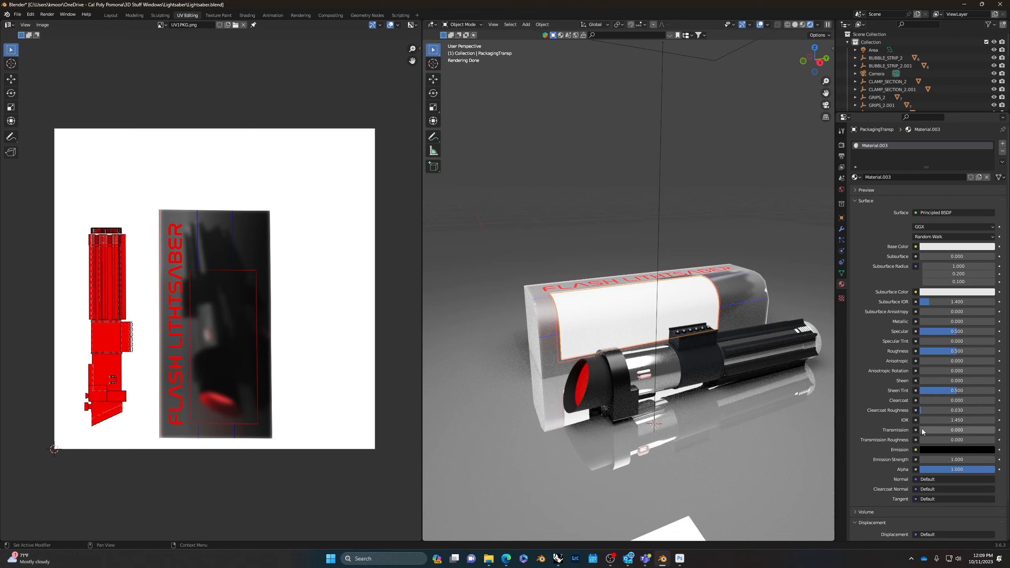
drag(926, 429, 994, 430)
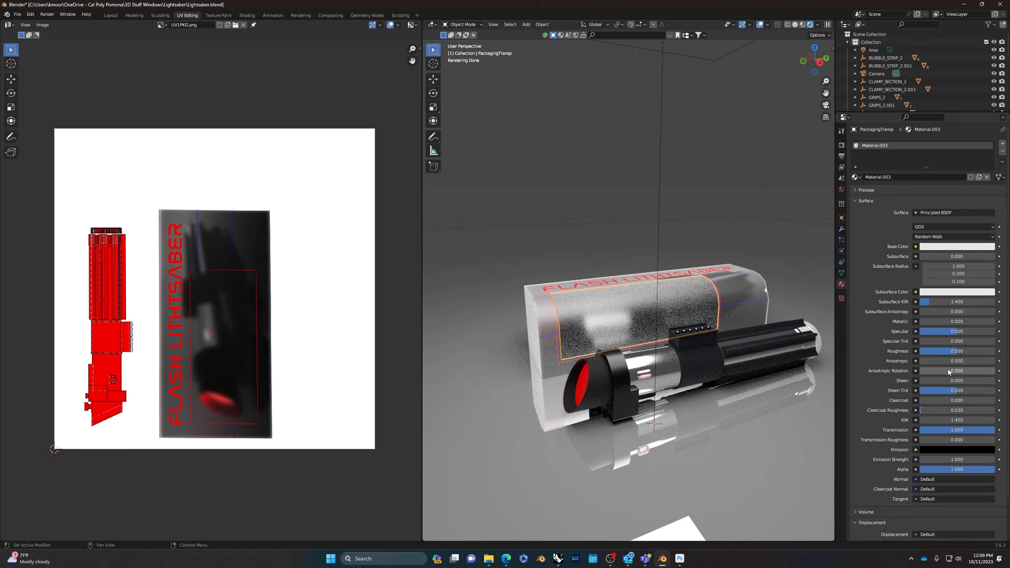
drag(956, 352, 922, 351)
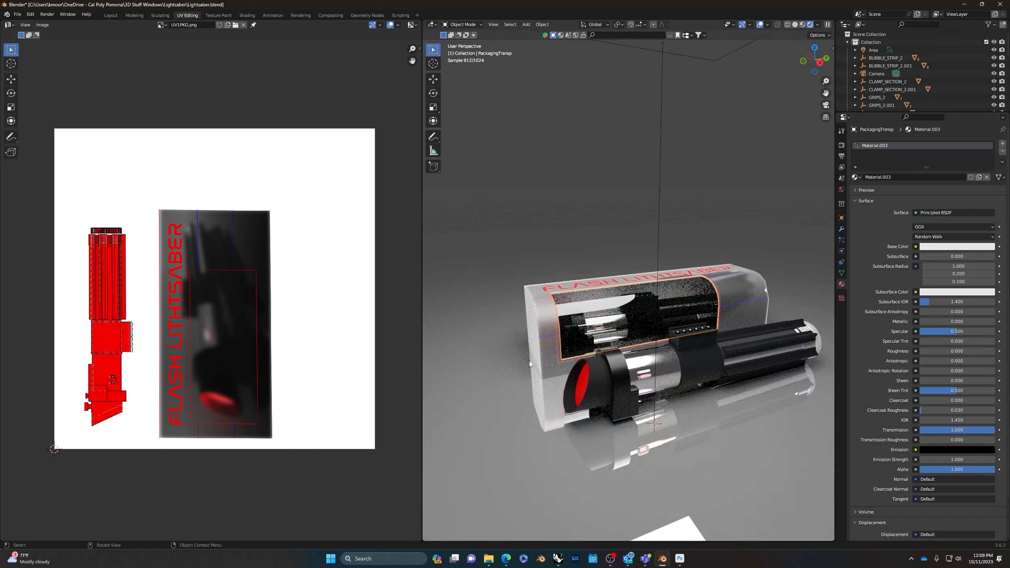
middle_drag(550, 338, 702, 317)
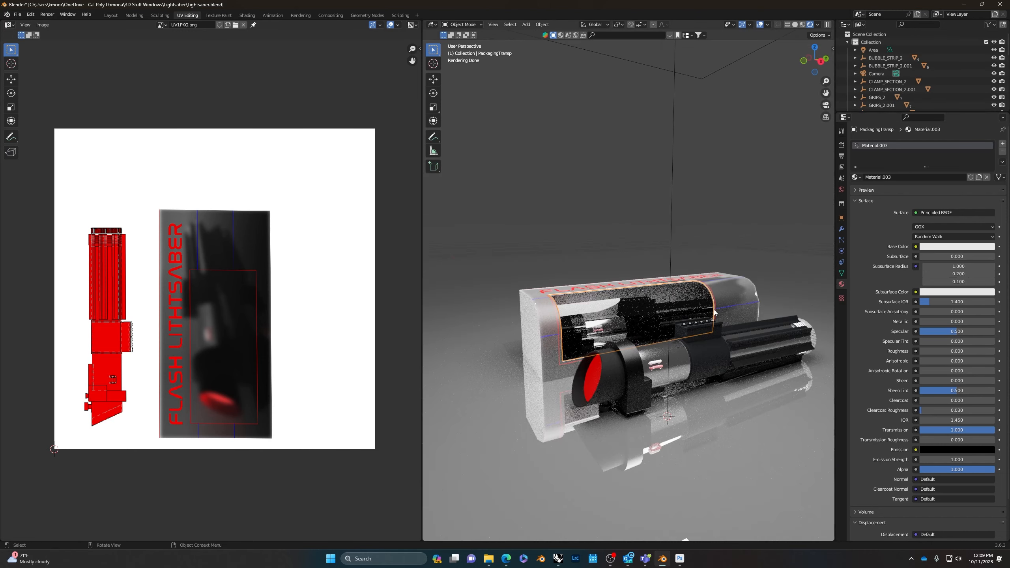
middle_drag(627, 321, 588, 311)
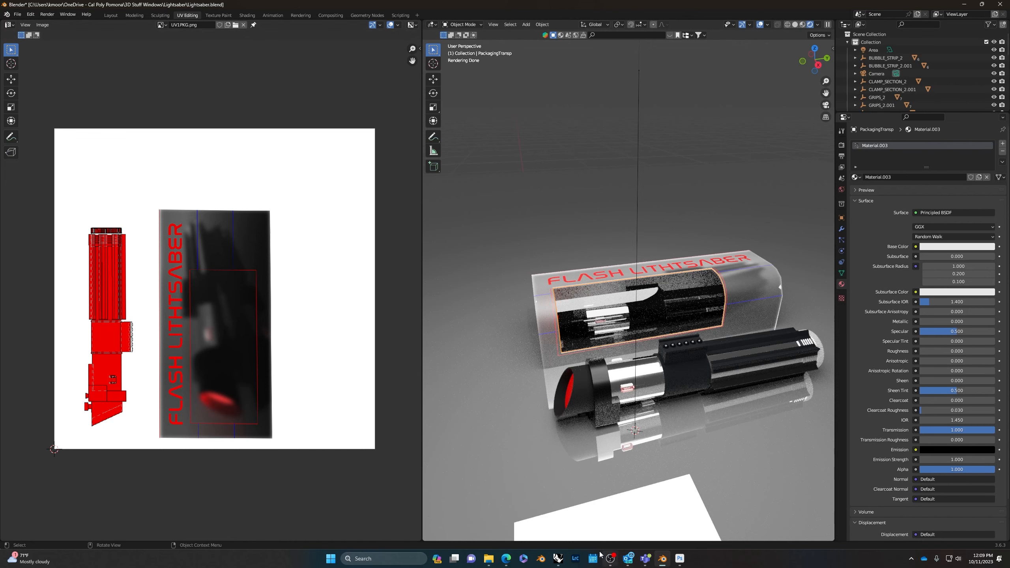
Step: Switch to Photoshop, fill the white background of UV1PKG.png with black using the Paint Bucket, save the image and return to Blender
click(679, 559)
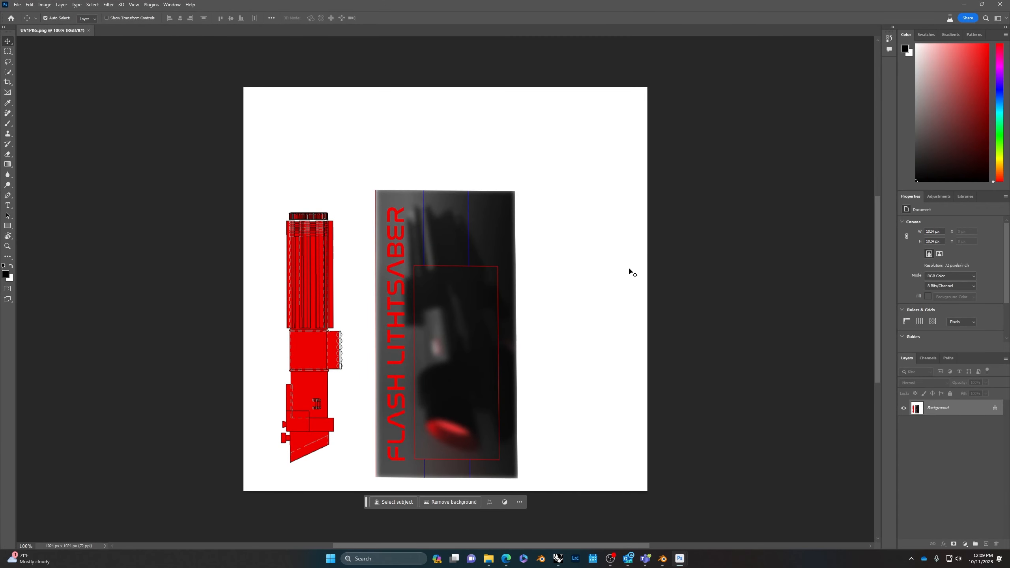
key(g)
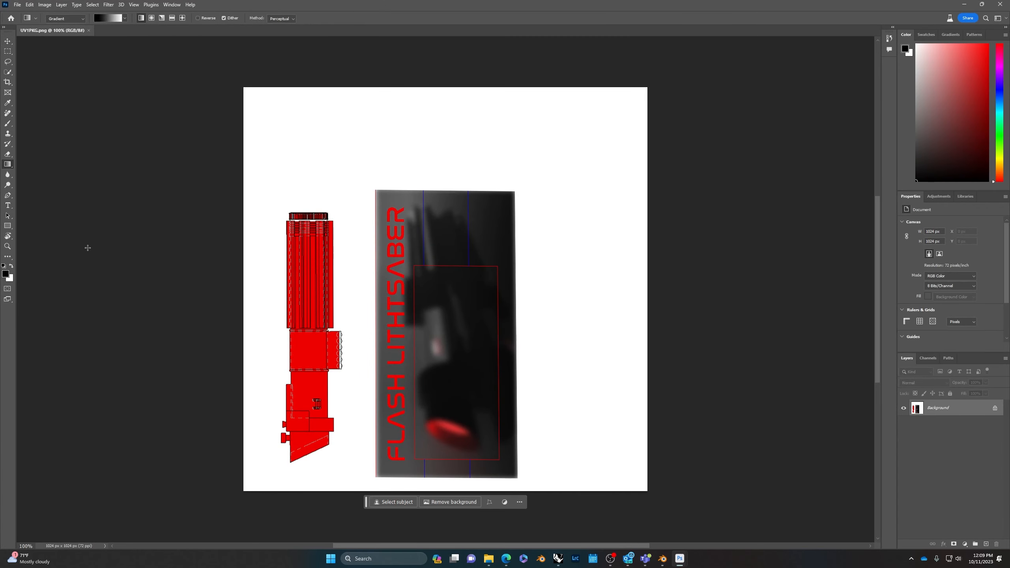
click(8, 164)
click(33, 173)
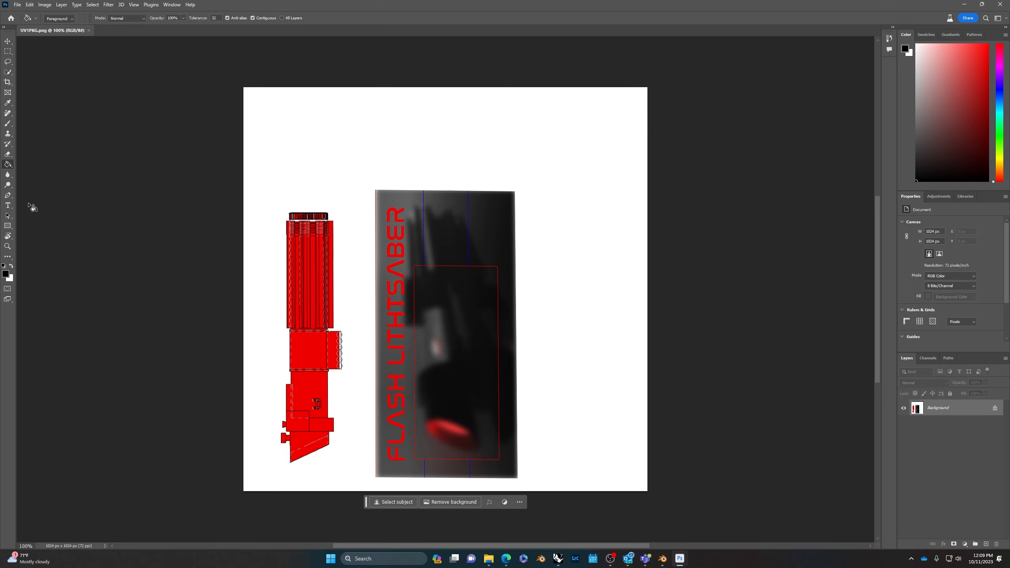
click(341, 136)
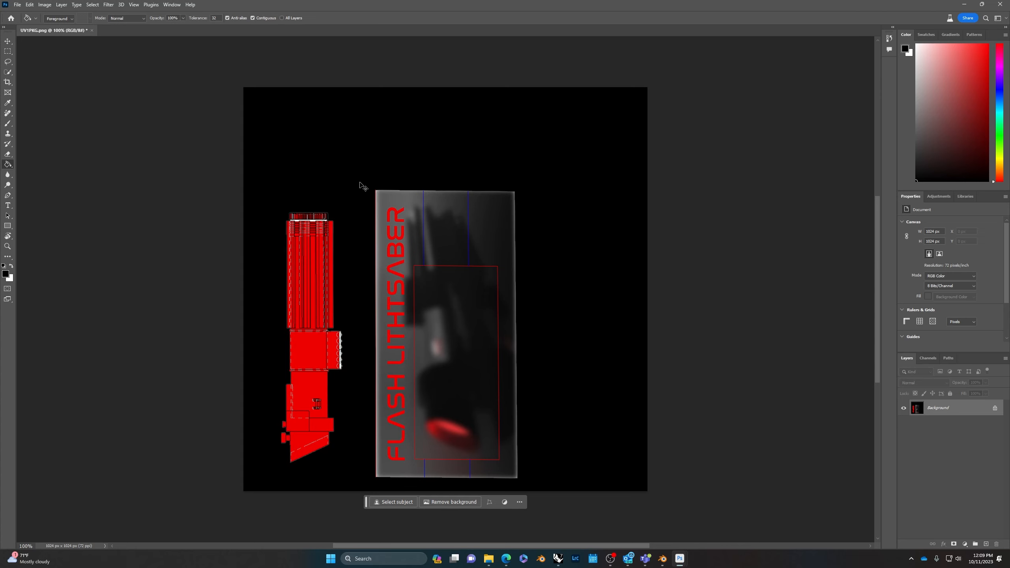
key(ctrl+s)
click(963, 5)
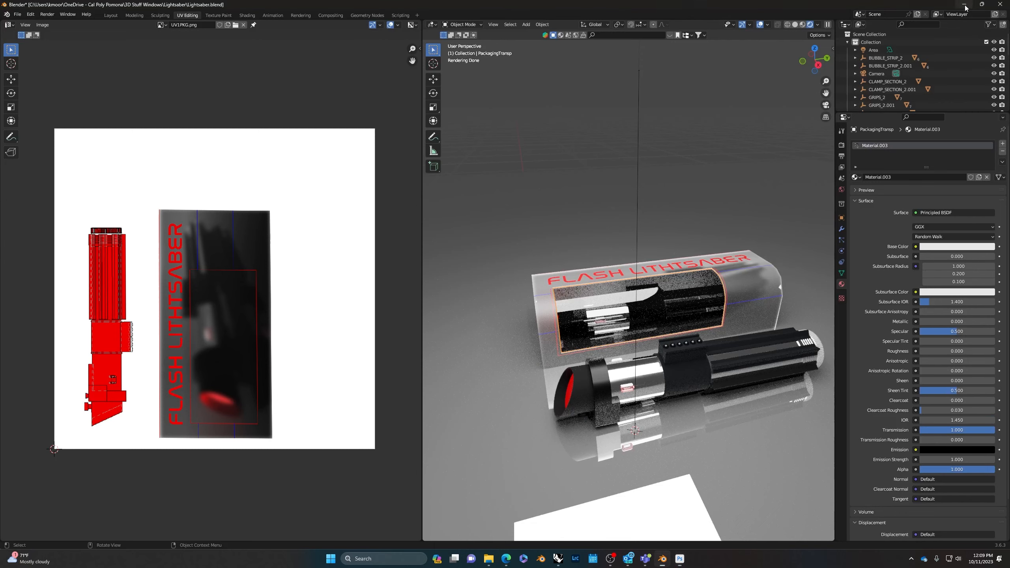
Step: Reload the edited UV1PKG.png as the Base Color image of the outer packaging box's material
click(755, 288)
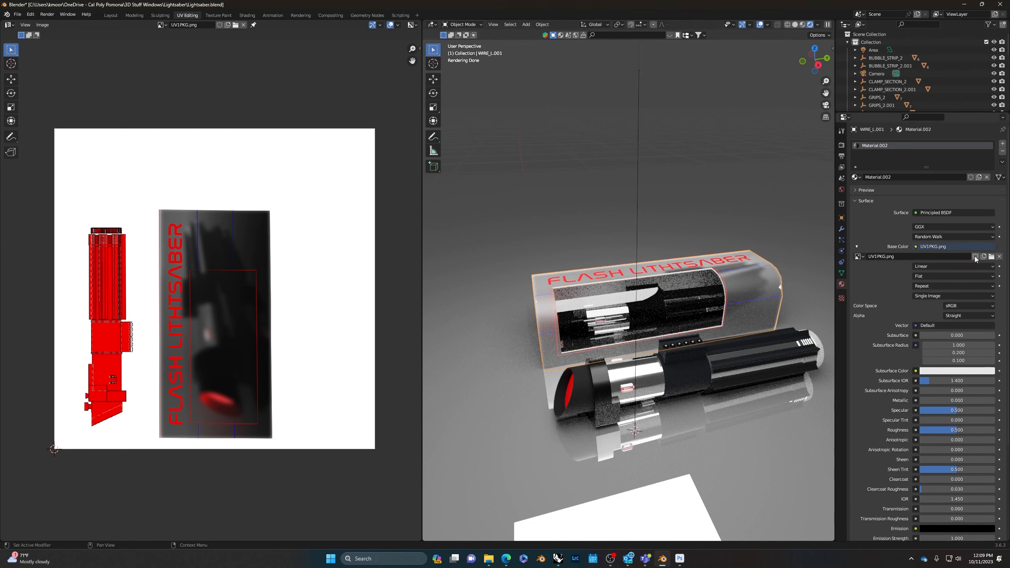
click(990, 257)
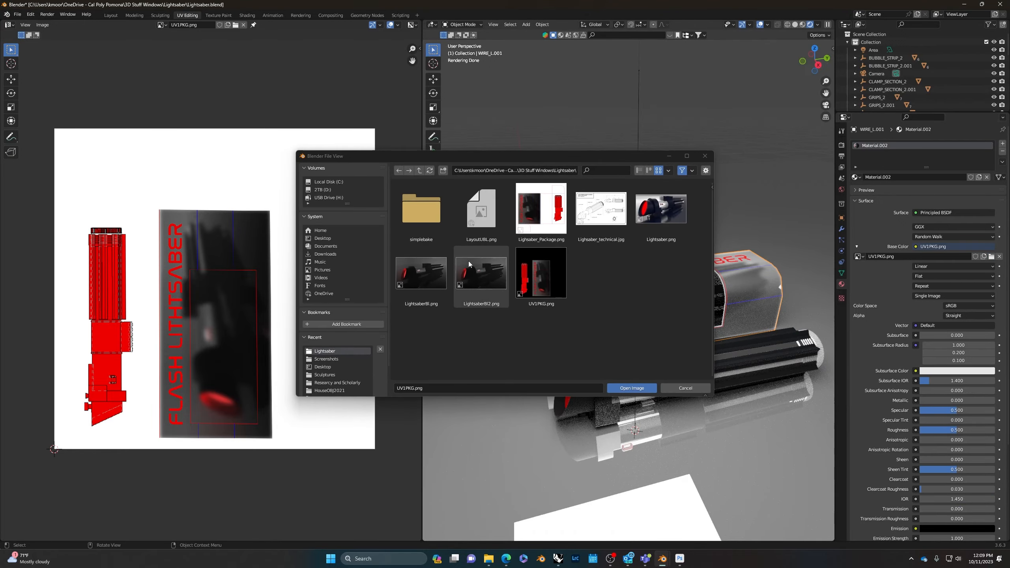
click(541, 276)
click(628, 390)
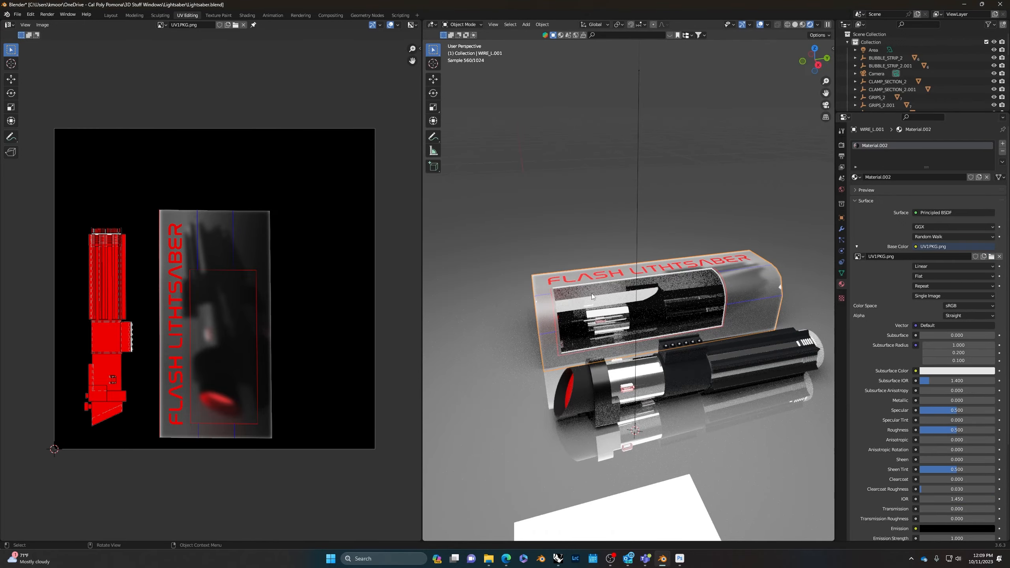
Step: Check the packaging and lightsaber from several angles and switch to the Modeling workspace
middle_drag(626, 393, 747, 354)
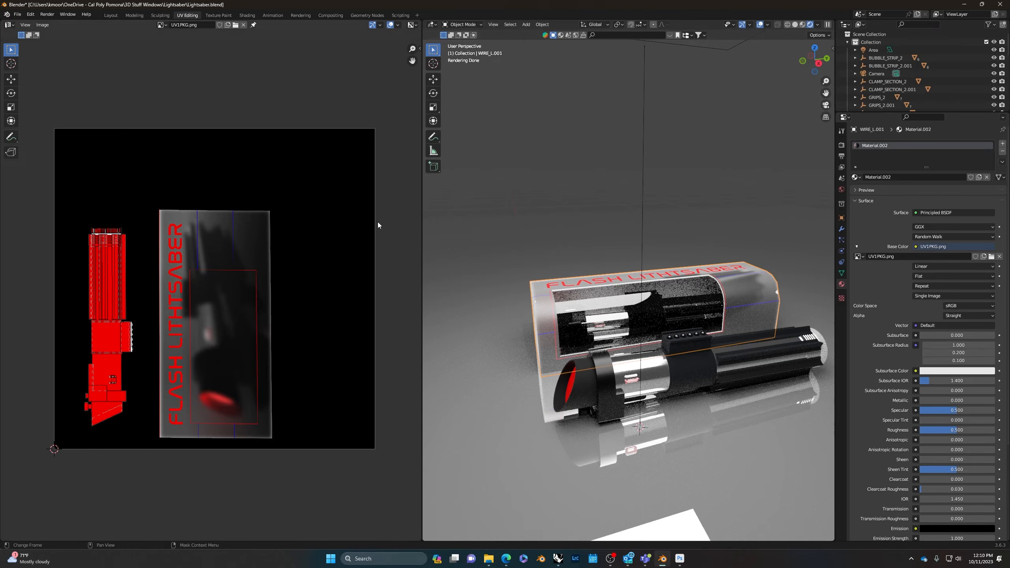
middle_drag(556, 337, 658, 388)
middle_drag(590, 338, 734, 250)
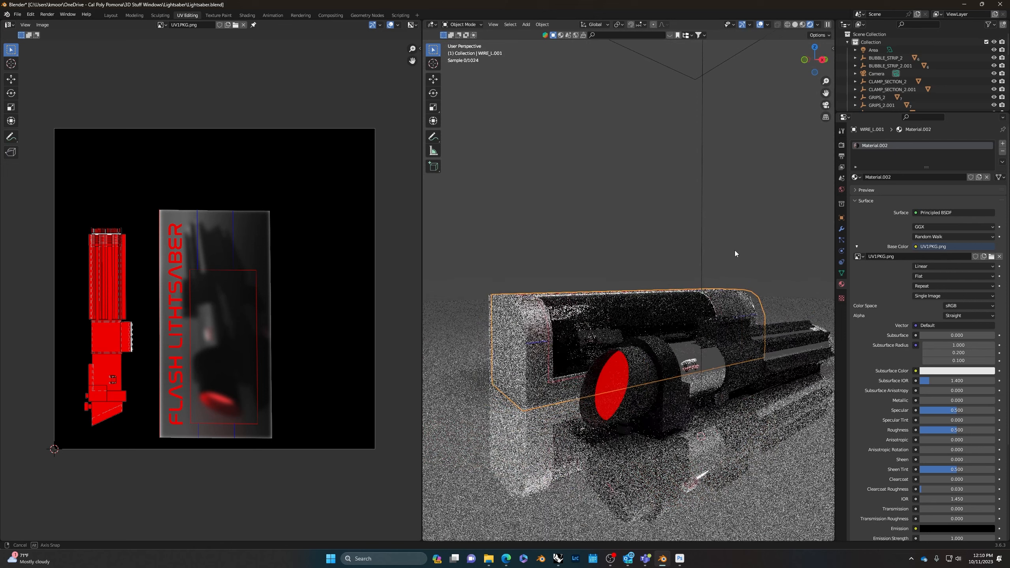
middle_drag(792, 372, 684, 385)
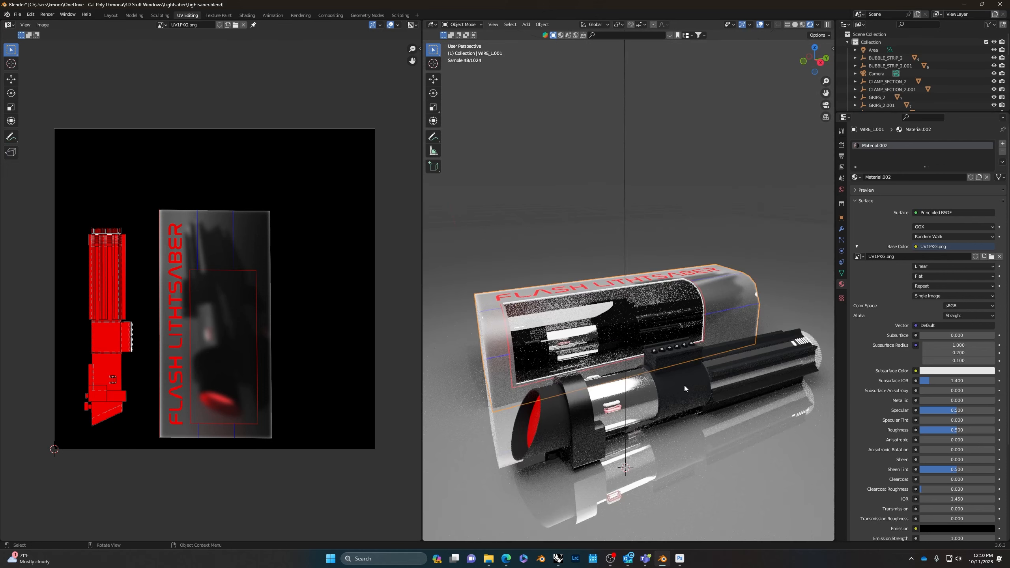
click(135, 15)
middle_drag(454, 194, 513, 263)
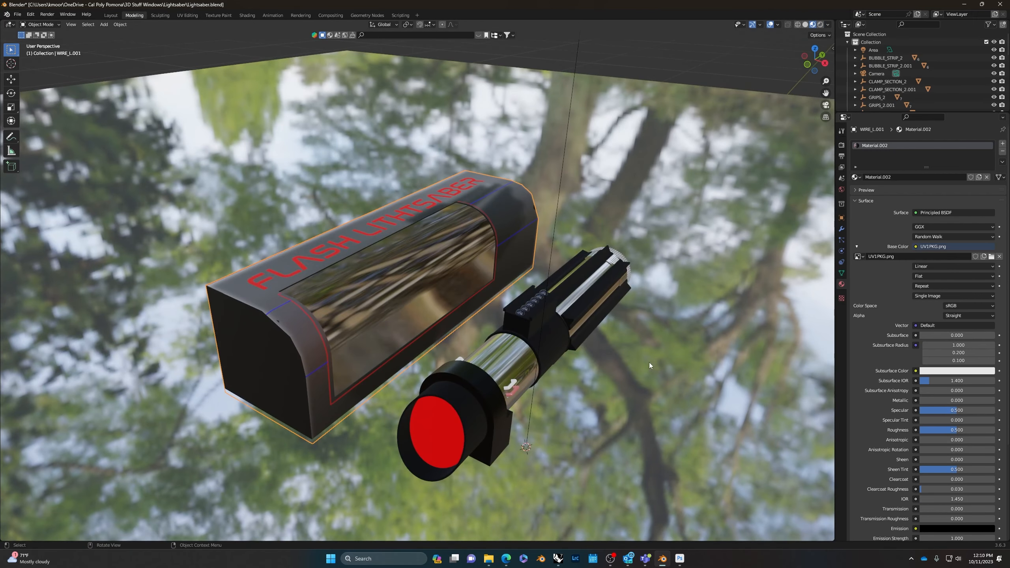
middle_drag(652, 328, 706, 304)
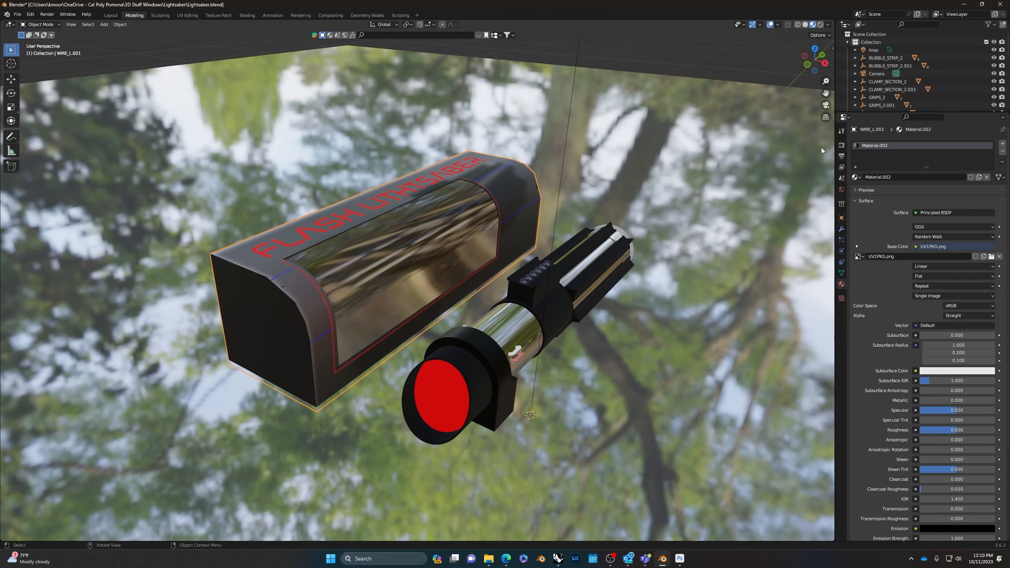
Step: Set the render output resolution to 3000 px wide and 2500 px high
click(841, 156)
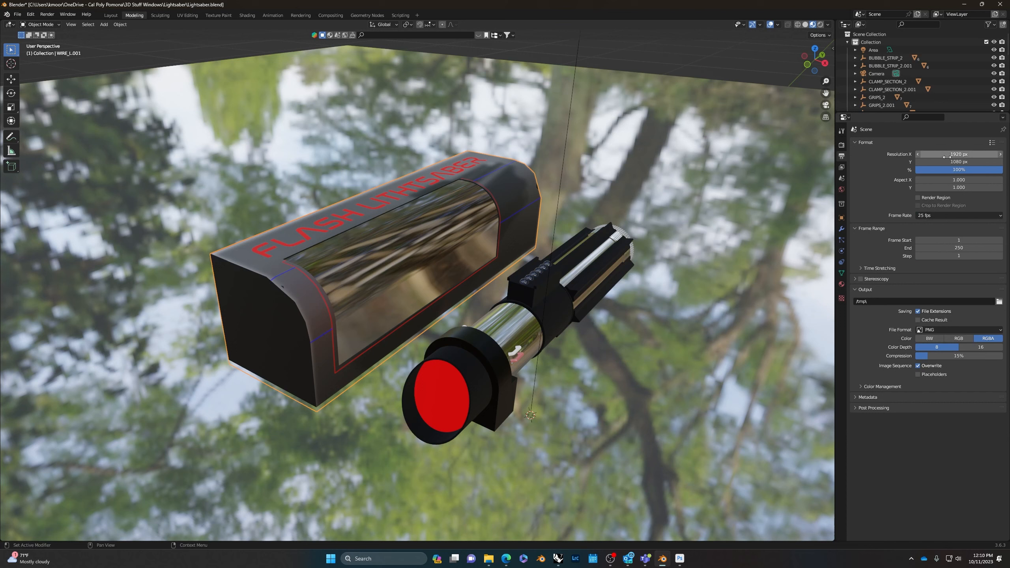
click(930, 154)
text(300)
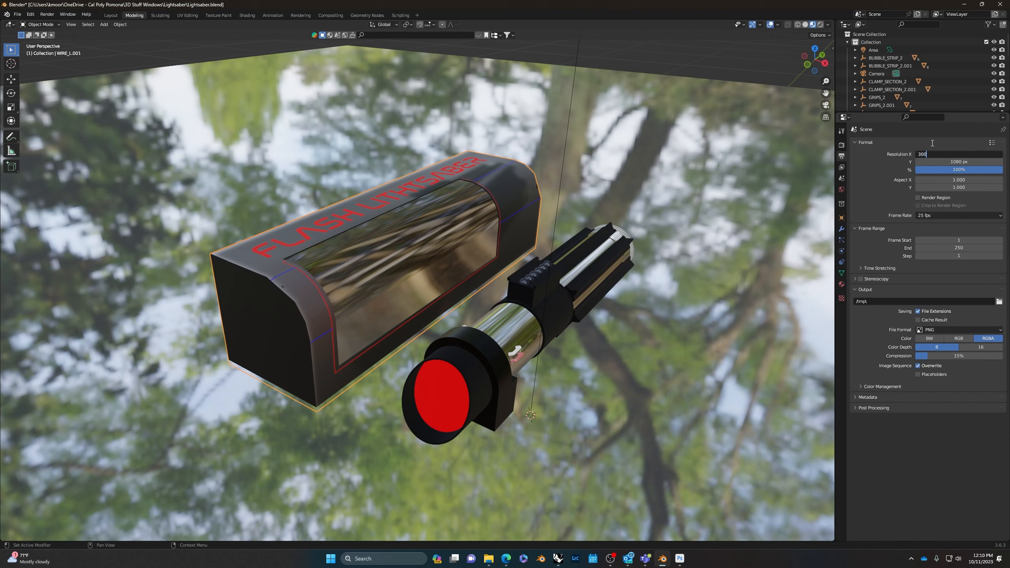
text(0)
key(Tab)
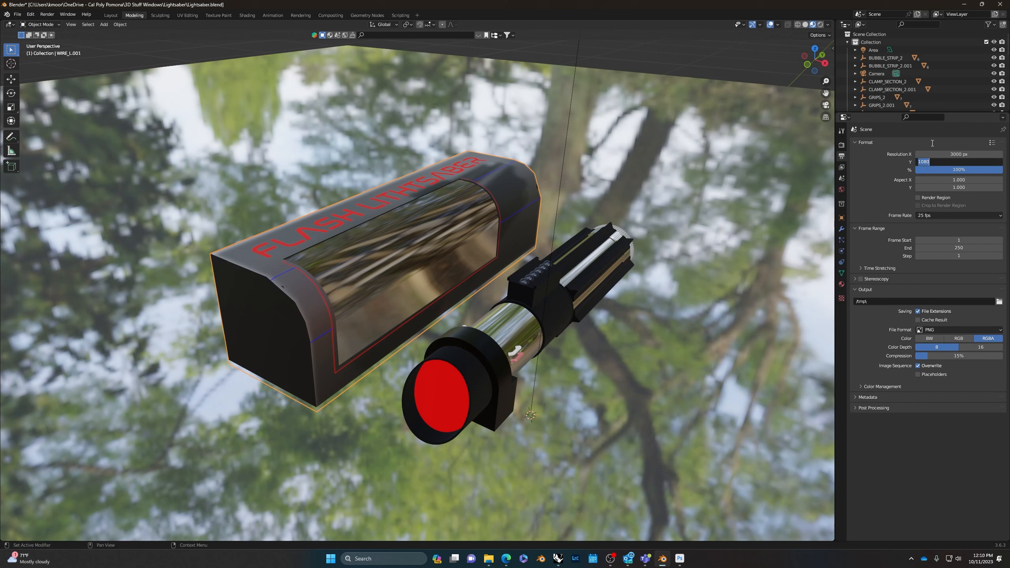
text(2500)
key(Tab)
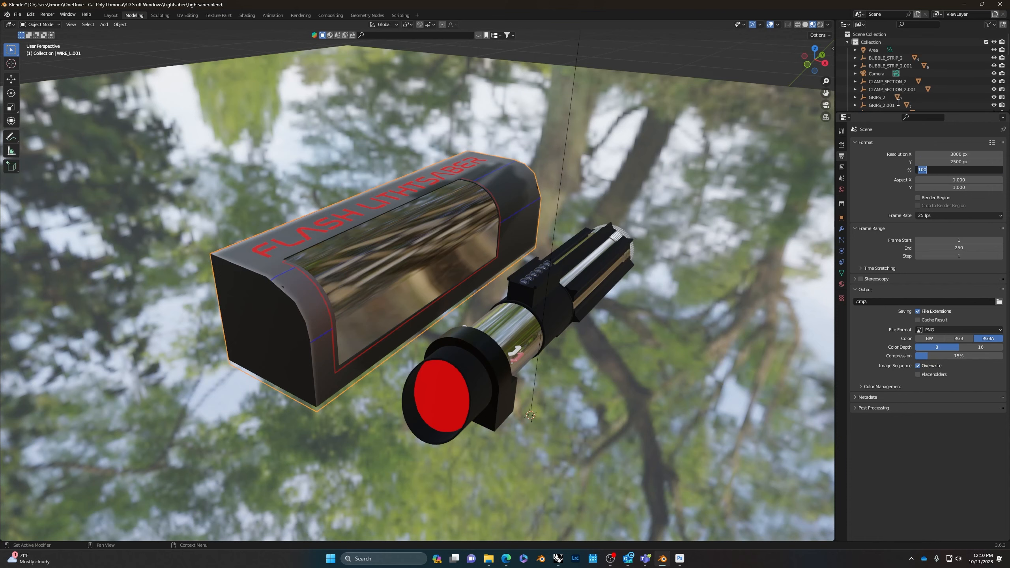
key(Return)
Step: Look through the scene camera and lock the camera to the view
click(825, 105)
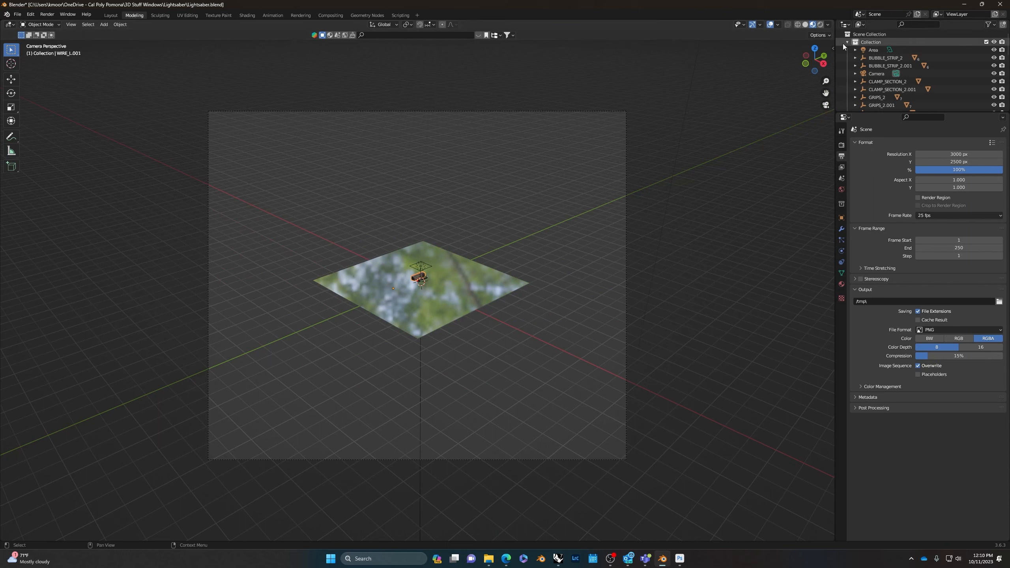
key(n)
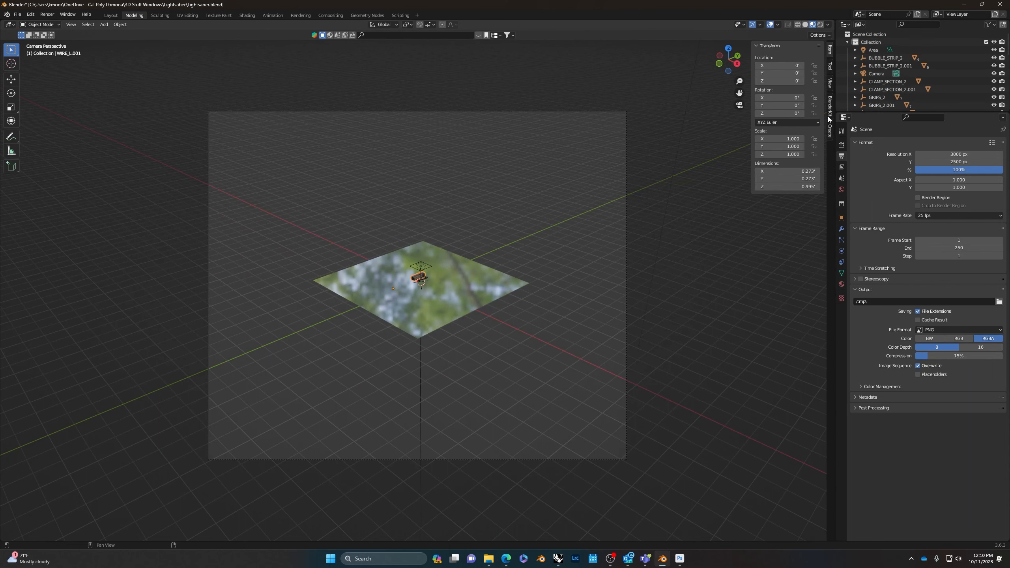
click(830, 83)
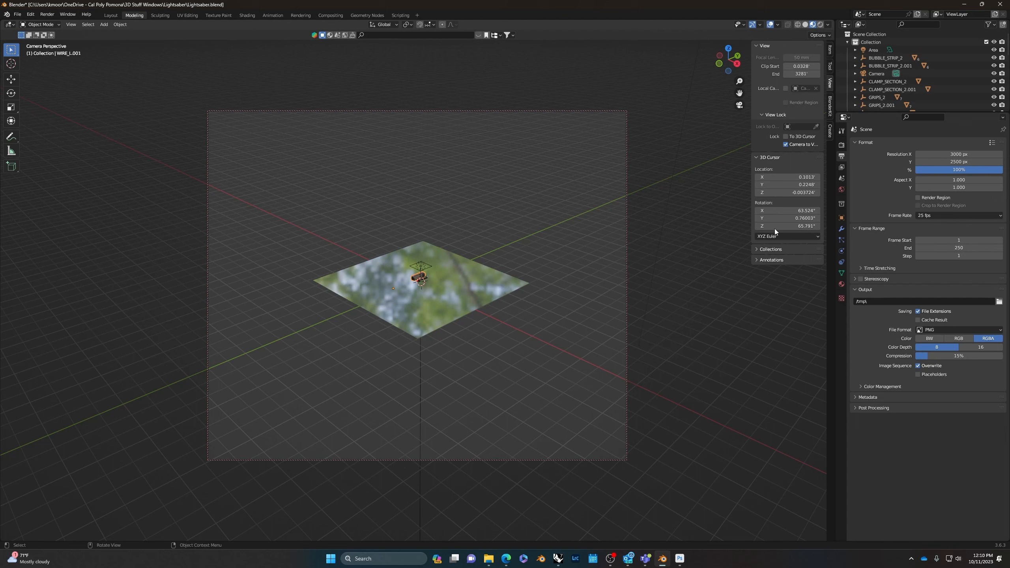
Step: Set the output resolution's width to 3500 px and adjust its height to reshape the camera frame
mouse_move(956, 161)
mouse_down()
mouse_move(970, 161)
mouse_move(926, 161)
mouse_move(956, 161)
mouse_up()
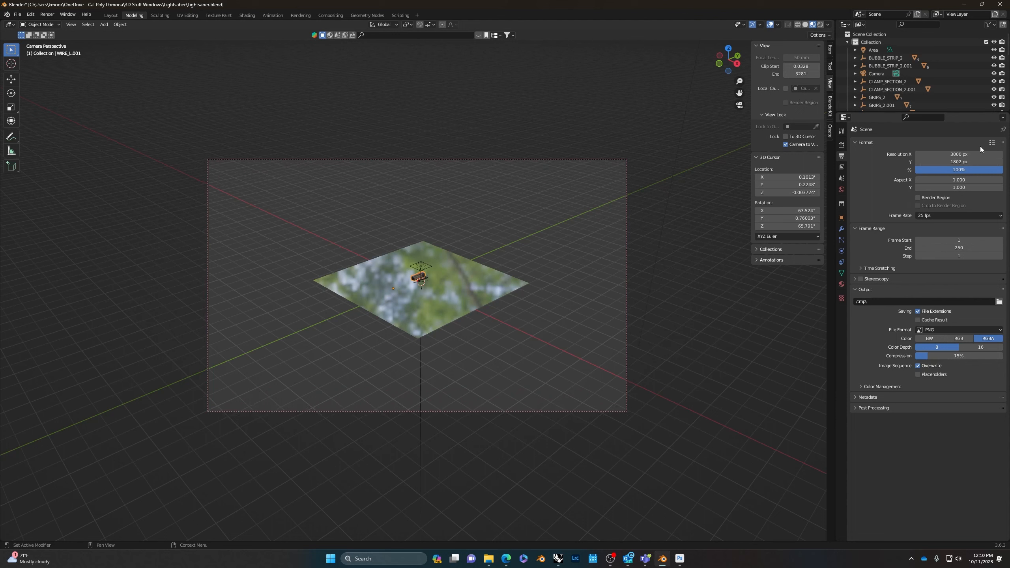
click(964, 153)
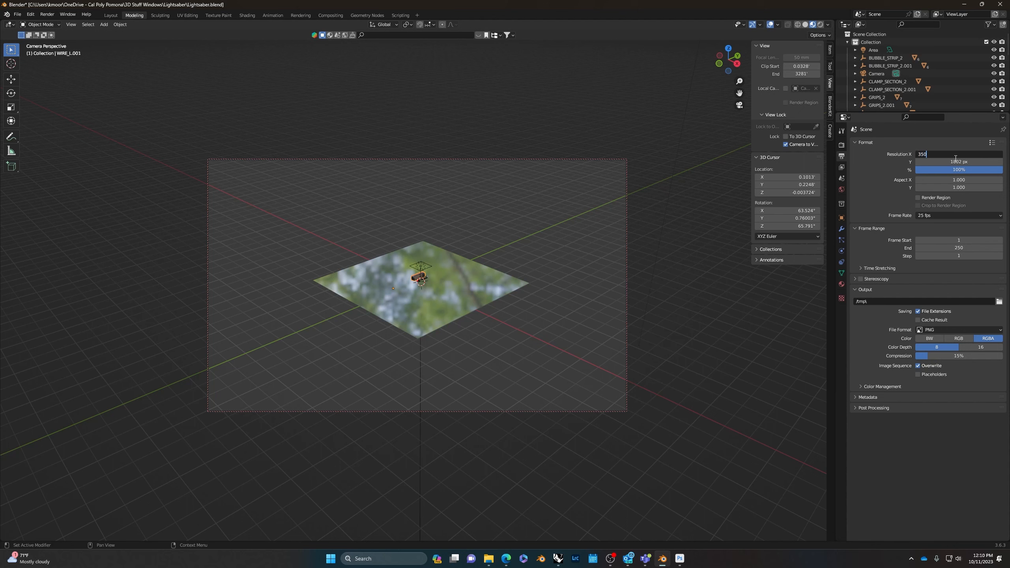
text(3500)
key(Return)
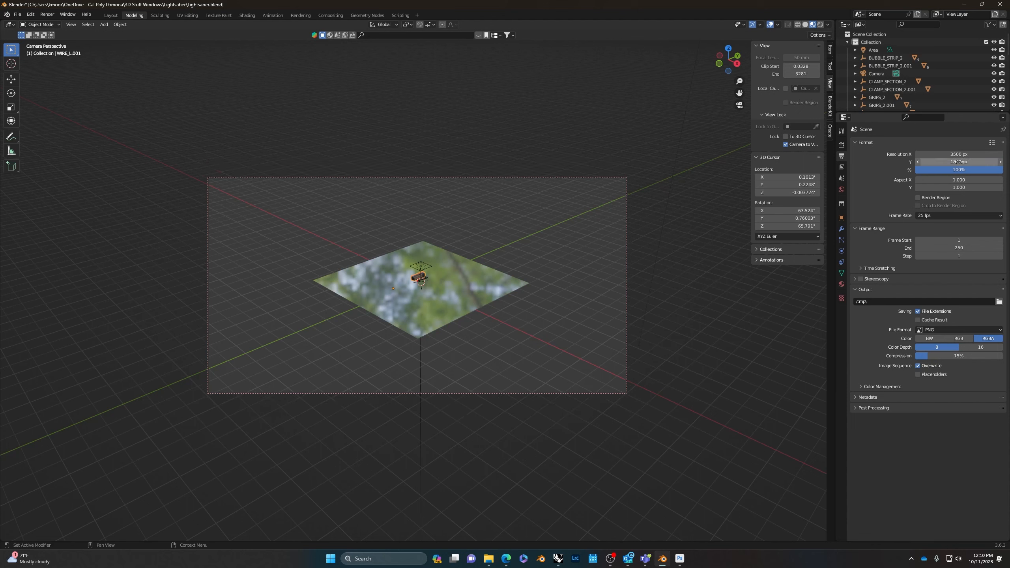
drag(958, 161, 994, 161)
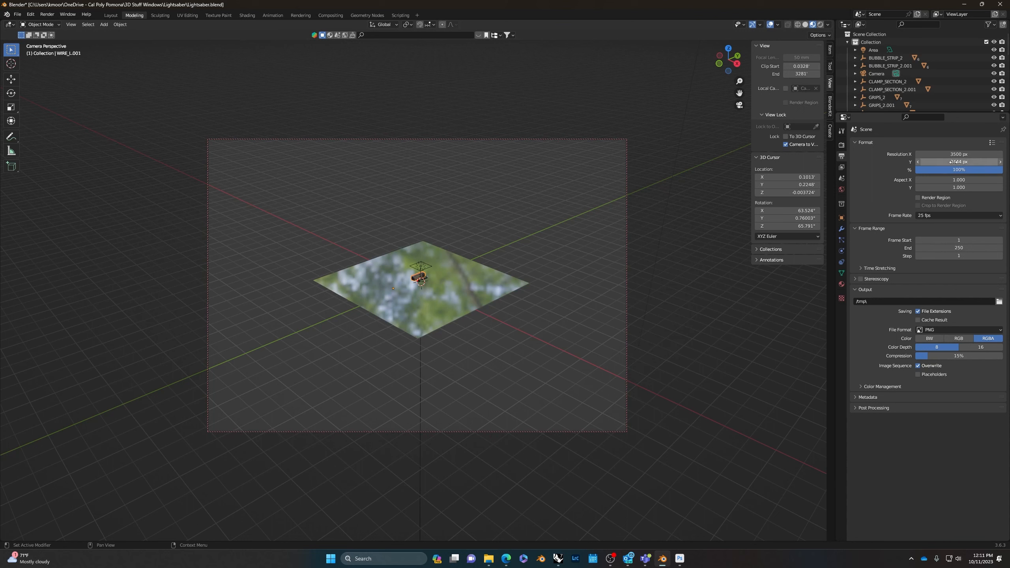
Step: Set the output resolution's height to 2101 px and move the locked camera in to frame the packaging and lightsaber
drag(956, 162, 817, 303)
scroll(425, 247, up, 10)
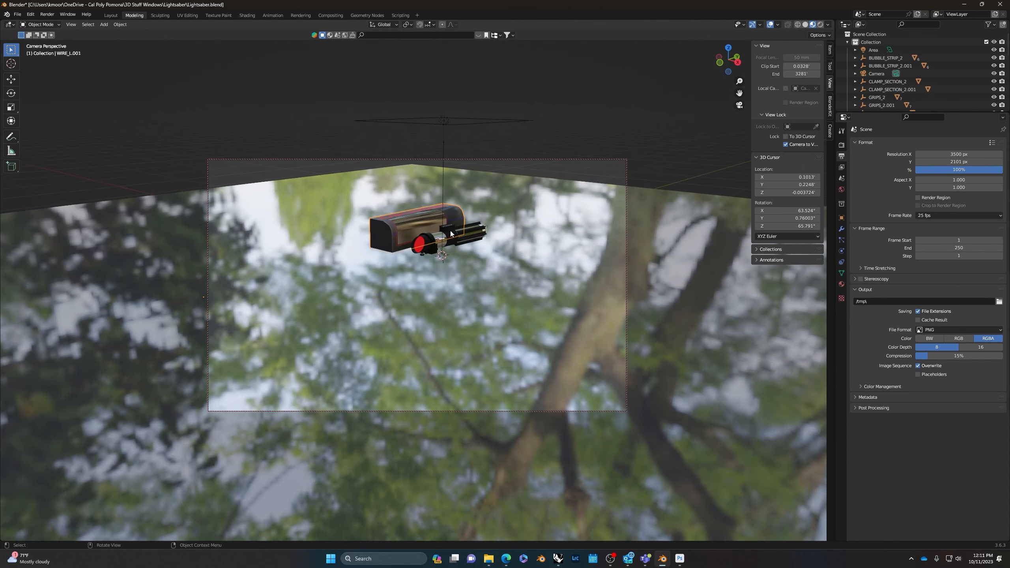
shift+middle_drag(451, 234, 452, 304)
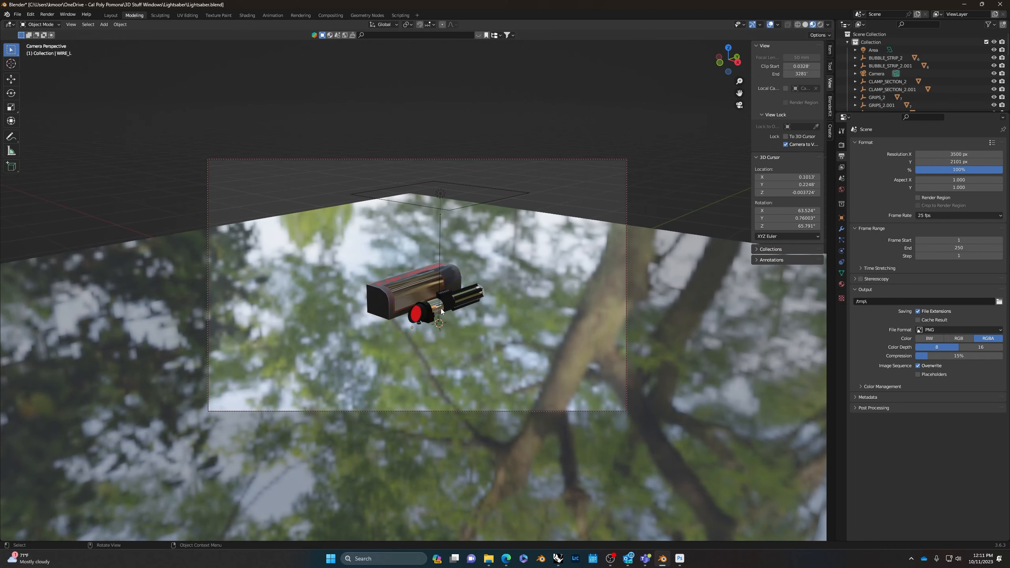
scroll(440, 308, up, 6)
scroll(452, 305, down, 4)
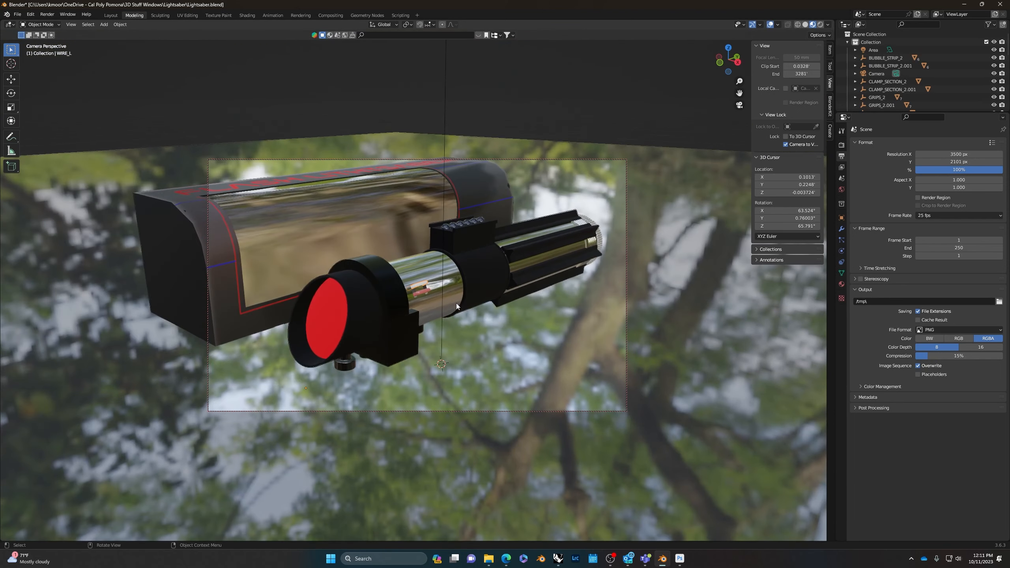
scroll(456, 304, down, 3)
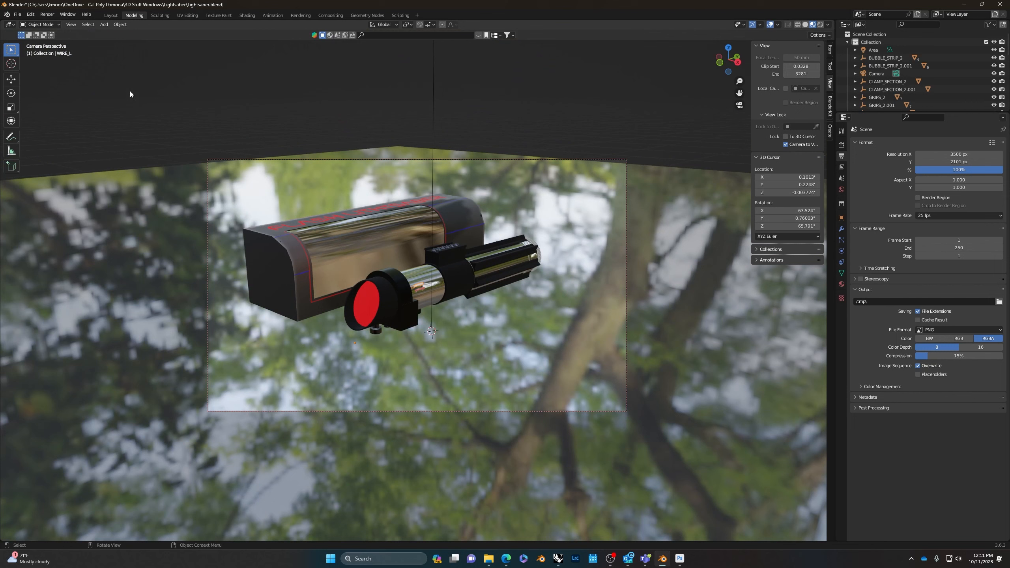
Step: Select the scene camera, set its focal length to 25 mm and reframe the packaging and lightsaber closer from a higher angle
click(71, 24)
click(627, 234)
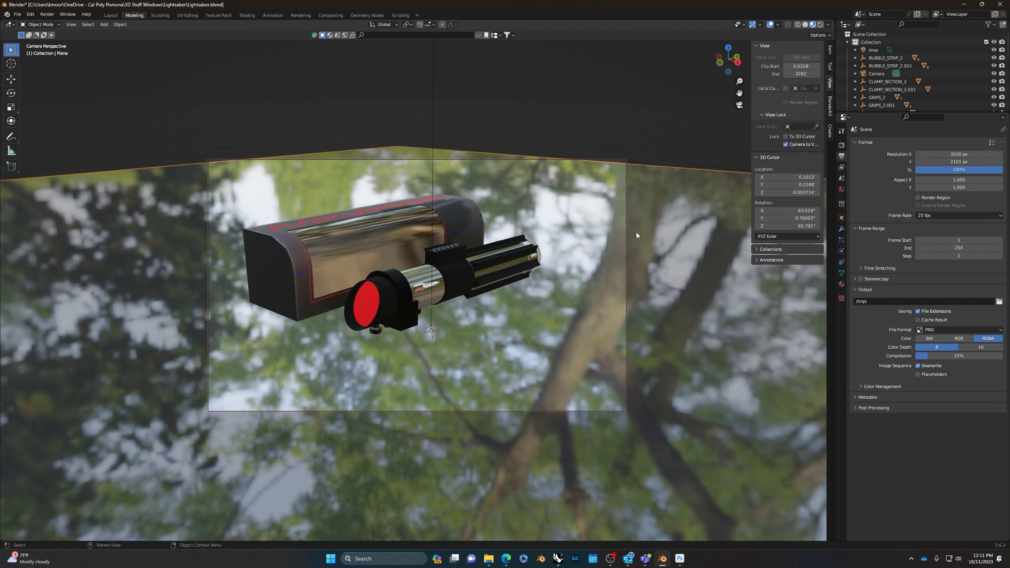
click(627, 198)
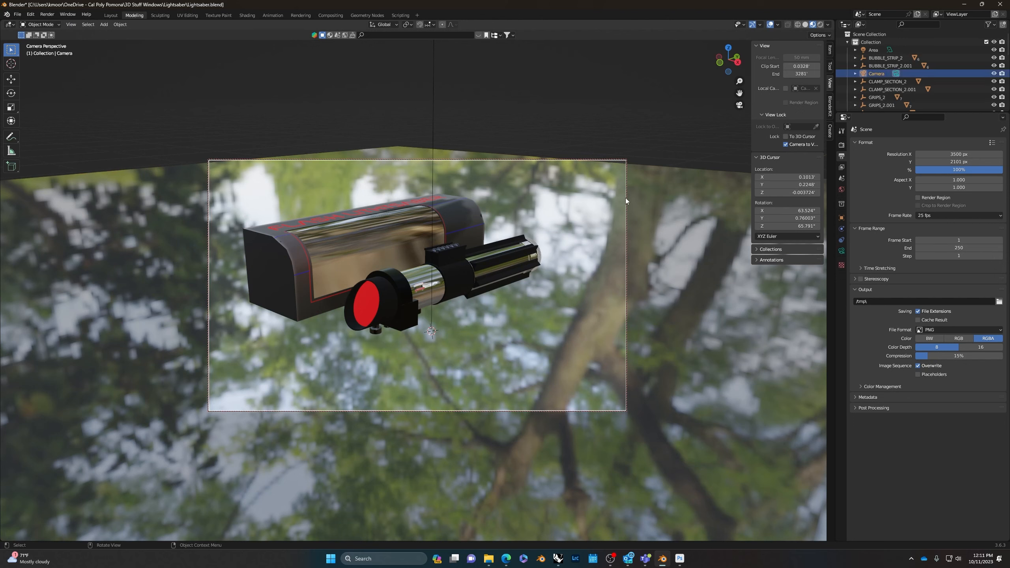
click(840, 251)
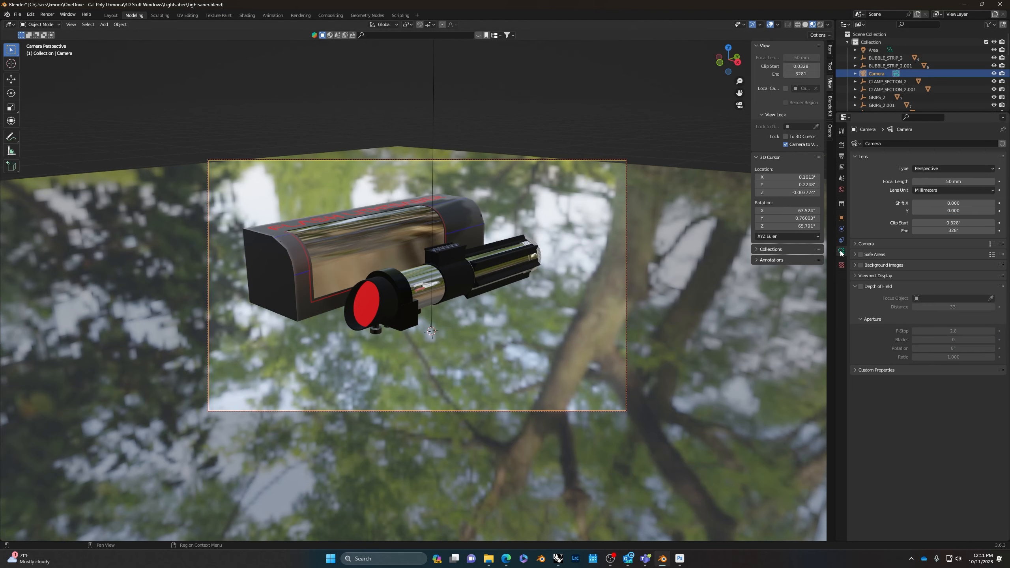
drag(946, 182, 908, 182)
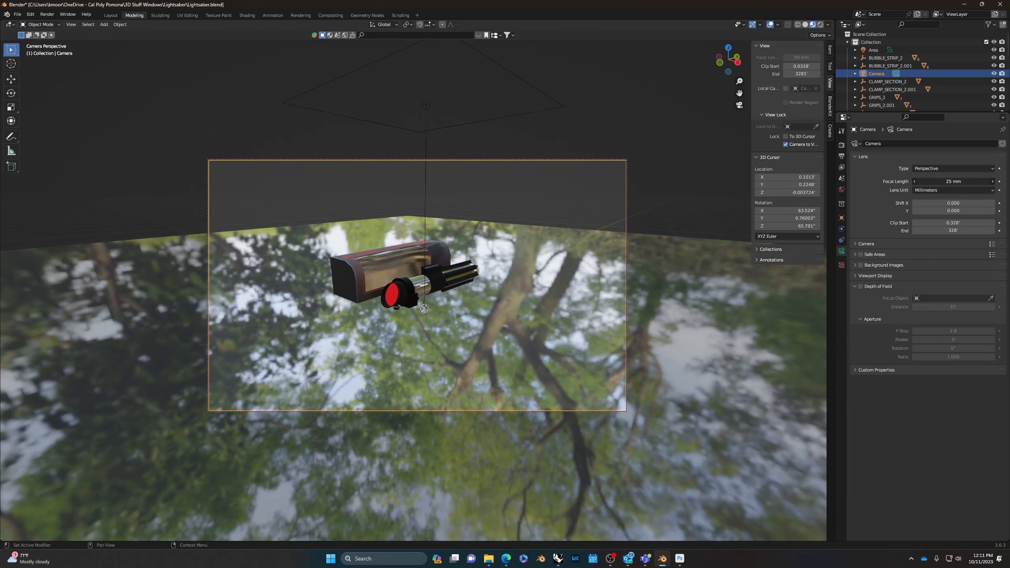
scroll(377, 283, up, 2)
middle_drag(387, 267, 461, 299)
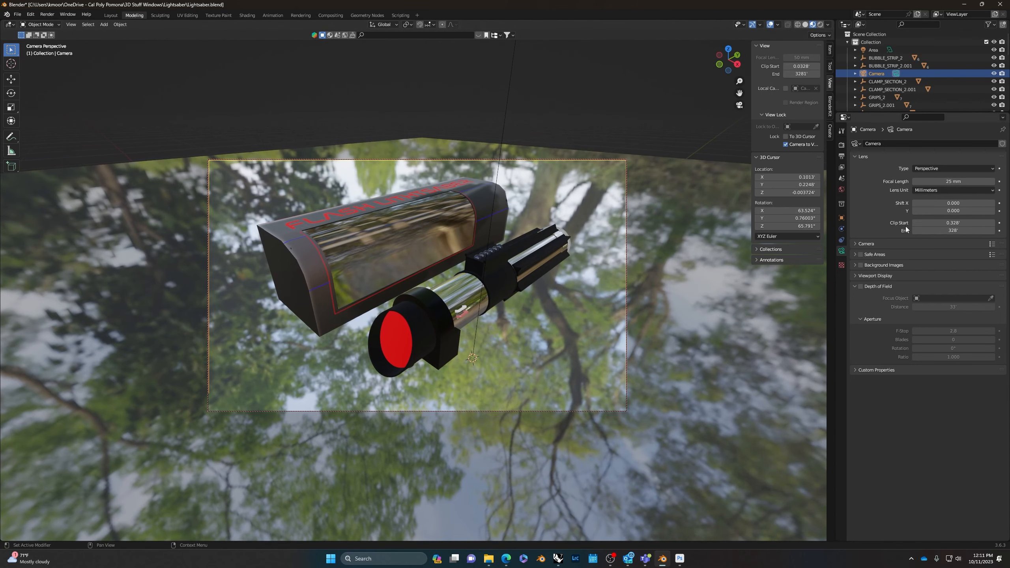
Step: Enable the camera's depth of field with a focus distance of 0.48' and an F-Stop of 19.2
click(861, 286)
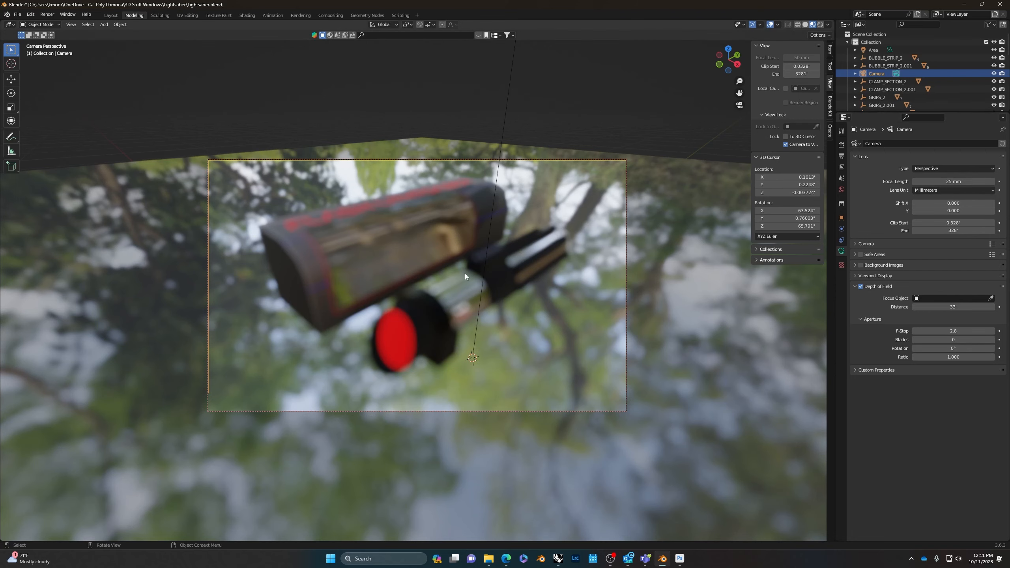
drag(953, 307, 912, 307)
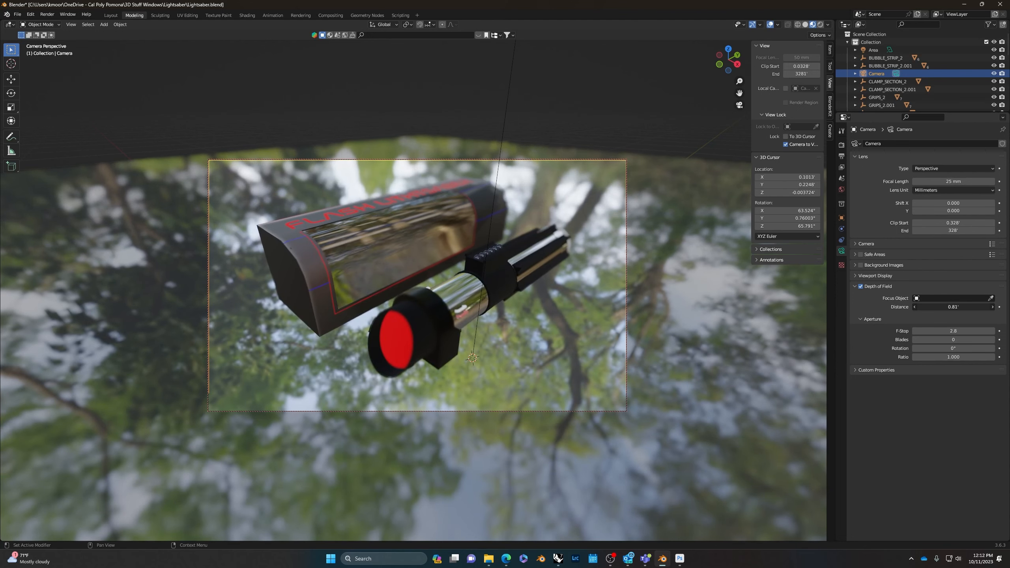
drag(913, 307, 968, 331)
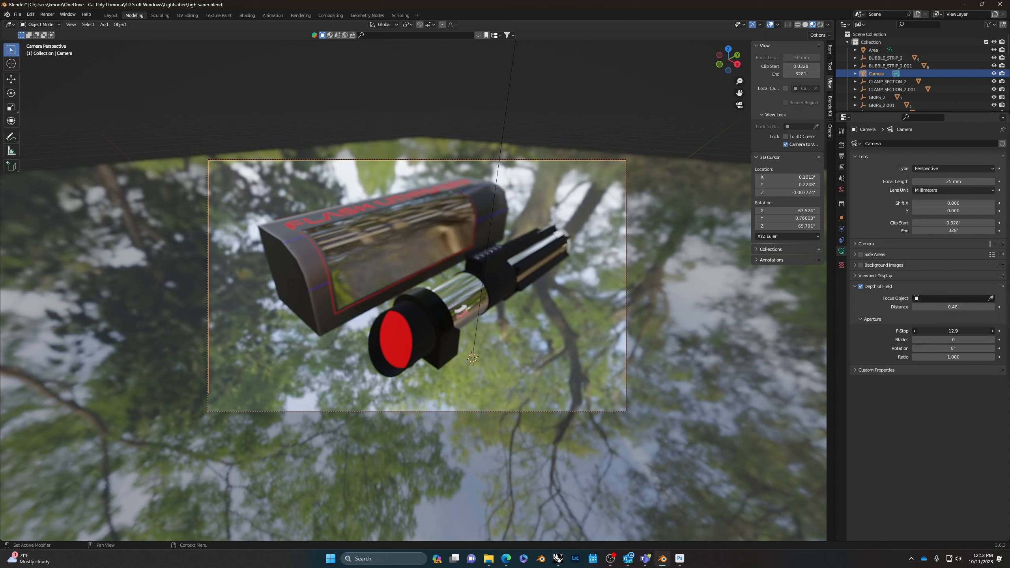
drag(968, 331, 971, 330)
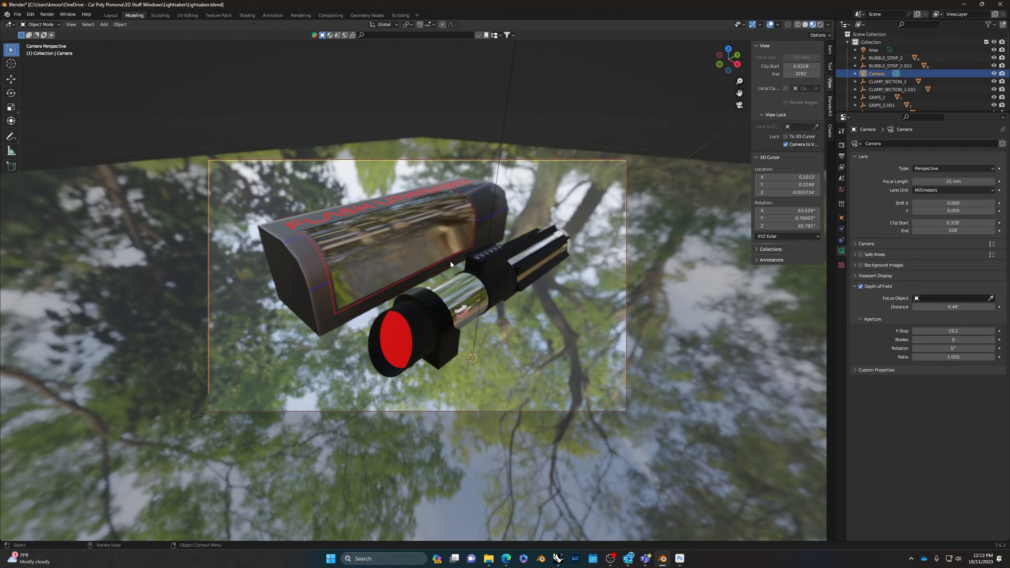
Step: Render the camera view as a still image and check the result
key(F12)
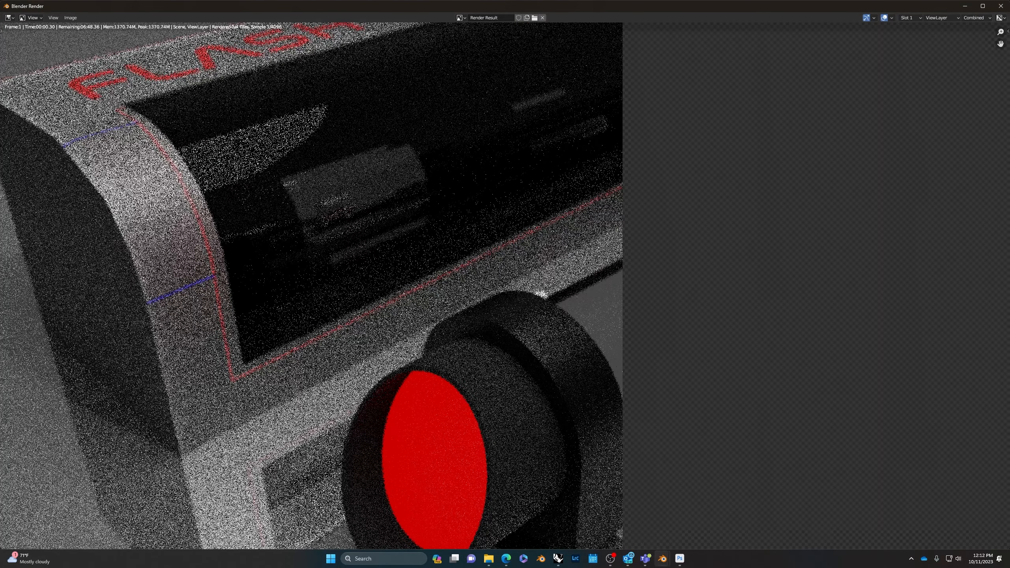
scroll(670, 307, down, 6)
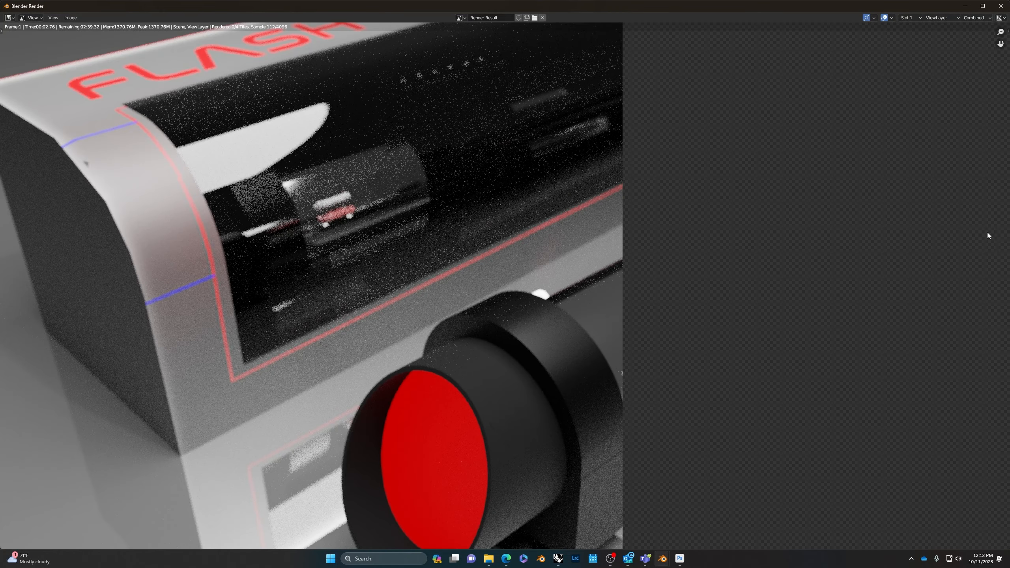